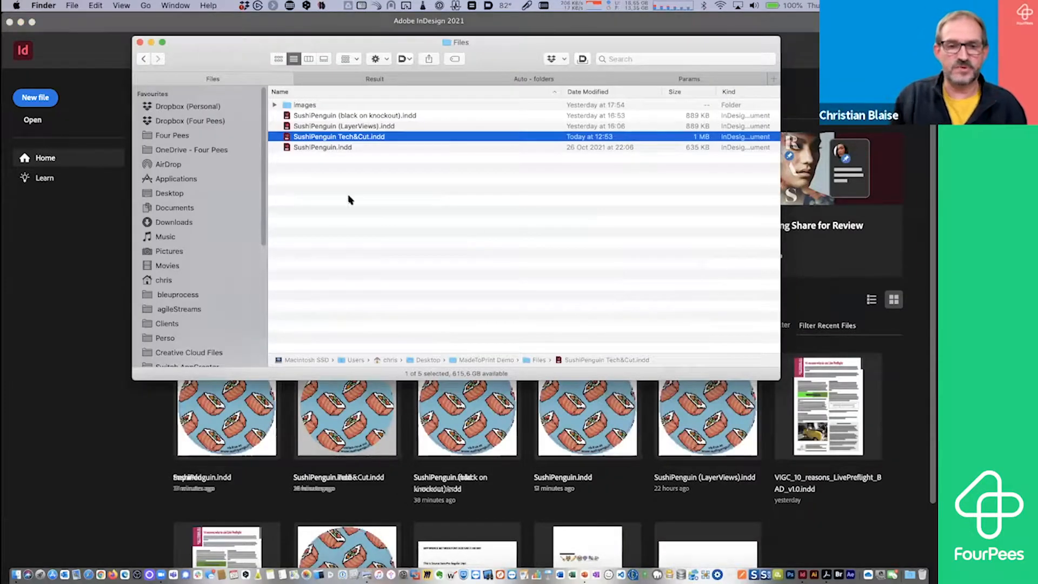
Step: Open SushiPenguin.indd from the Files folder and enlarge the round blue sushi design on its first page
{"action": "left_click", "coordinate": [348, 200]}
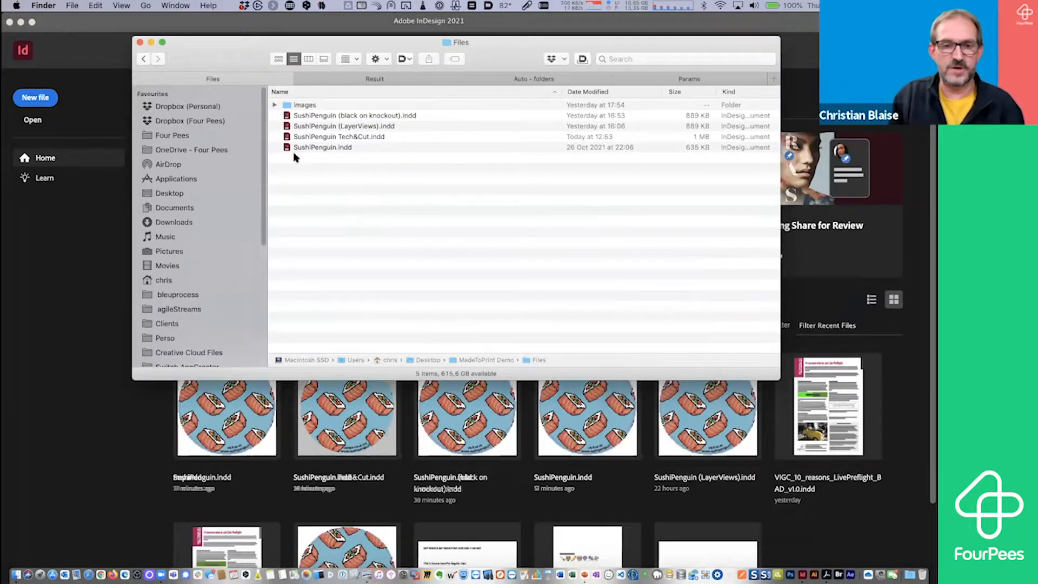
{"action": "double_click", "coordinate": [303, 147]}
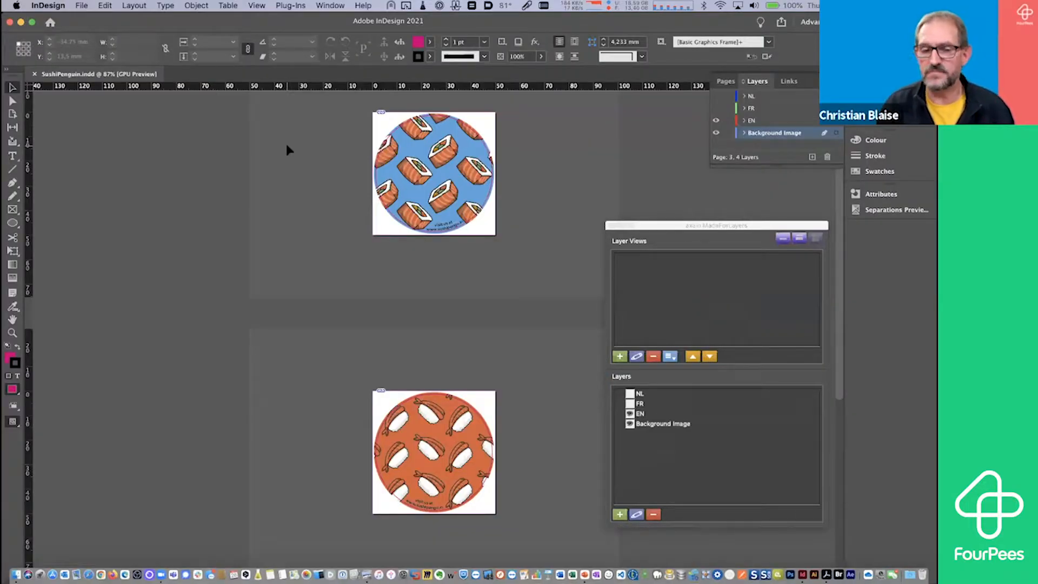
{"action": "scroll", "coordinate": [399, 151], "scroll_direction": "up", "scroll_amount": 5}
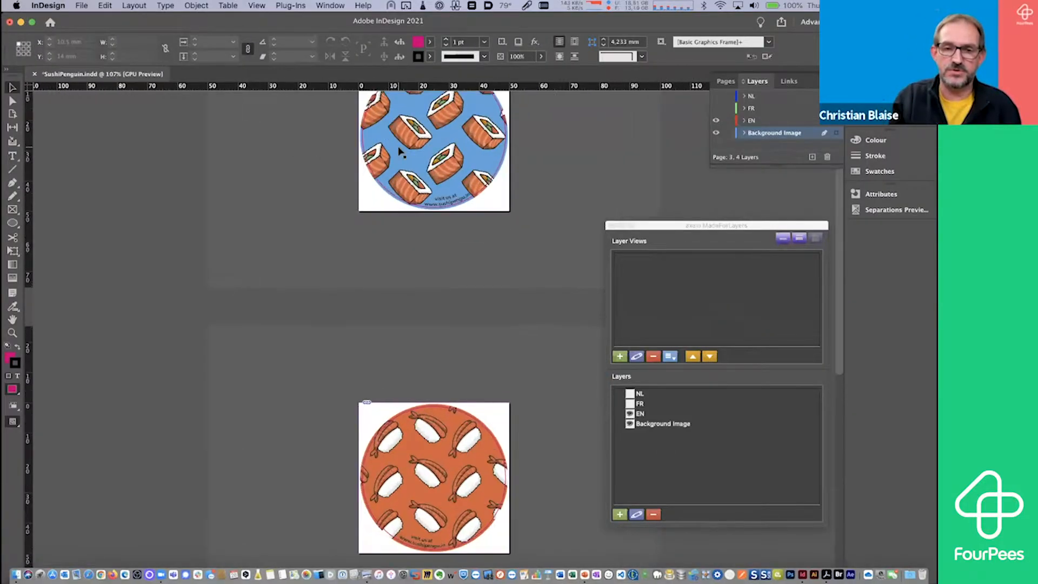
{"action": "scroll", "coordinate": [399, 152], "scroll_direction": "up", "scroll_amount": 6}
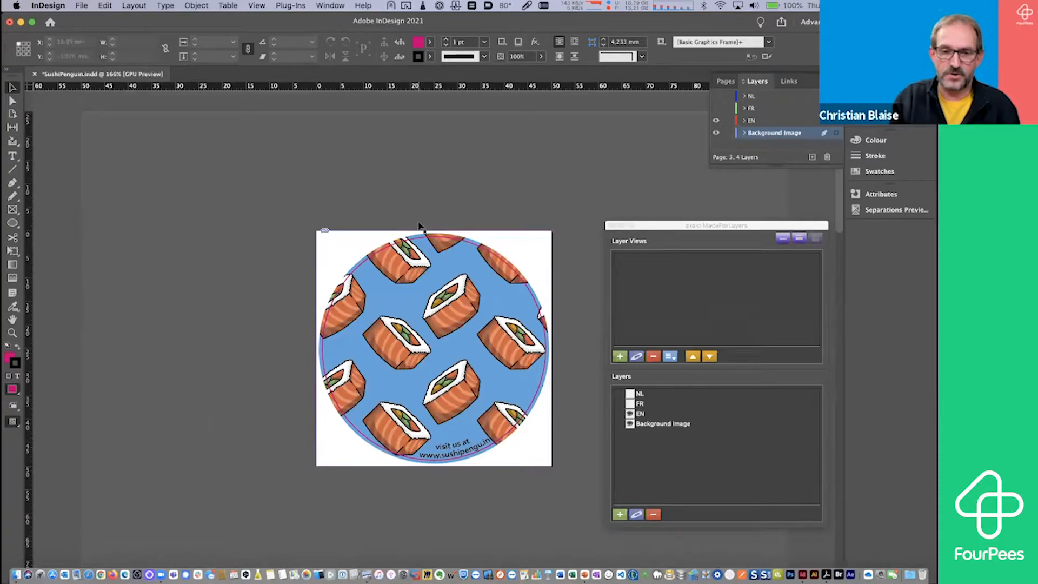
{"action": "scroll", "coordinate": [431, 340], "scroll_direction": "up", "scroll_amount": 3}
{"action": "scroll", "coordinate": [426, 323], "scroll_direction": "up", "scroll_amount": 4}
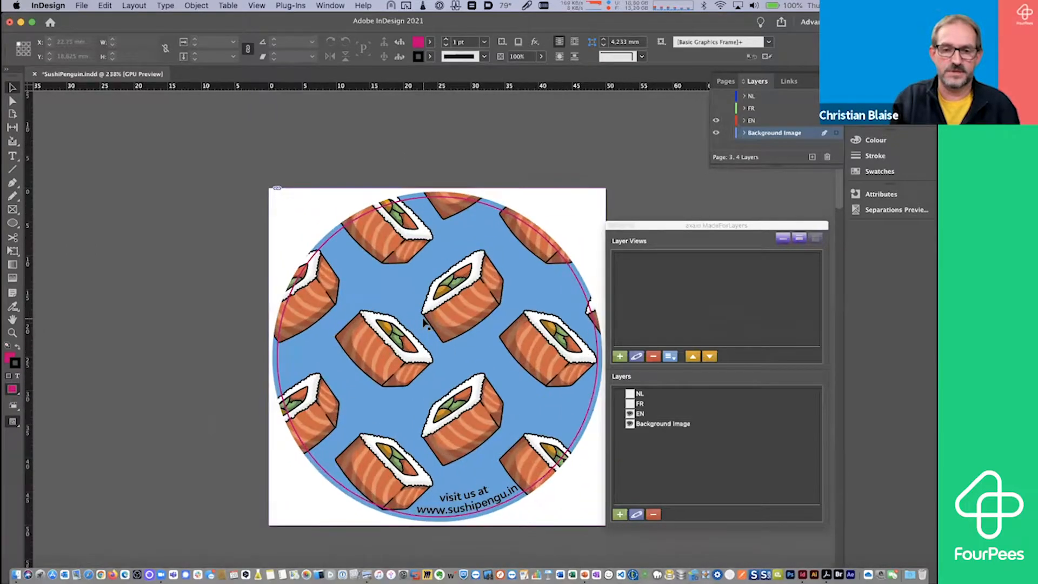
{"action": "scroll", "coordinate": [424, 323], "scroll_direction": "down", "scroll_amount": 1}
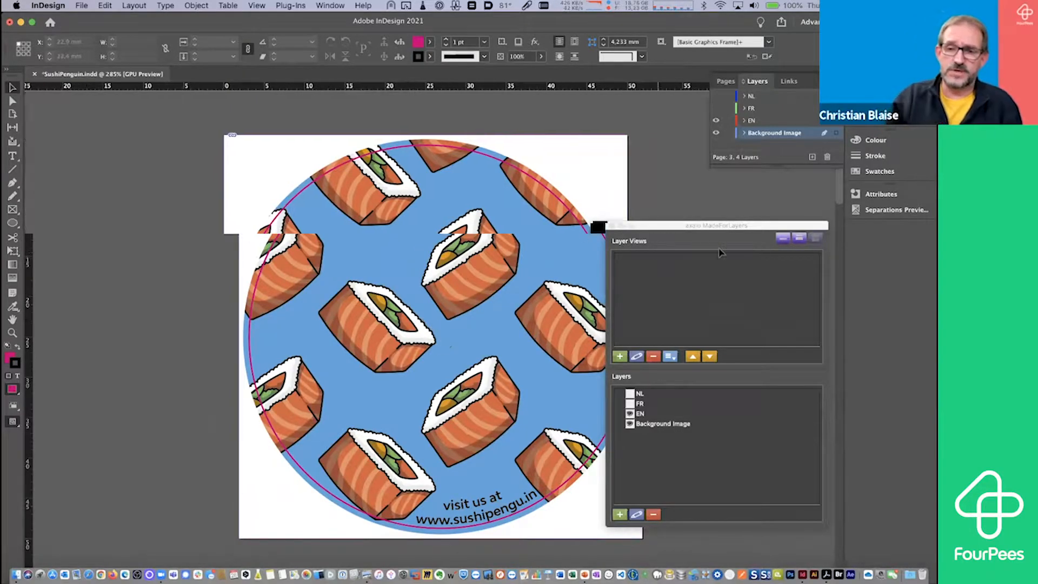
Step: Close the MadeForLayers window, look through the document's page thumbnails, and return to the layer list
{"action": "left_click", "coordinate": [611, 225]}
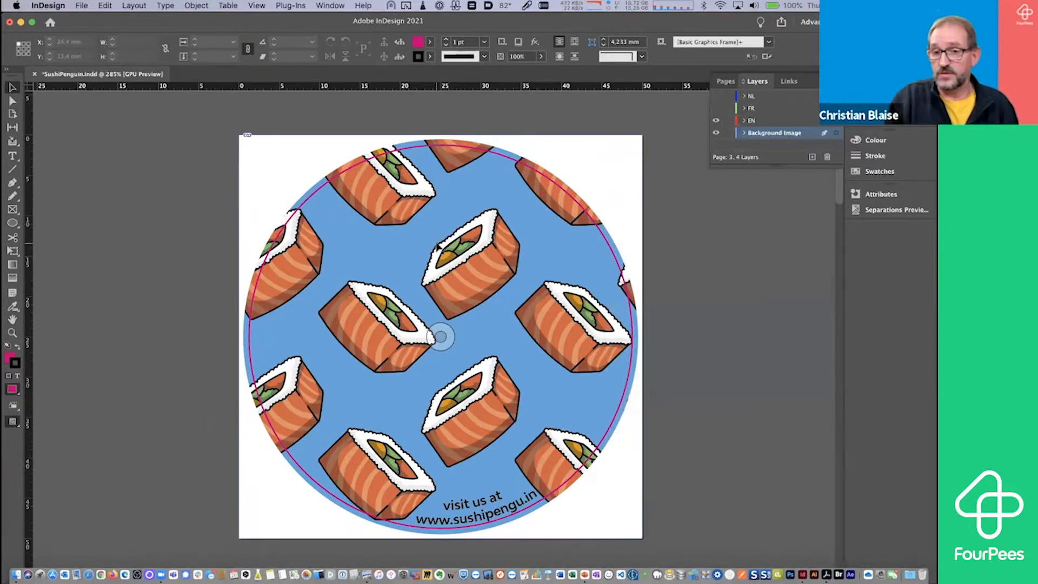
{"action": "left_click", "coordinate": [726, 82]}
{"action": "left_click_drag", "start_coordinate": [724, 112], "coordinate": [726, 142]}
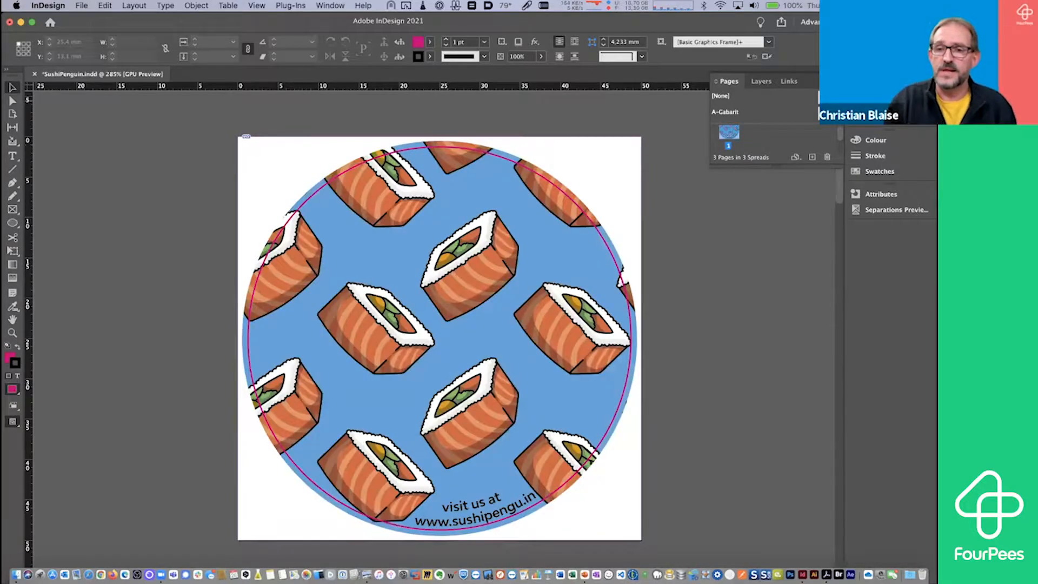
{"action": "left_click", "coordinate": [762, 84]}
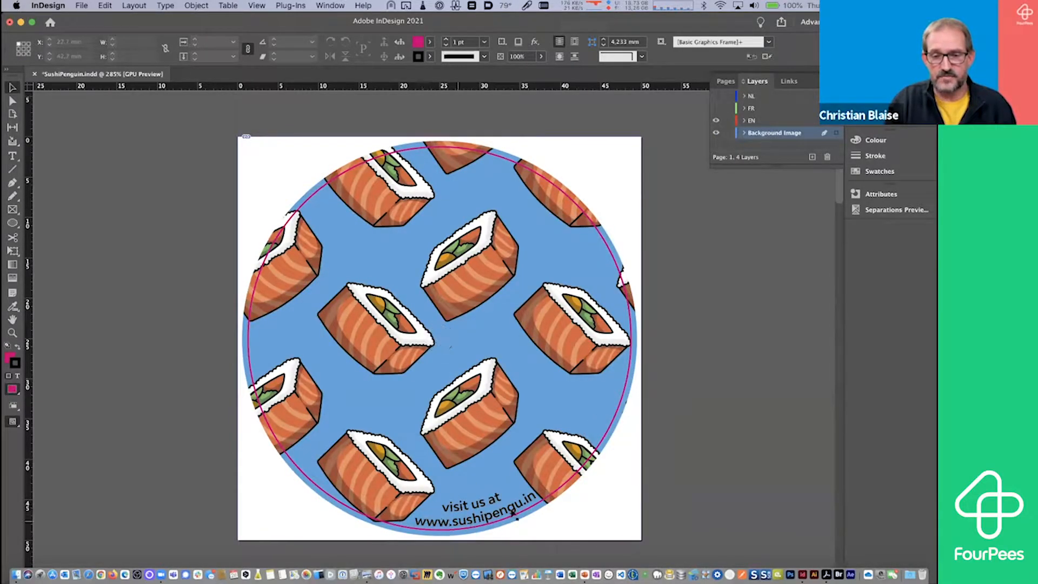
Step: Preview the FR and NL text layers one at a time in place of the EN layer
{"action": "left_click", "coordinate": [716, 120]}
{"action": "left_click", "coordinate": [716, 109]}
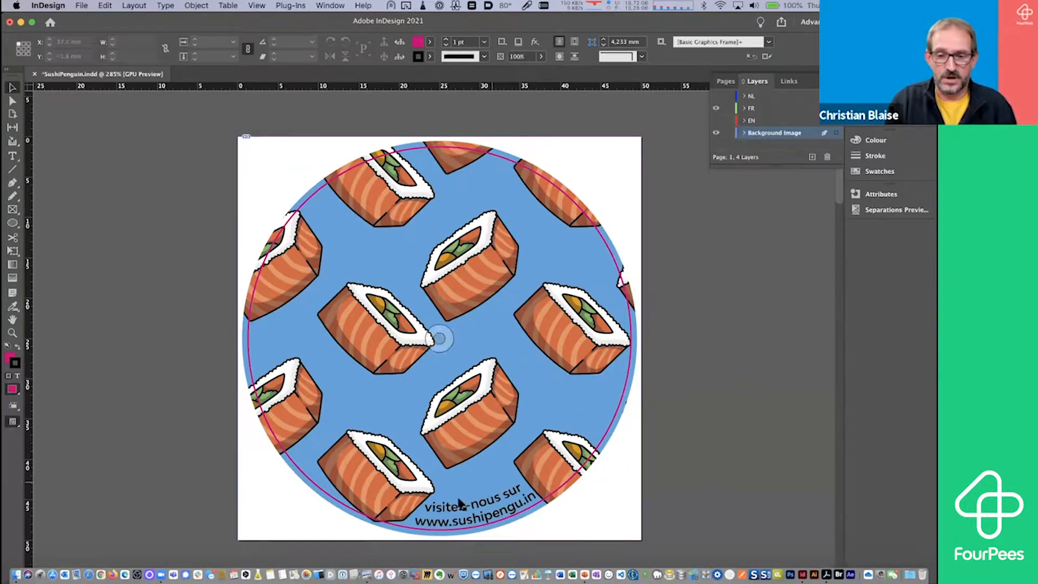
{"action": "left_click", "coordinate": [716, 108]}
{"action": "left_click", "coordinate": [716, 96]}
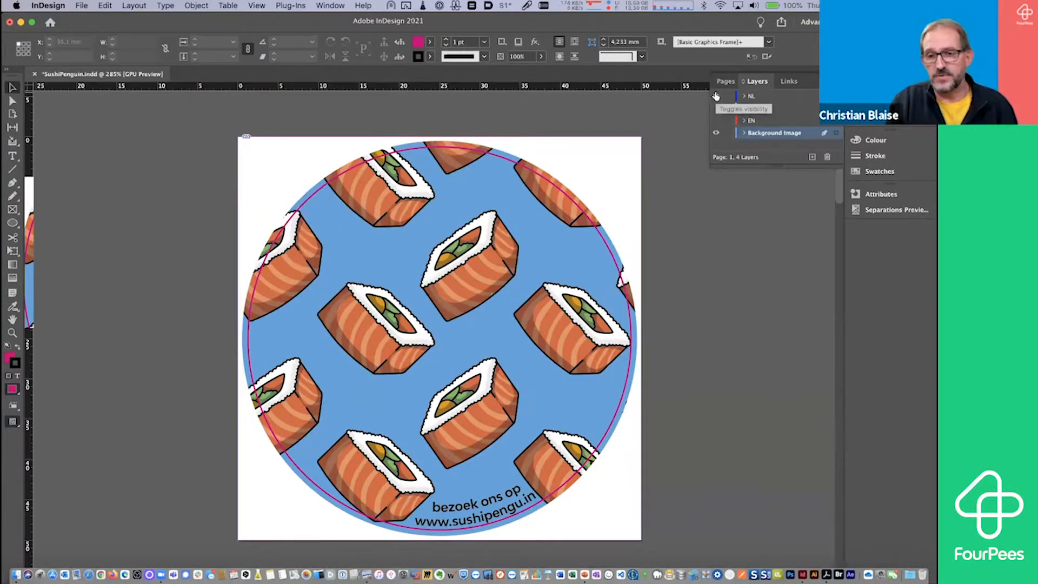
Step: Hide the NL layer, toggle the EN and FR layers on and off, and leave EN shown
{"action": "left_click", "coordinate": [716, 97]}
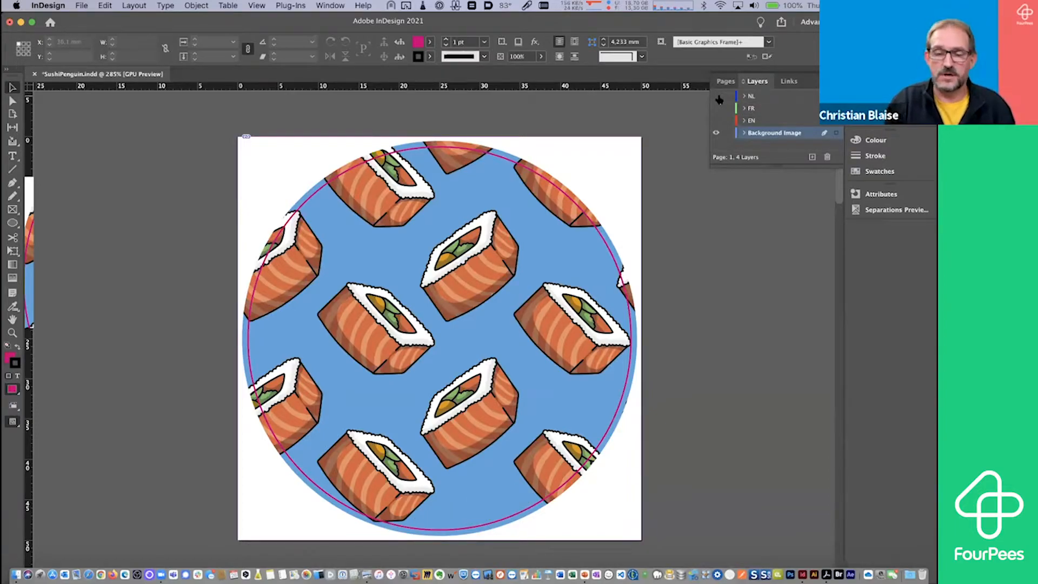
{"action": "left_click", "coordinate": [716, 121]}
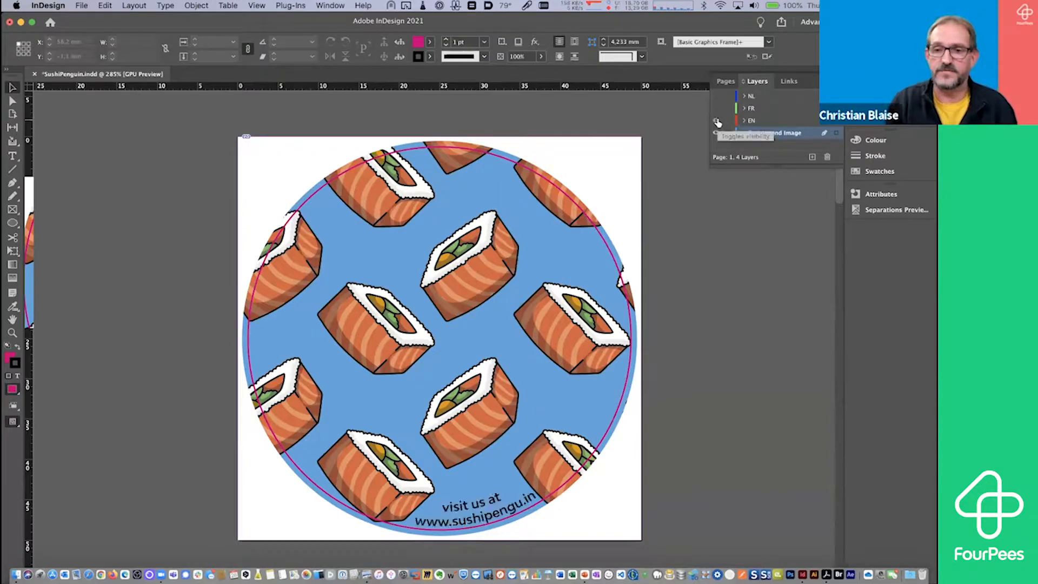
{"action": "left_click", "coordinate": [716, 121]}
{"action": "left_click", "coordinate": [717, 108]}
{"action": "left_click", "coordinate": [716, 110]}
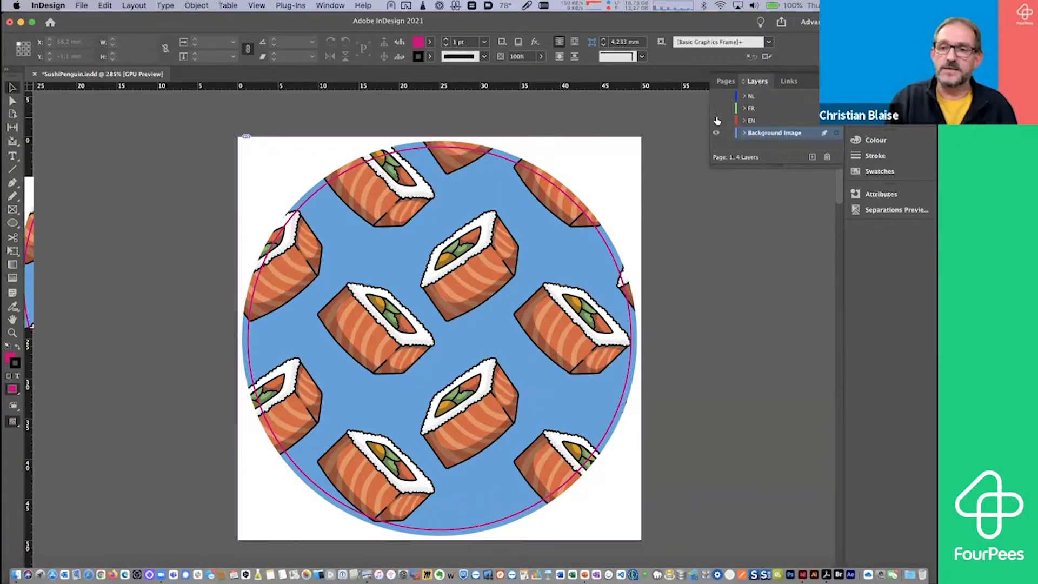
{"action": "left_click", "coordinate": [716, 120]}
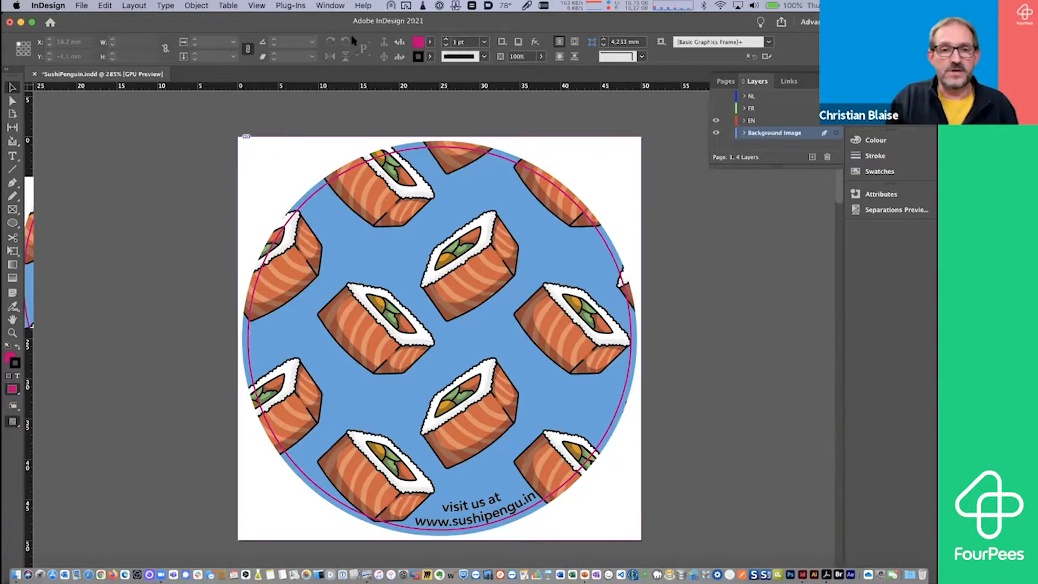
Step: Open MadeForLayers and add a layer view named EN from the EN and Background Image layers
{"action": "left_click", "coordinate": [297, 8]}
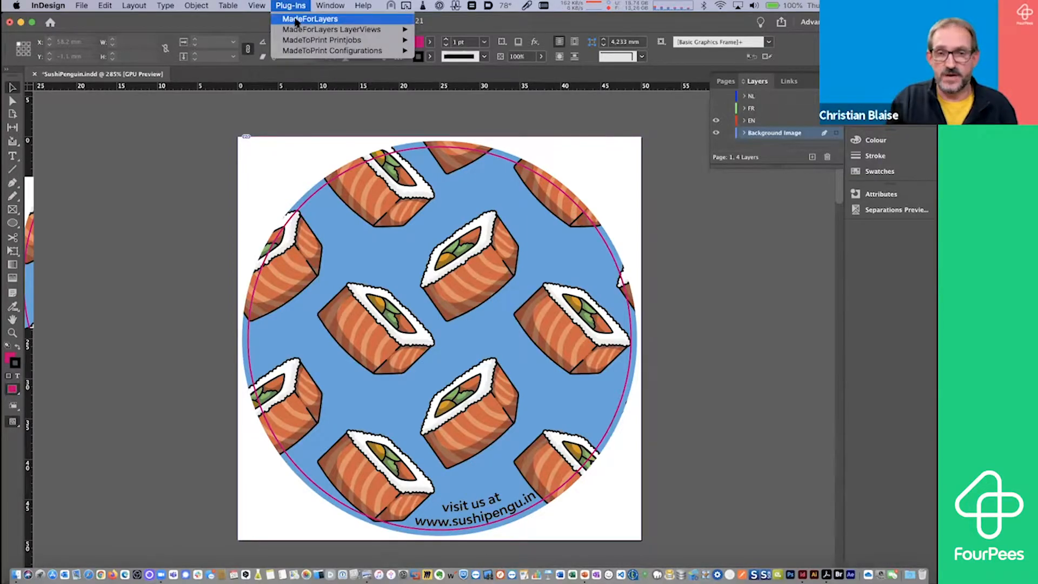
{"action": "left_click", "coordinate": [296, 20]}
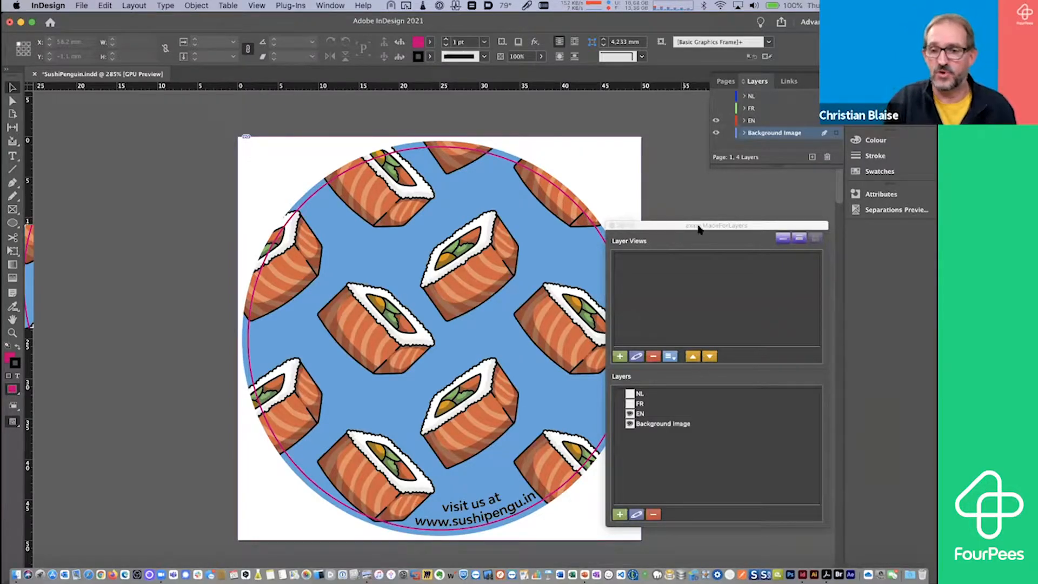
{"action": "left_click_drag", "start_coordinate": [697, 227], "coordinate": [700, 215]}
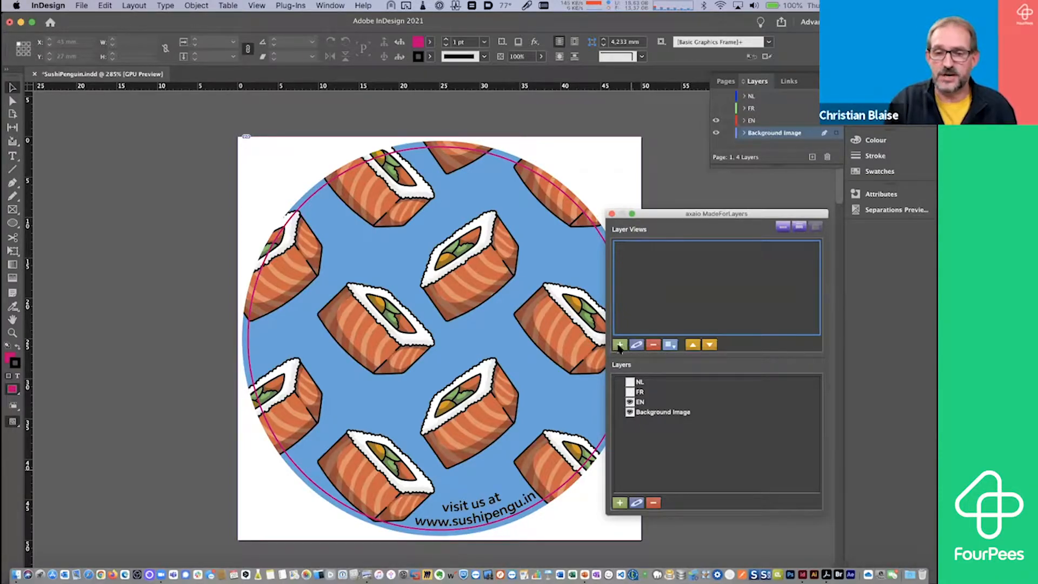
{"action": "left_click", "coordinate": [619, 346]}
{"action": "type", "text": "EN"}
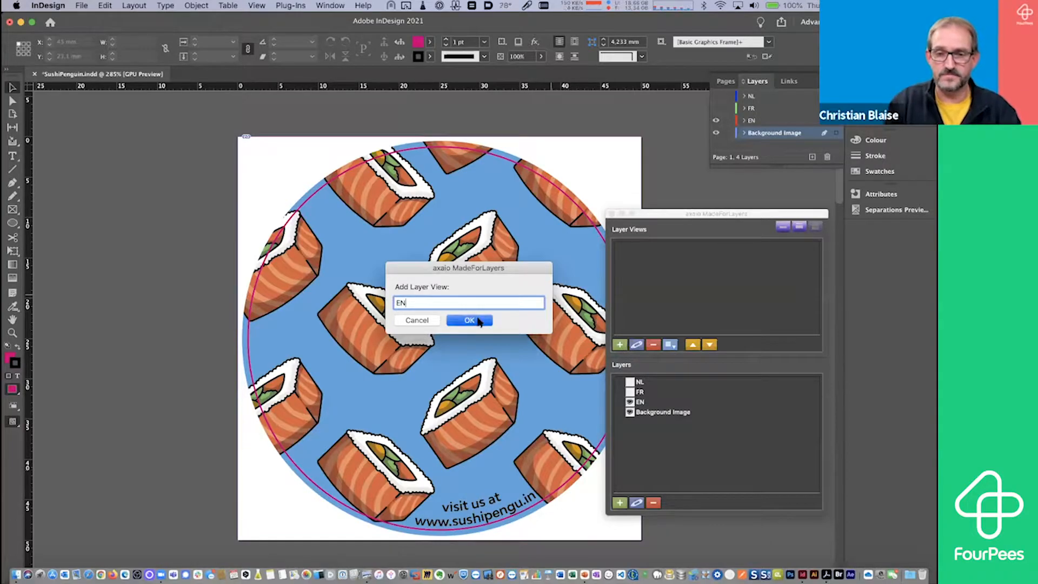
{"action": "left_click", "coordinate": [469, 320]}
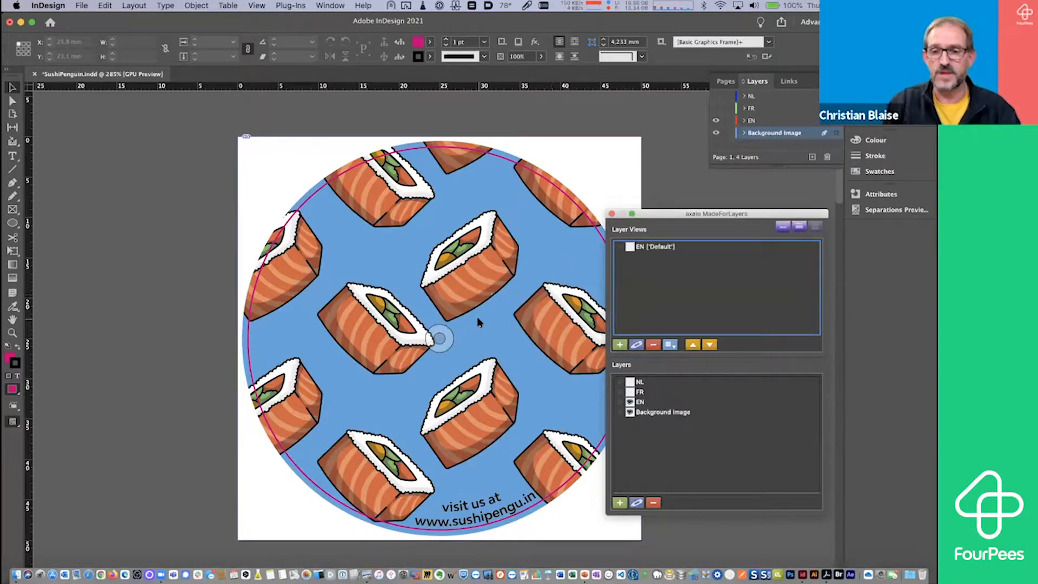
Step: Hide the EN layer, show the FR layer, and save this combination as a layer view named FR
{"action": "left_click", "coordinate": [629, 401]}
{"action": "left_click", "coordinate": [630, 392]}
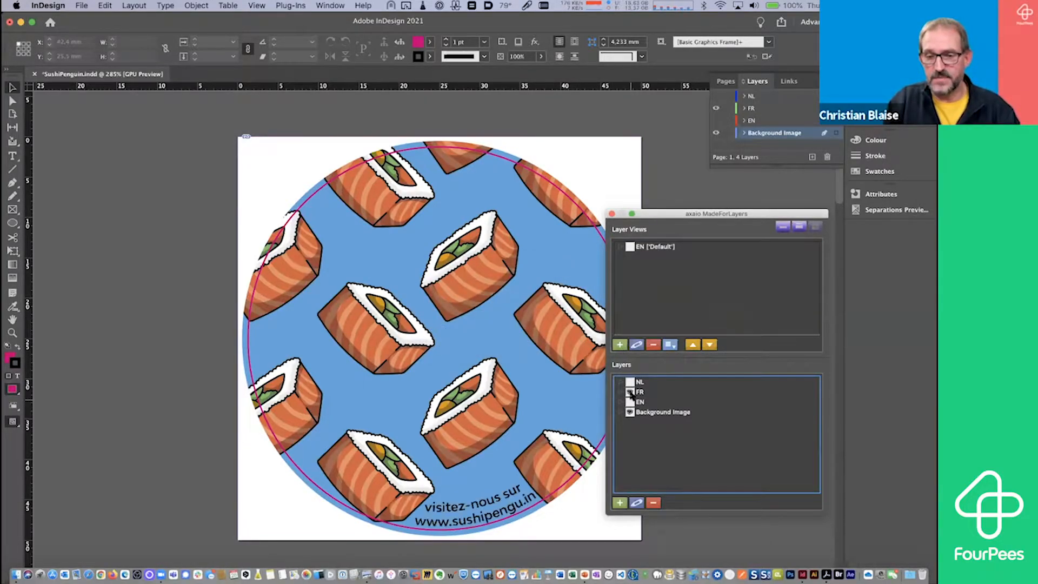
{"action": "left_click", "coordinate": [620, 345]}
{"action": "type", "text": "FR"}
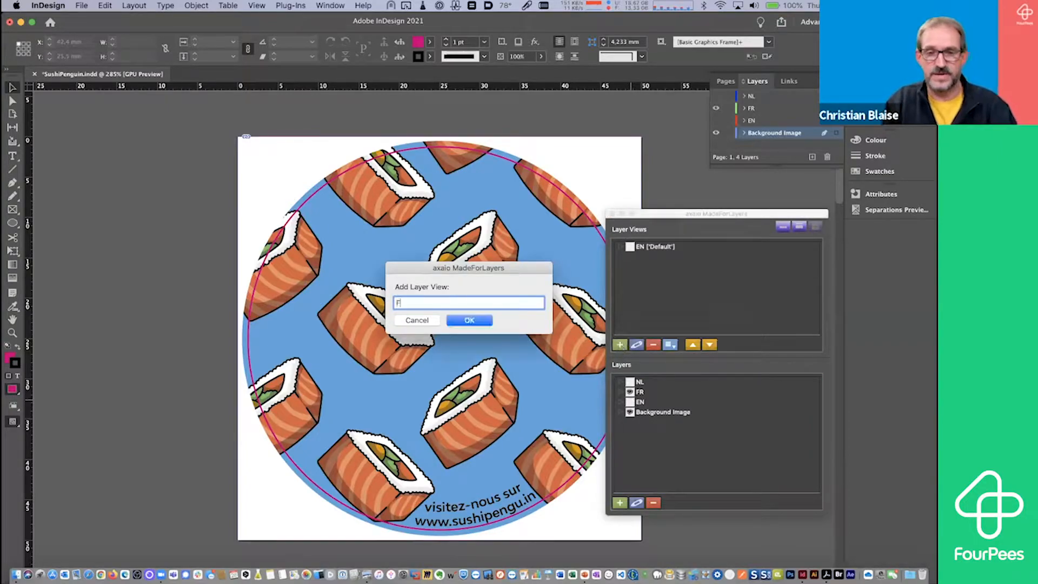
{"action": "left_click", "coordinate": [462, 322]}
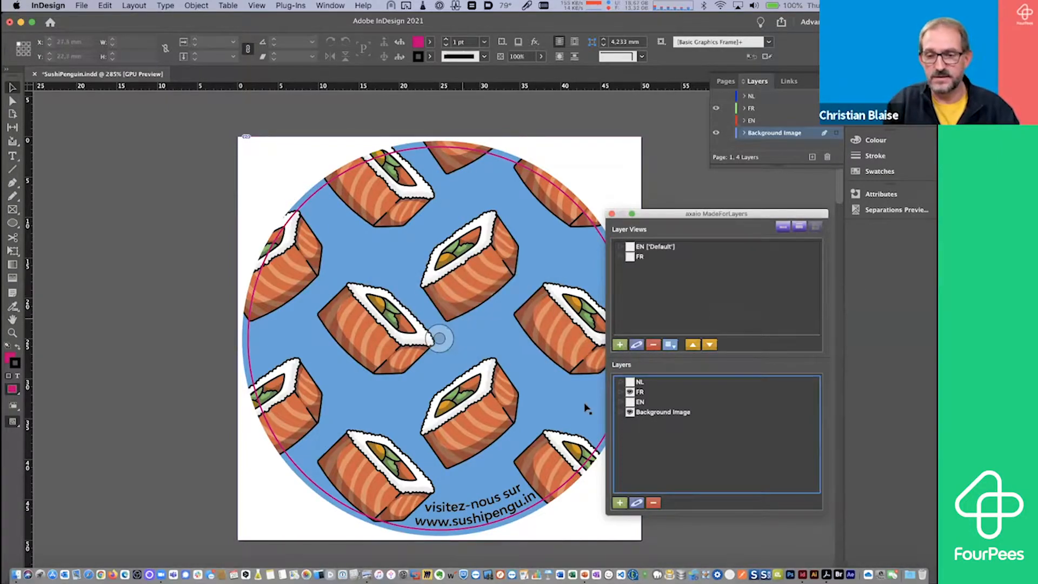
Step: Hide the FR layer, show the NL layer, and save this combination as a layer view named NL
{"action": "left_click", "coordinate": [630, 392]}
{"action": "left_click", "coordinate": [630, 381]}
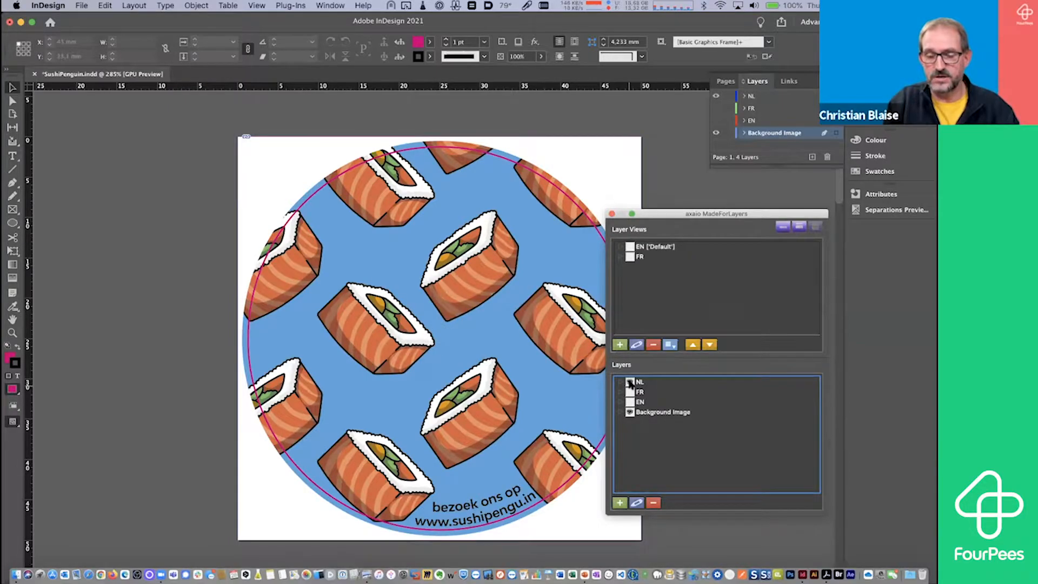
{"action": "left_click", "coordinate": [620, 345]}
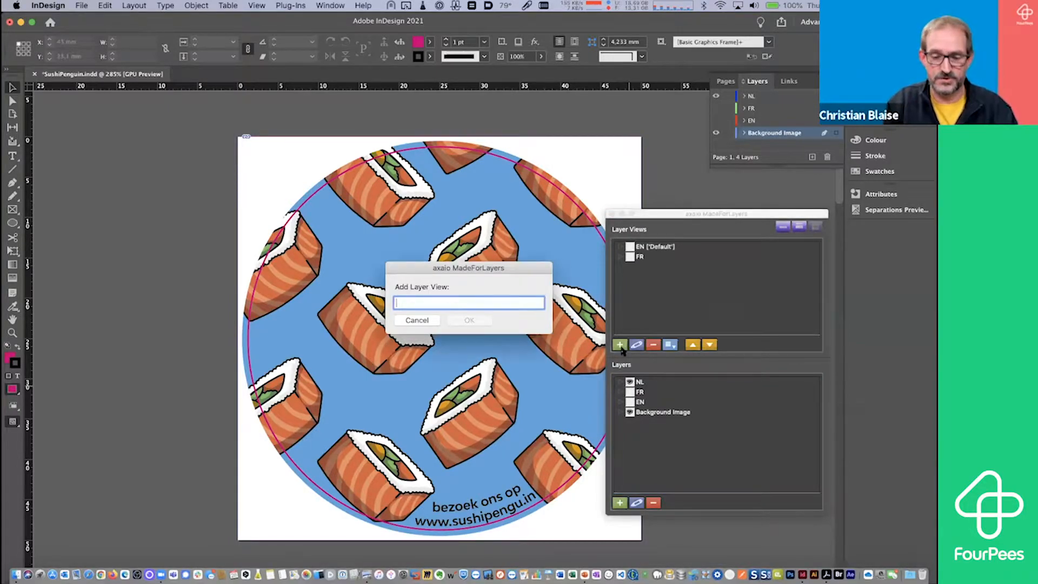
{"action": "type", "text": "NL"}
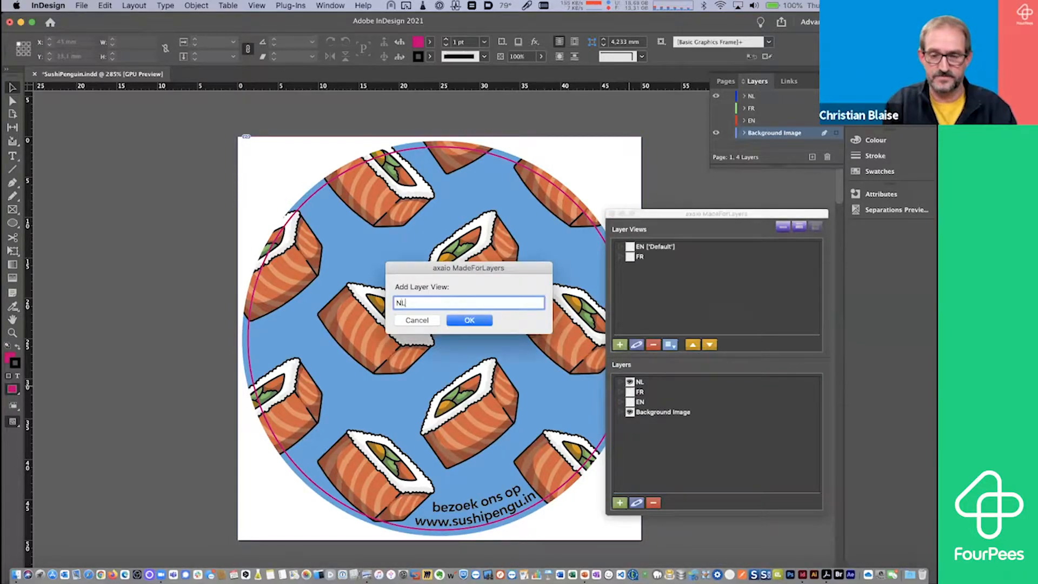
{"action": "left_click", "coordinate": [469, 320]}
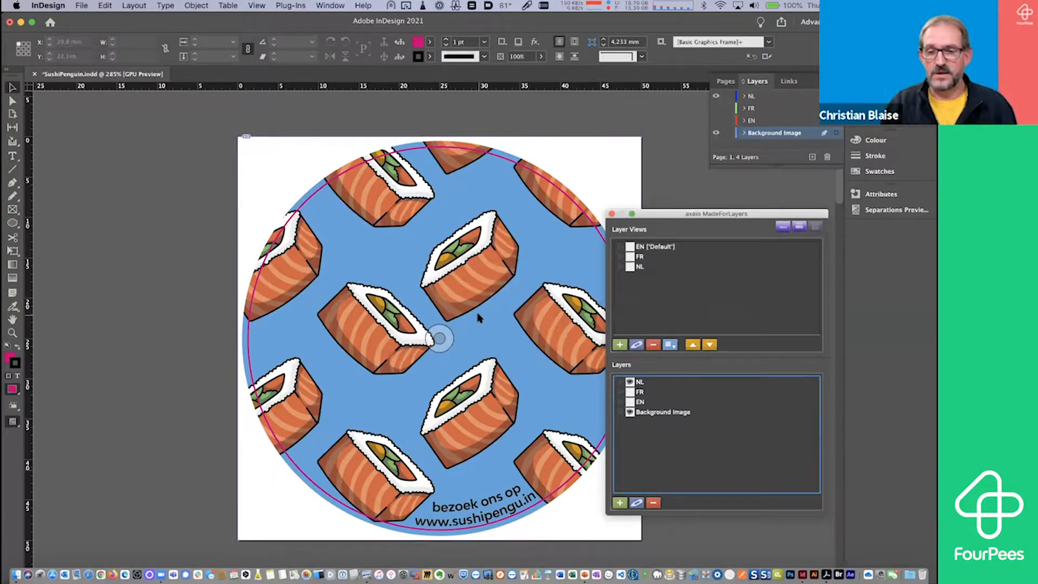
Step: Check the EN, FR and NL layer views by activating them in turn, finishing on EN
{"action": "left_click", "coordinate": [630, 248]}
{"action": "left_click", "coordinate": [629, 257]}
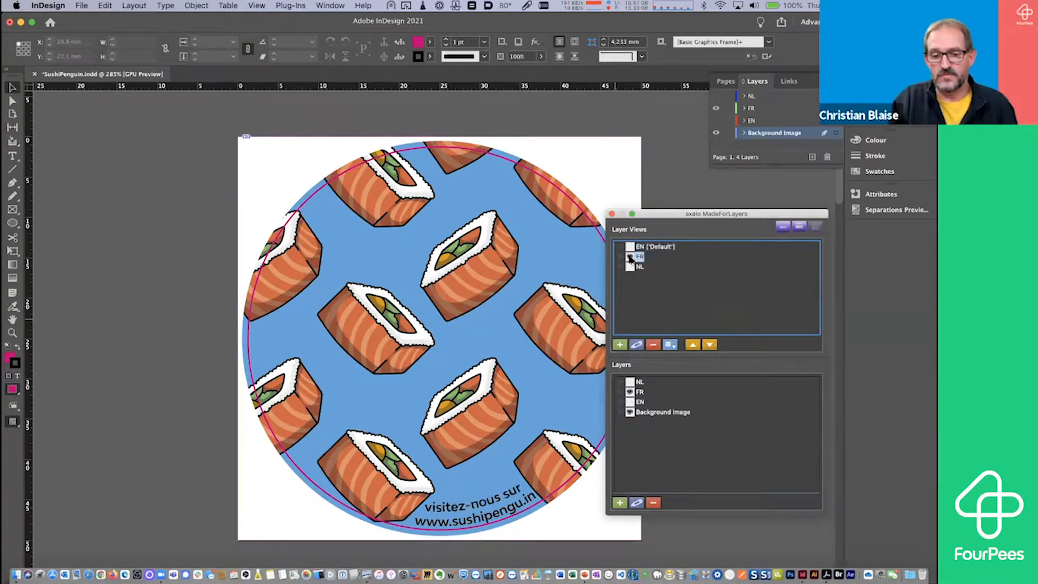
{"action": "left_click", "coordinate": [629, 267]}
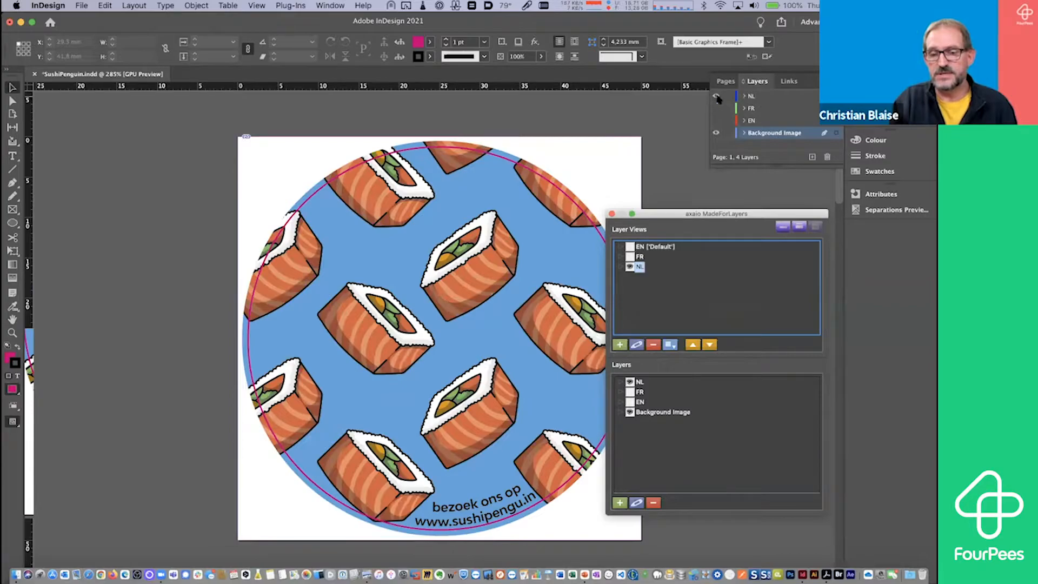
{"action": "left_click", "coordinate": [629, 257]}
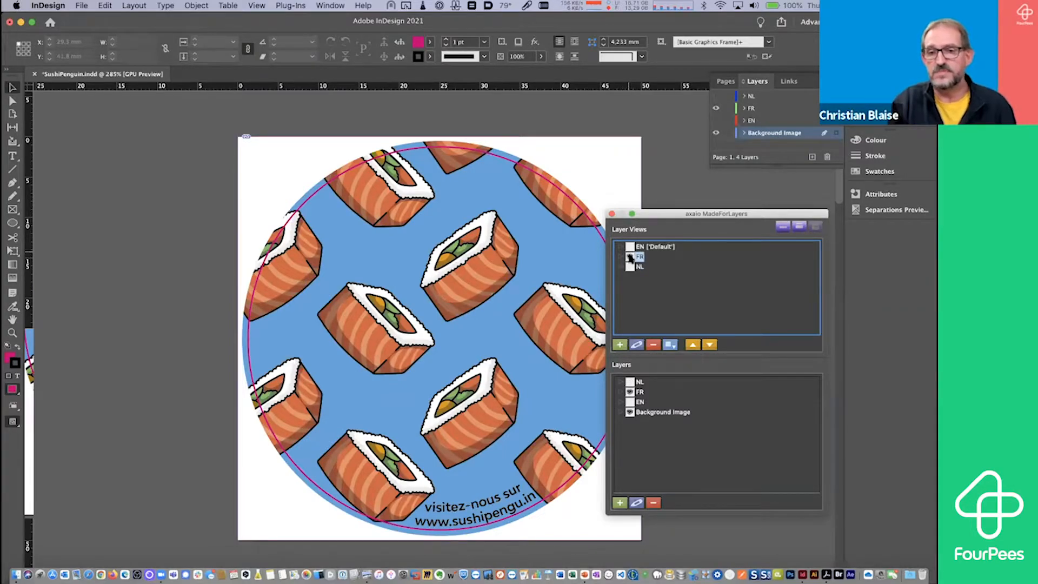
{"action": "left_click", "coordinate": [629, 248]}
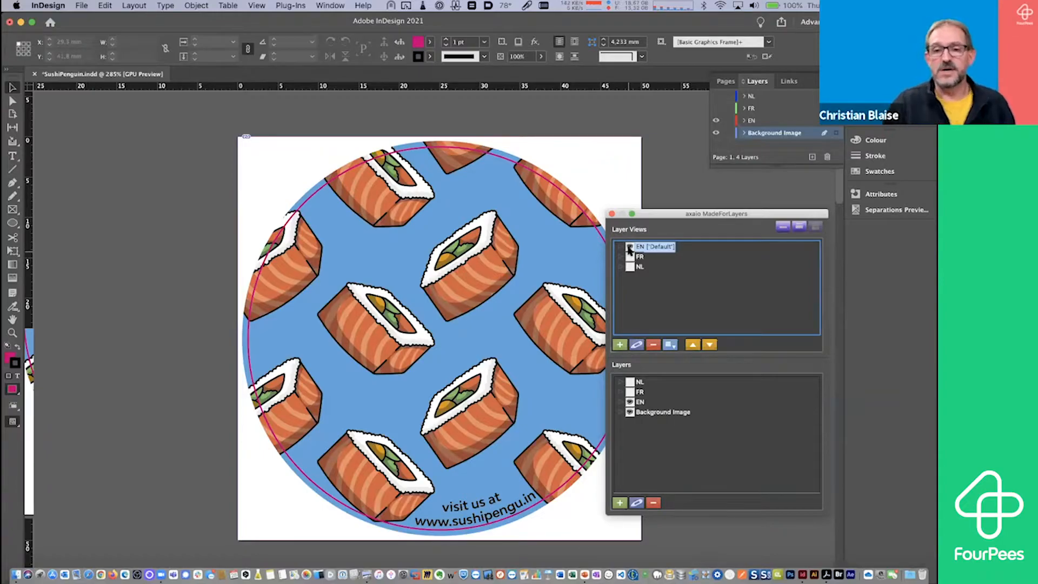
{"action": "left_click", "coordinate": [629, 257]}
{"action": "left_click", "coordinate": [631, 267]}
{"action": "left_click", "coordinate": [632, 247]}
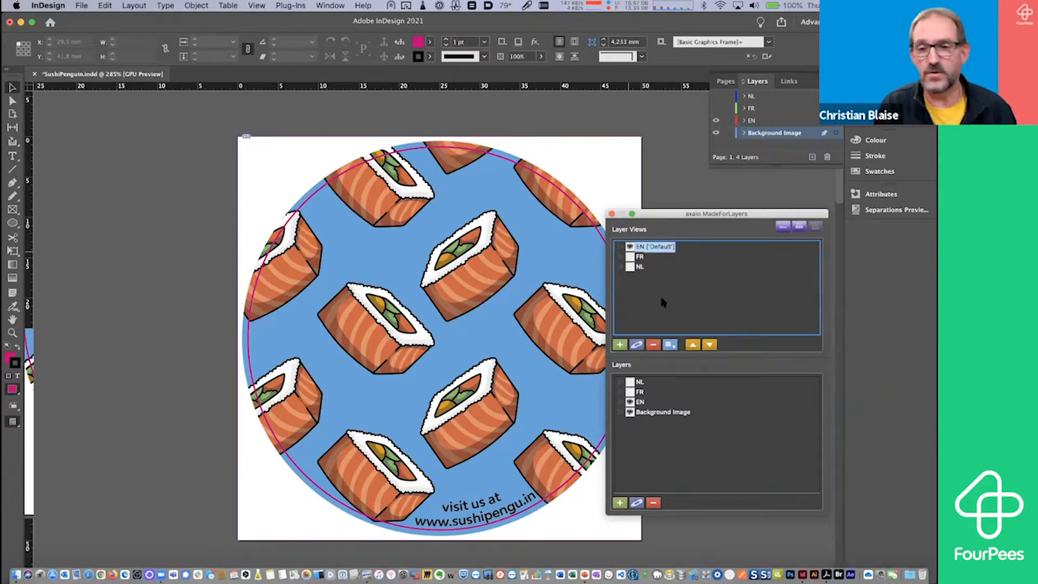
Step: Start importing layer settings, locate LayerConf_EN_FR_NL.layers in the Params folder of MadeToPrint Demo, and cancel the import
{"action": "left_click", "coordinate": [670, 346]}
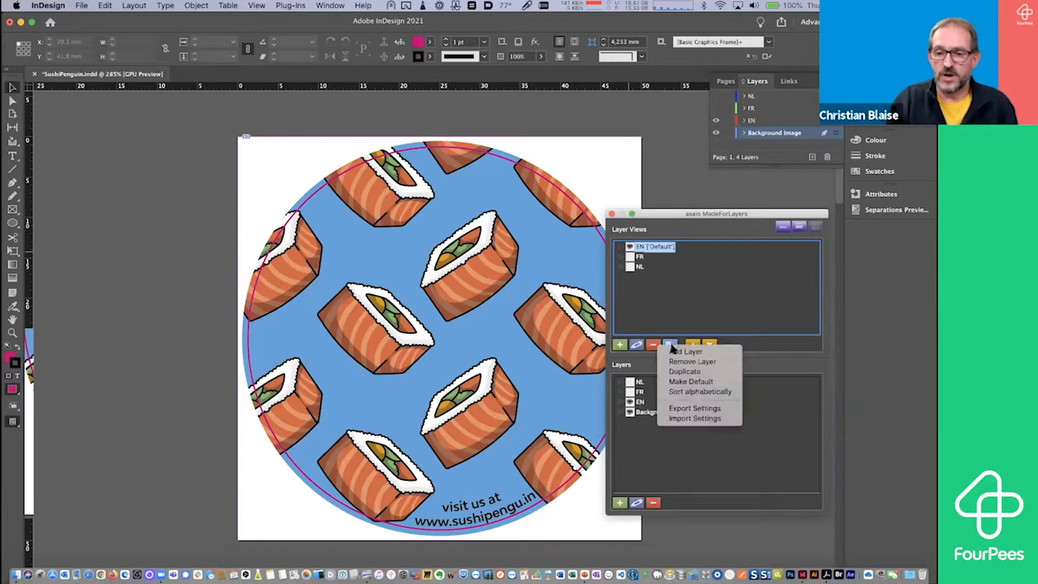
{"action": "left_click", "coordinate": [714, 420]}
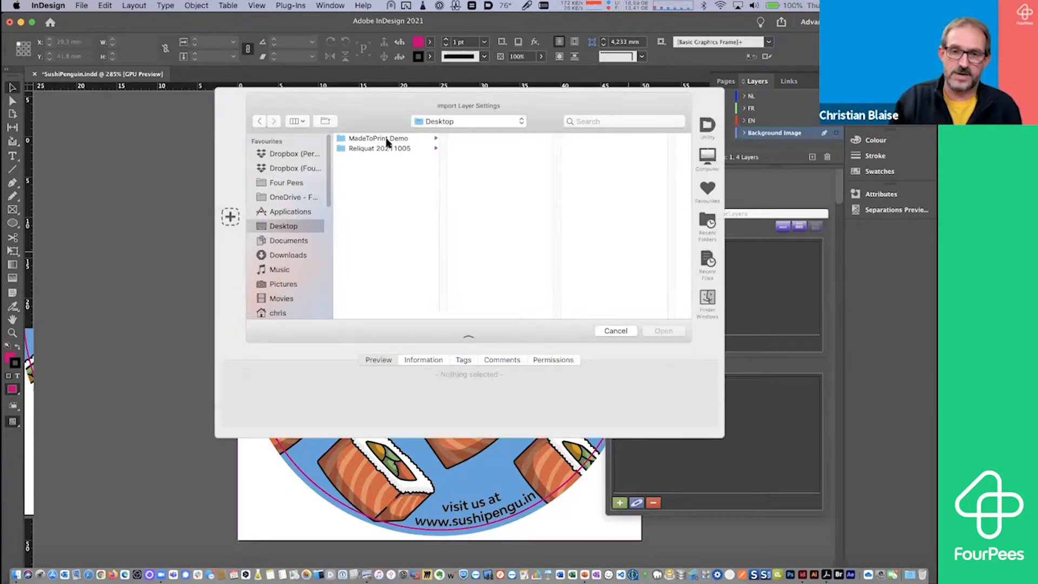
{"action": "left_click", "coordinate": [387, 139]}
{"action": "left_click", "coordinate": [479, 169]}
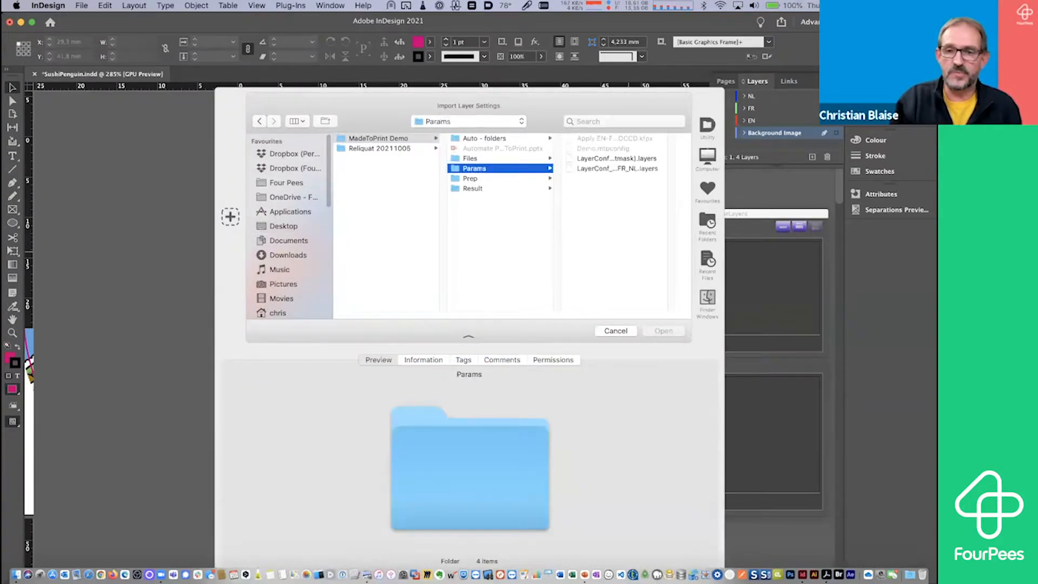
{"action": "left_click", "coordinate": [470, 168]}
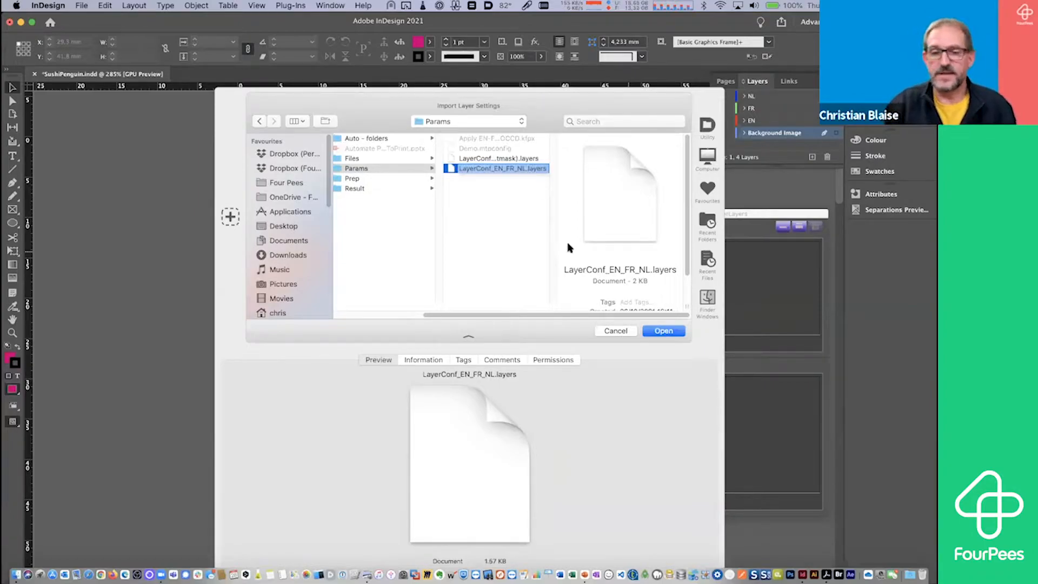
{"action": "left_click", "coordinate": [611, 332]}
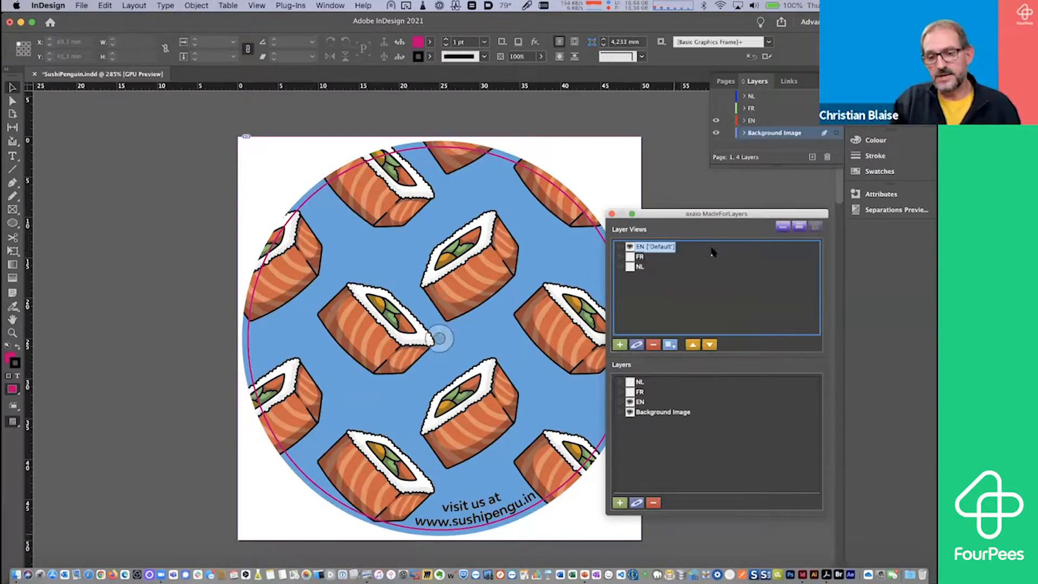
Step: Reduce MadeForLayers to its minimal dialog, place it just below the layer list, and activate the FR layer view
{"action": "left_click", "coordinate": [799, 227]}
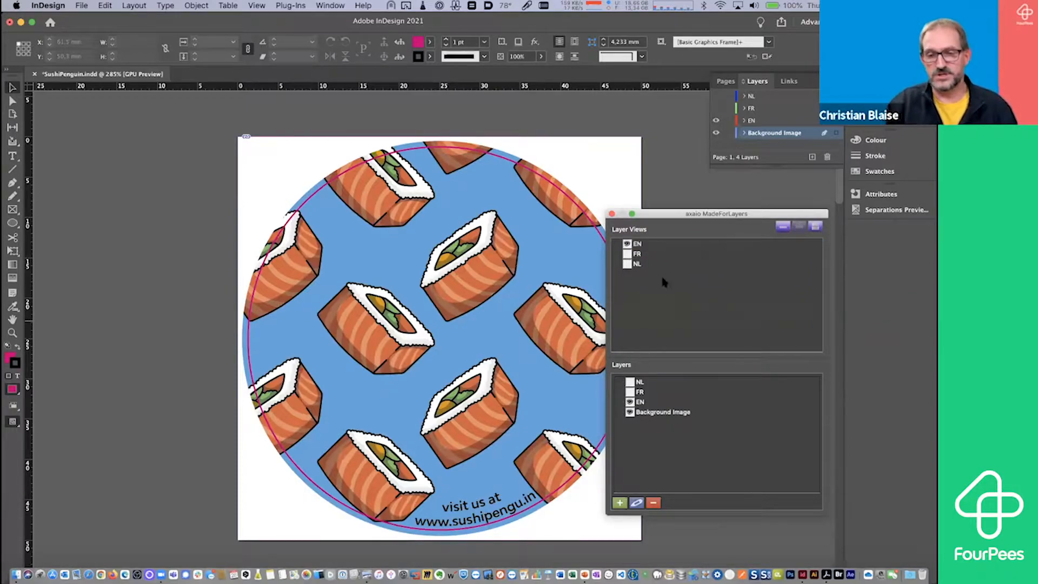
{"action": "left_click", "coordinate": [782, 227]}
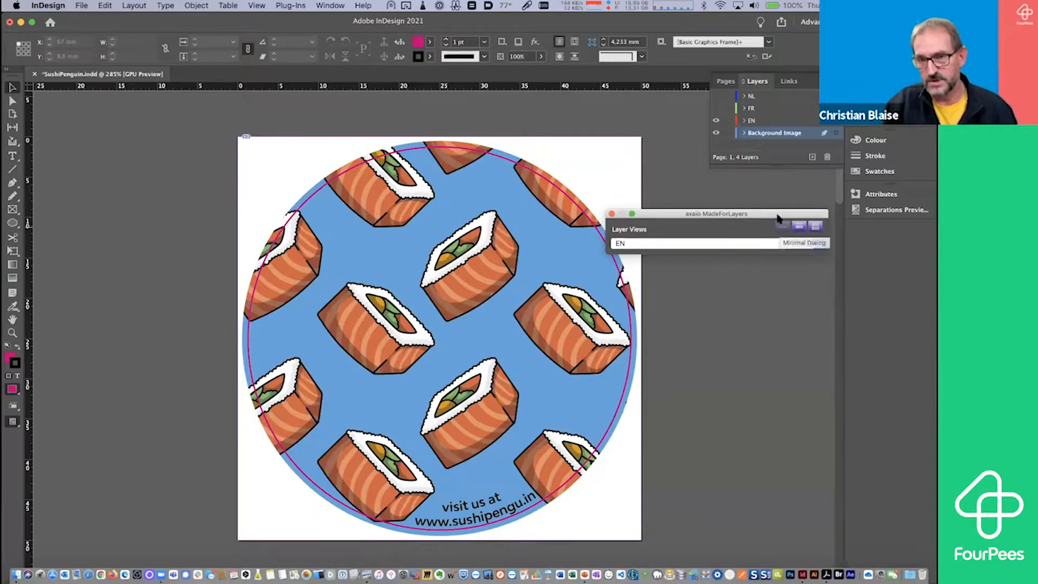
{"action": "left_click_drag", "start_coordinate": [778, 213], "coordinate": [785, 190]}
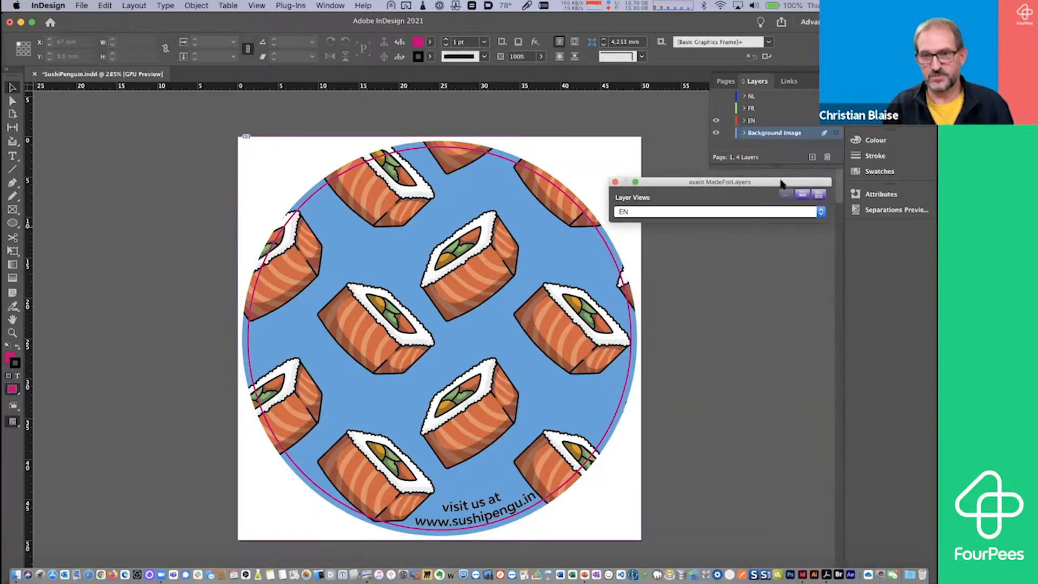
{"action": "left_click", "coordinate": [772, 211]}
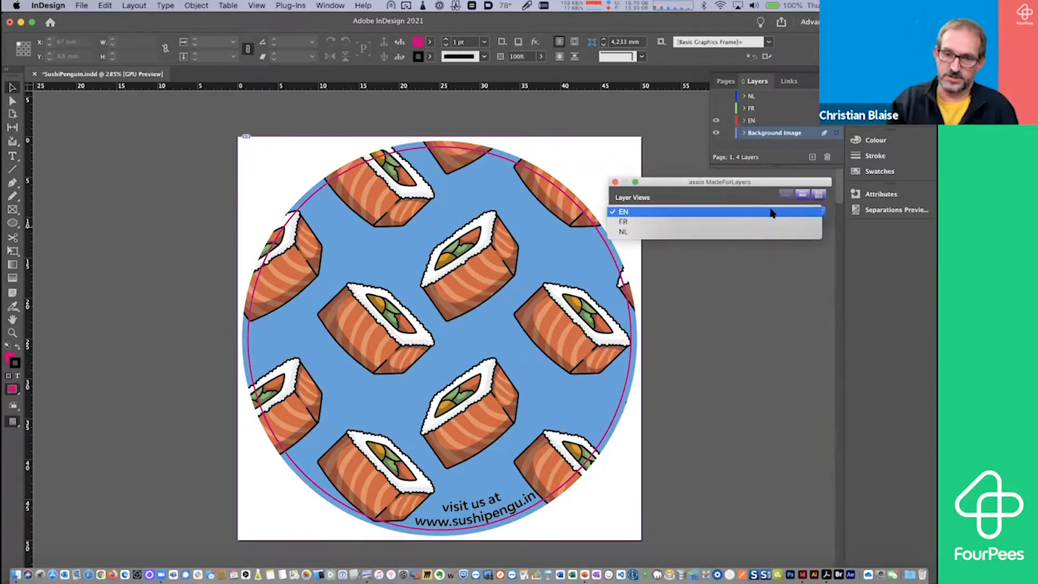
{"action": "left_click", "coordinate": [772, 222]}
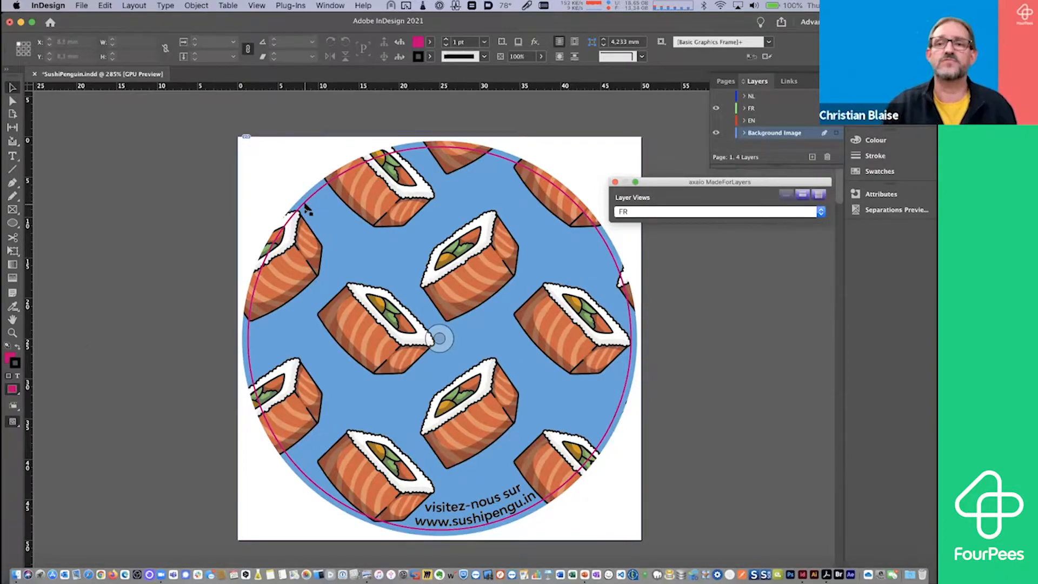
Step: Review the available MadeToPrint jobs in the MadeToPrint dialog and among the plug-in's printjob commands
{"action": "left_click", "coordinate": [82, 6]}
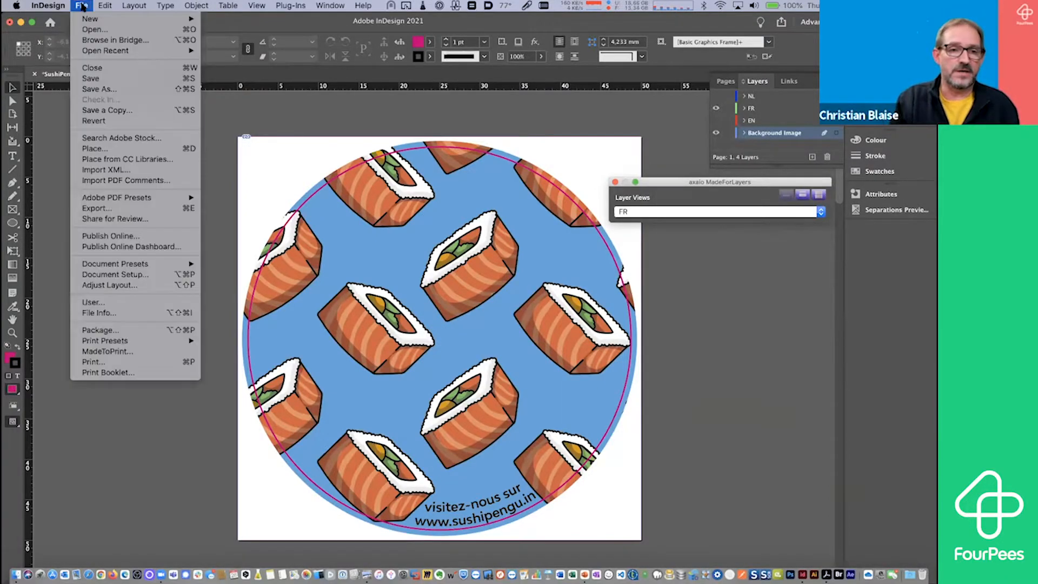
{"action": "left_click", "coordinate": [102, 353]}
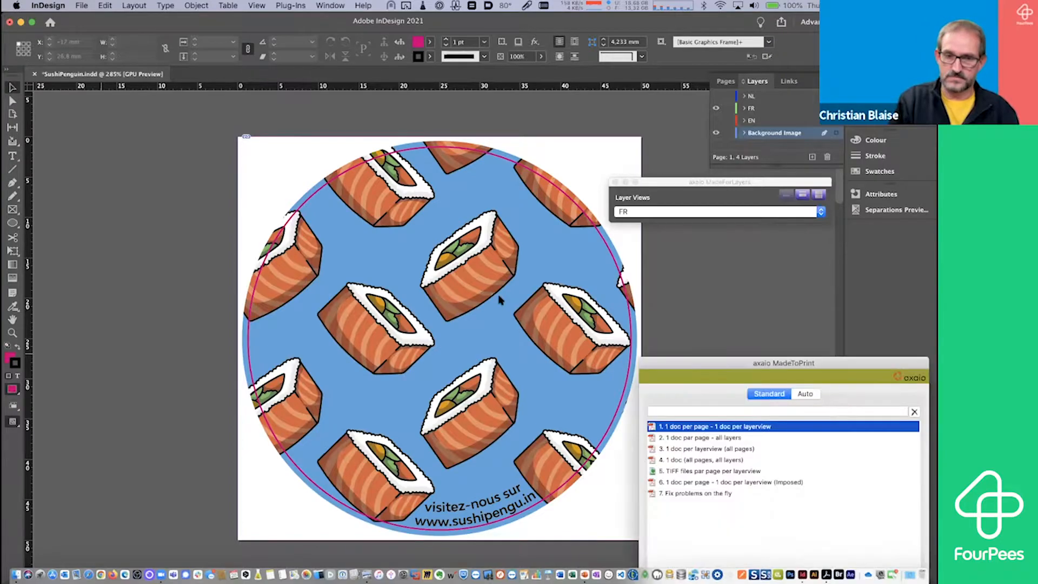
{"action": "left_click_drag", "start_coordinate": [388, 210], "coordinate": [98, 135]}
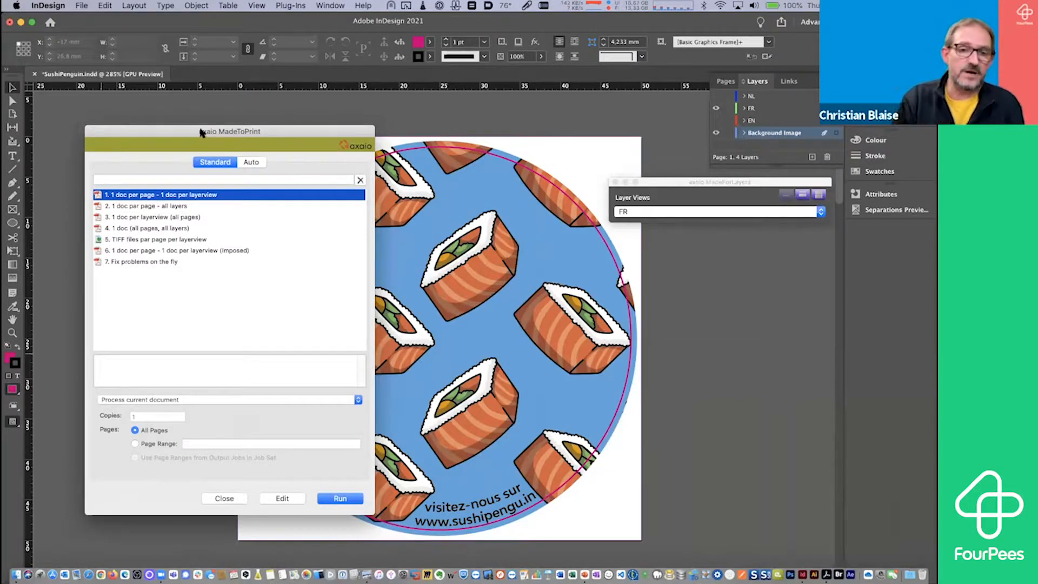
{"action": "left_click_drag", "start_coordinate": [179, 132], "coordinate": [155, 124]}
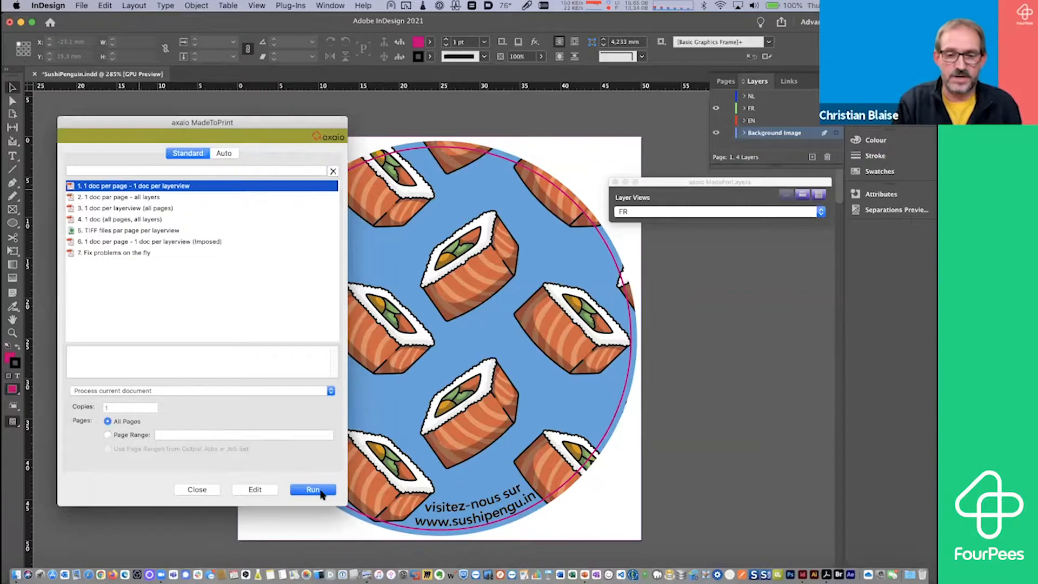
{"action": "left_click", "coordinate": [207, 487]}
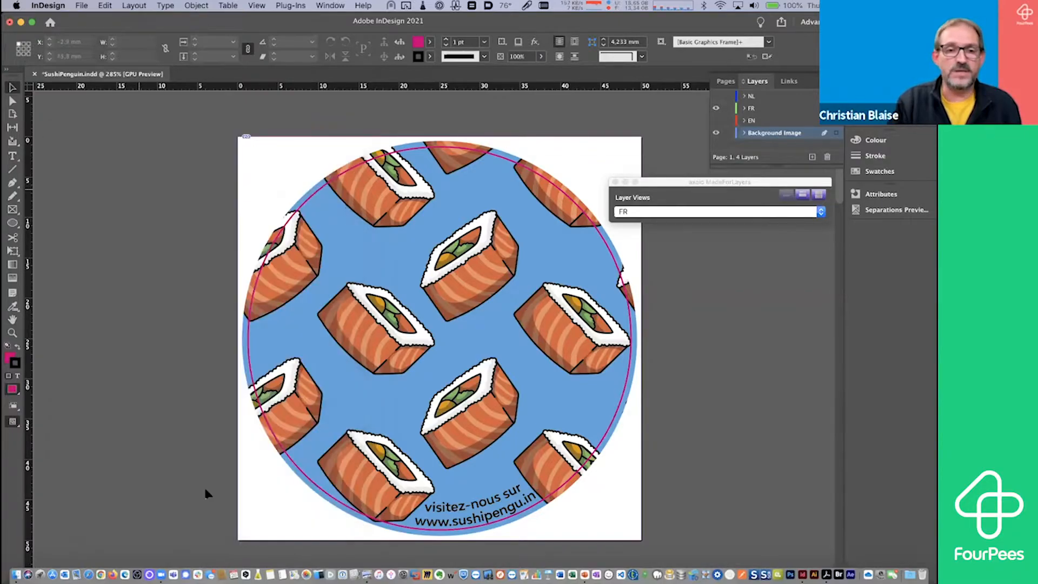
{"action": "left_click", "coordinate": [300, 7]}
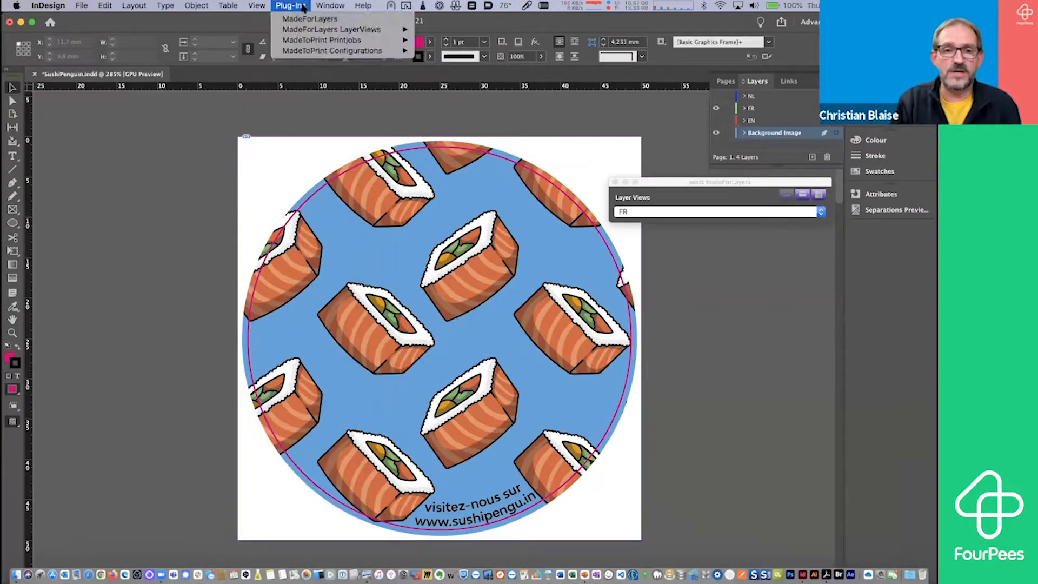
{"action": "mouse_move", "coordinate": [305, 31]}
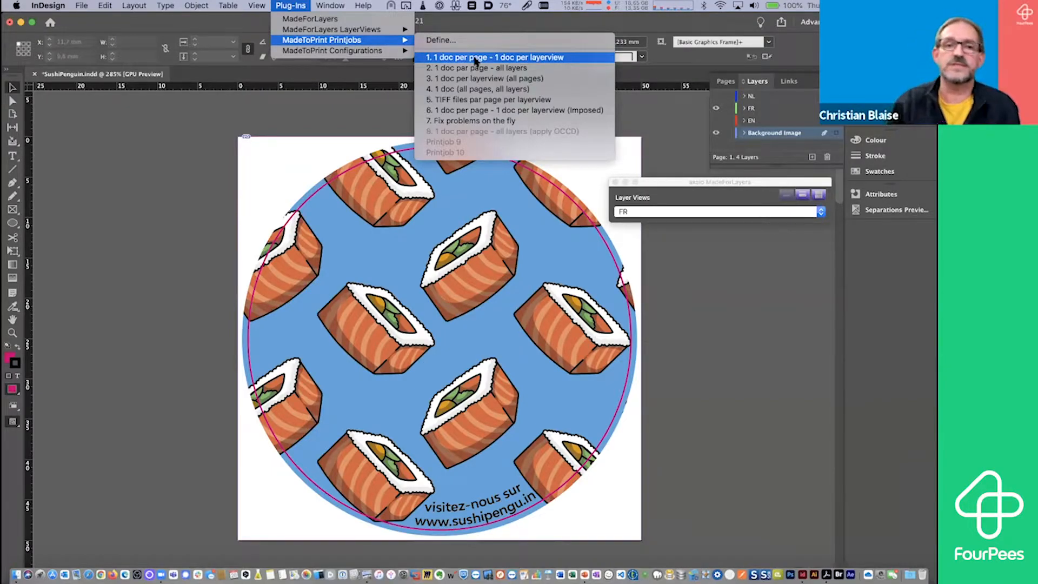
{"action": "mouse_move", "coordinate": [81, 6]}
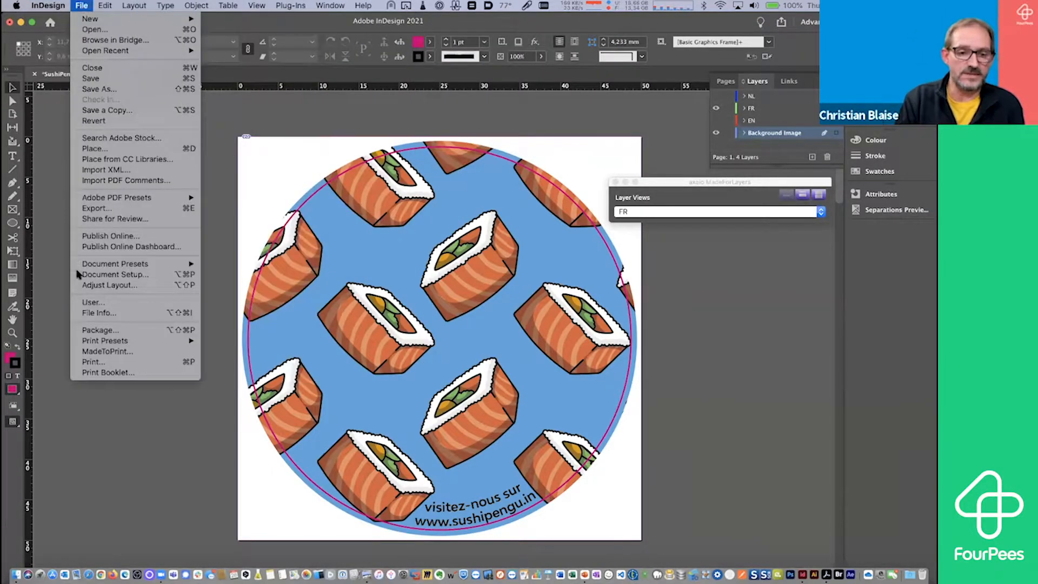
Step: Open the MadeToPrint job "1. 1 doc per page - 1 doc per layerview" for editing and view its General settings
{"action": "left_click", "coordinate": [103, 351]}
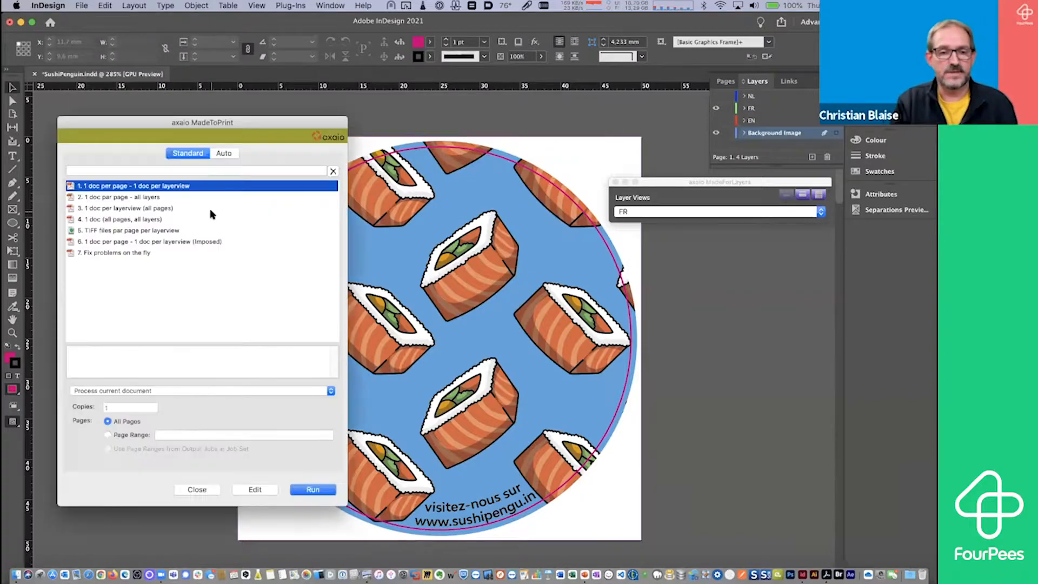
{"action": "left_click", "coordinate": [254, 490]}
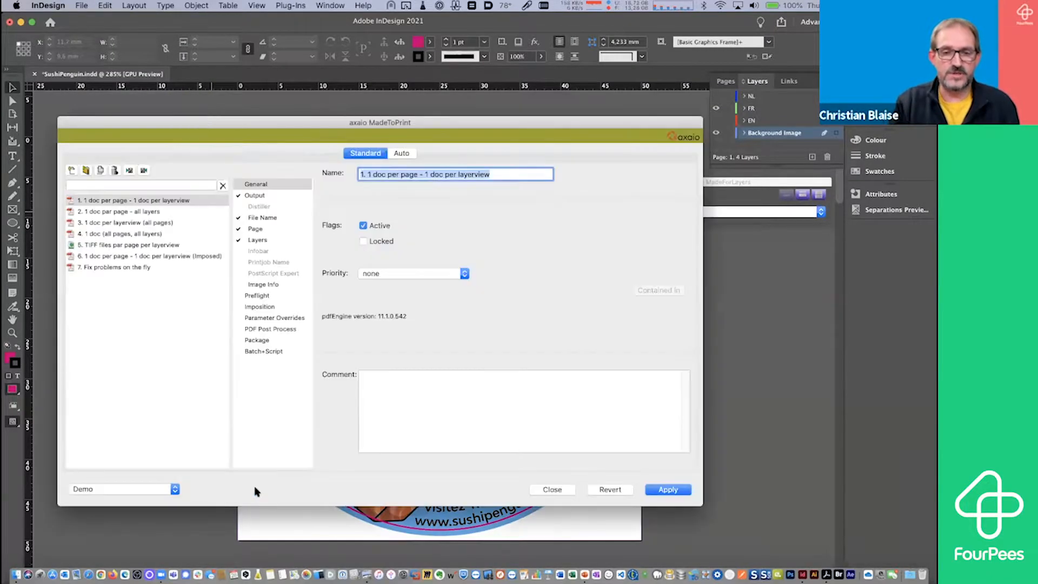
{"action": "left_click_drag", "start_coordinate": [483, 124], "coordinate": [486, 116]}
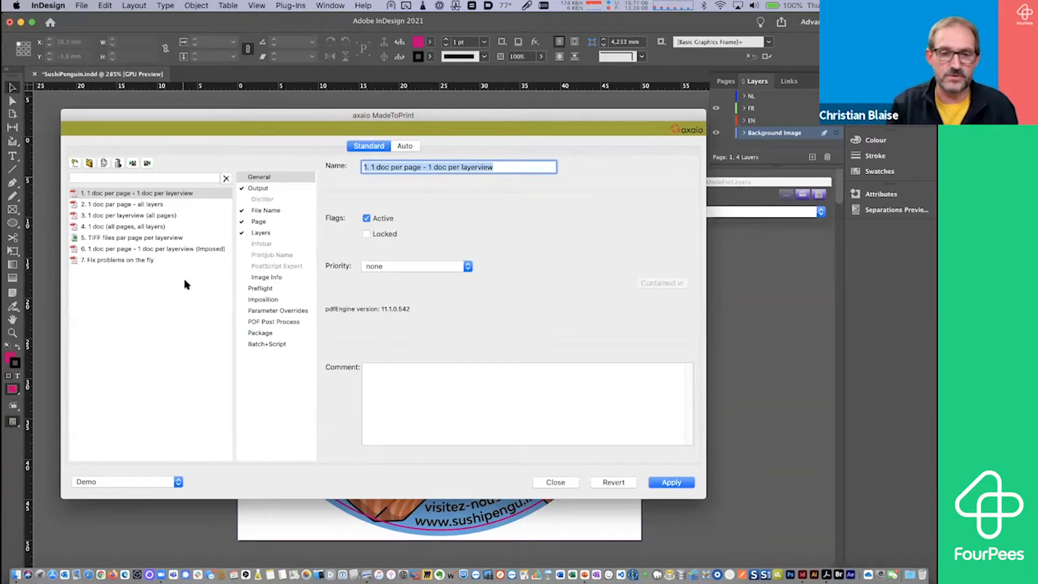
{"action": "left_click", "coordinate": [261, 177]}
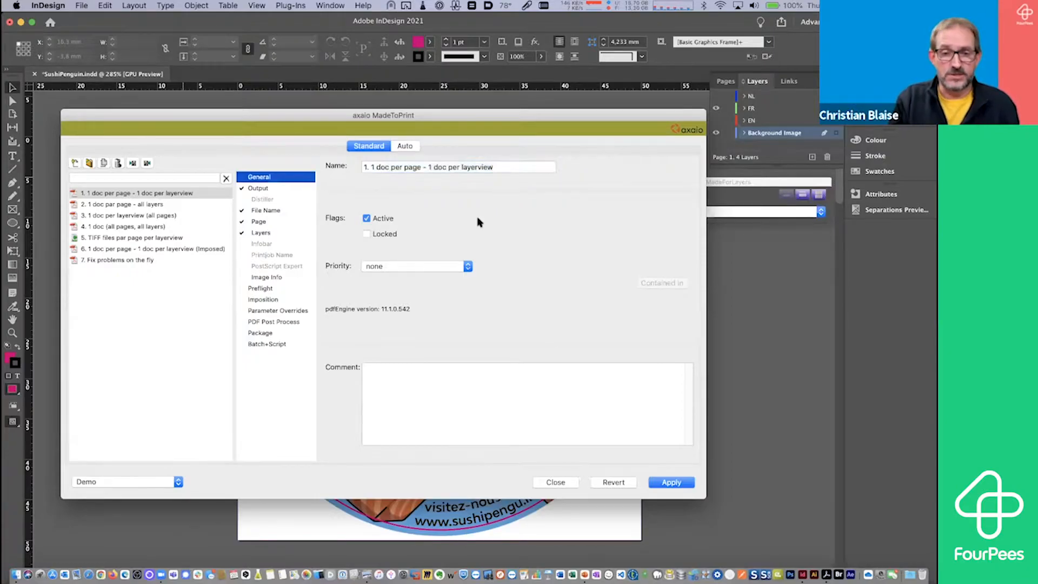
Step: Examine the job's Output settings, including the available destinations and PDF export presets, without changing them
{"action": "left_click", "coordinate": [286, 188]}
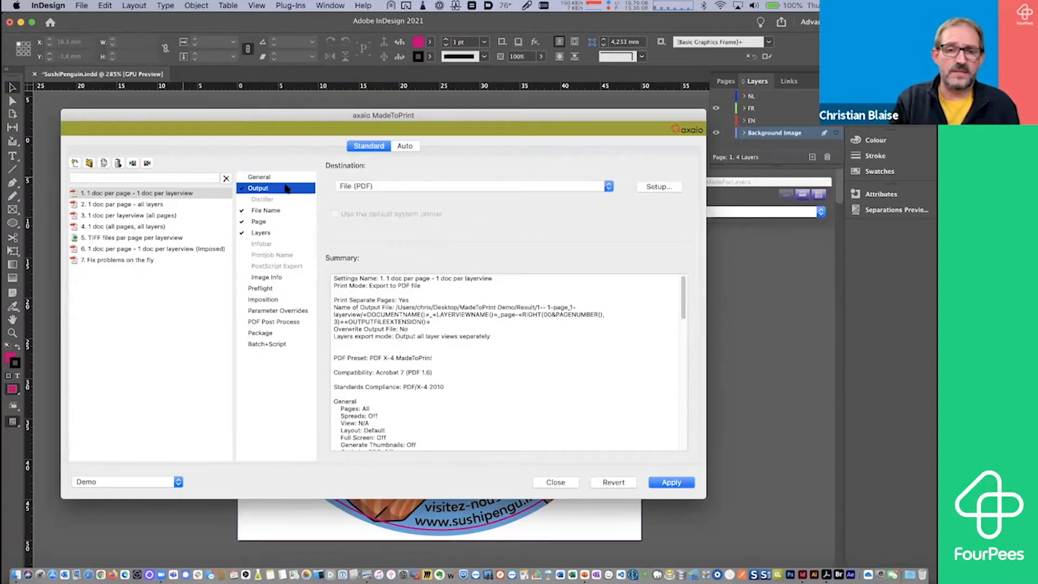
{"action": "left_click", "coordinate": [381, 187]}
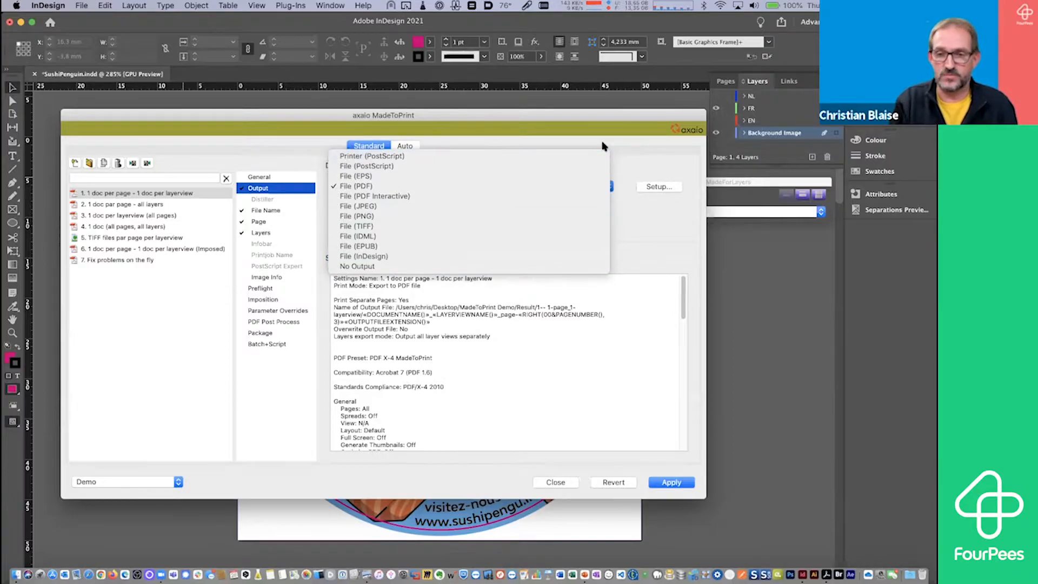
{"action": "left_click", "coordinate": [649, 218]}
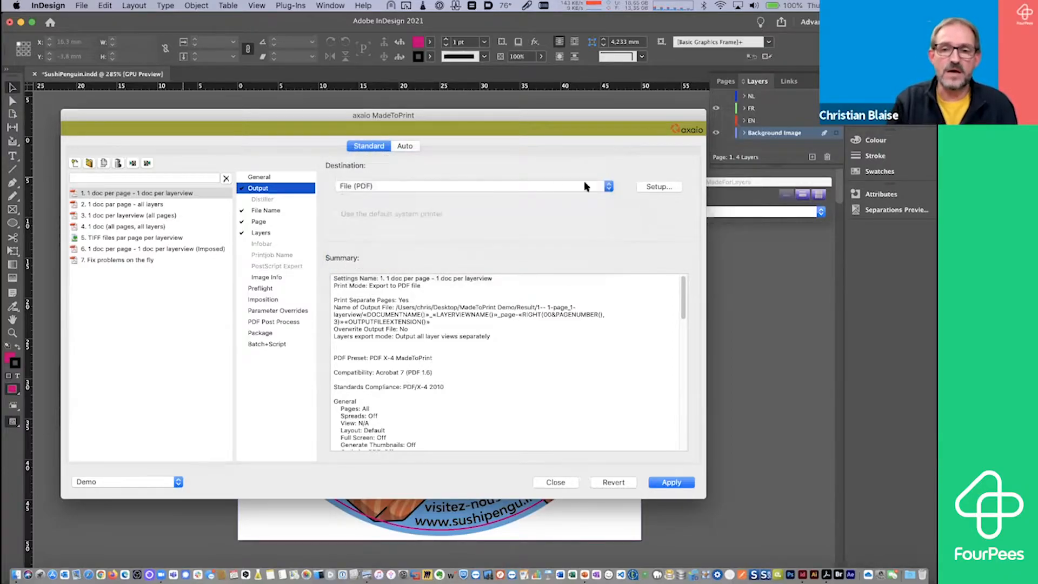
{"action": "left_click", "coordinate": [644, 189]}
{"action": "left_click", "coordinate": [433, 257]}
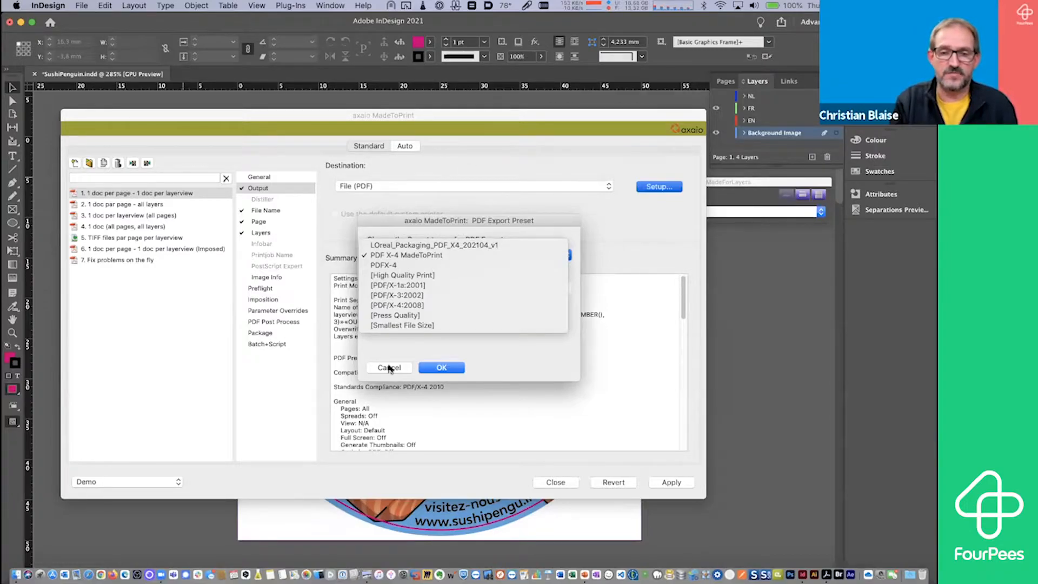
{"action": "left_click", "coordinate": [398, 349]}
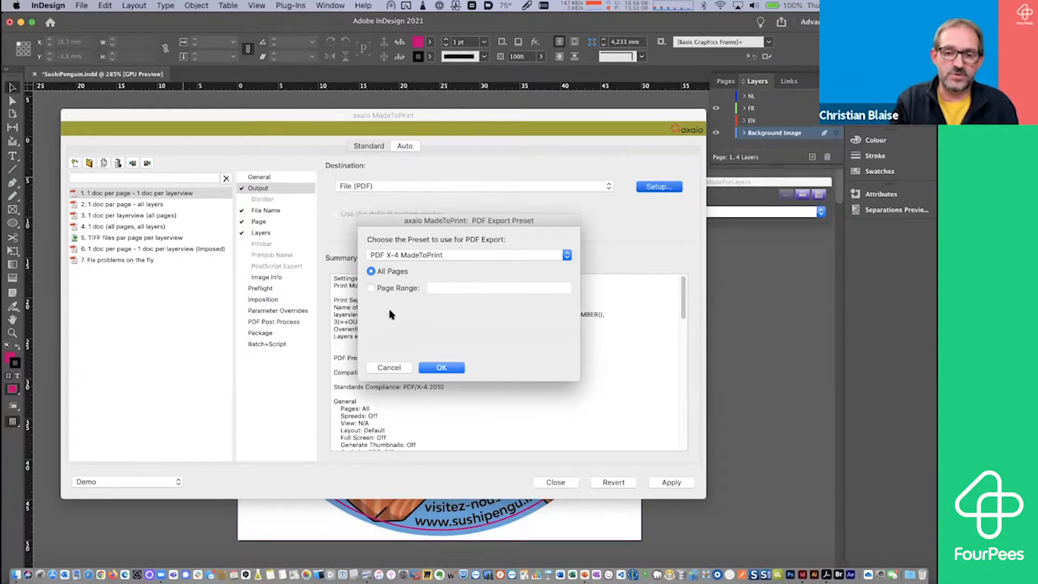
{"action": "left_click", "coordinate": [394, 367]}
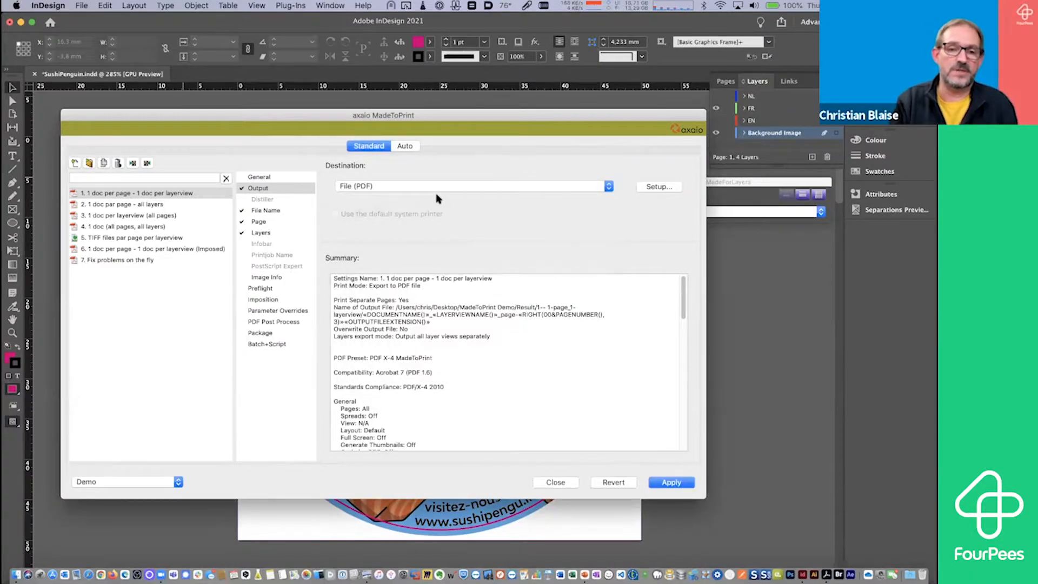
Step: Examine the job's File Name settings and the tokens that can be inserted into the destination file name
{"action": "left_click", "coordinate": [279, 210]}
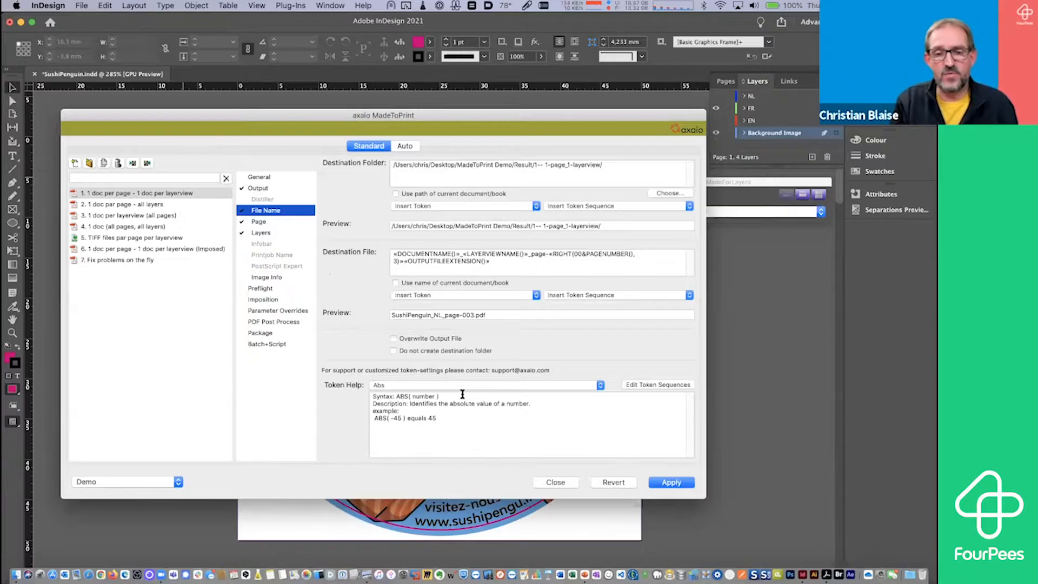
{"action": "left_click", "coordinate": [477, 296]}
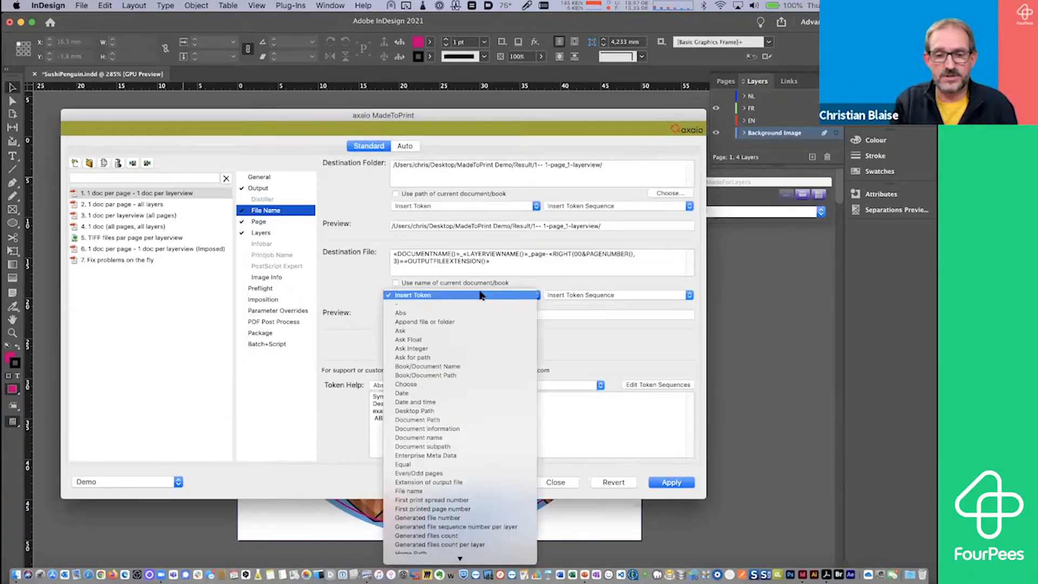
{"action": "mouse_move", "coordinate": [462, 558]}
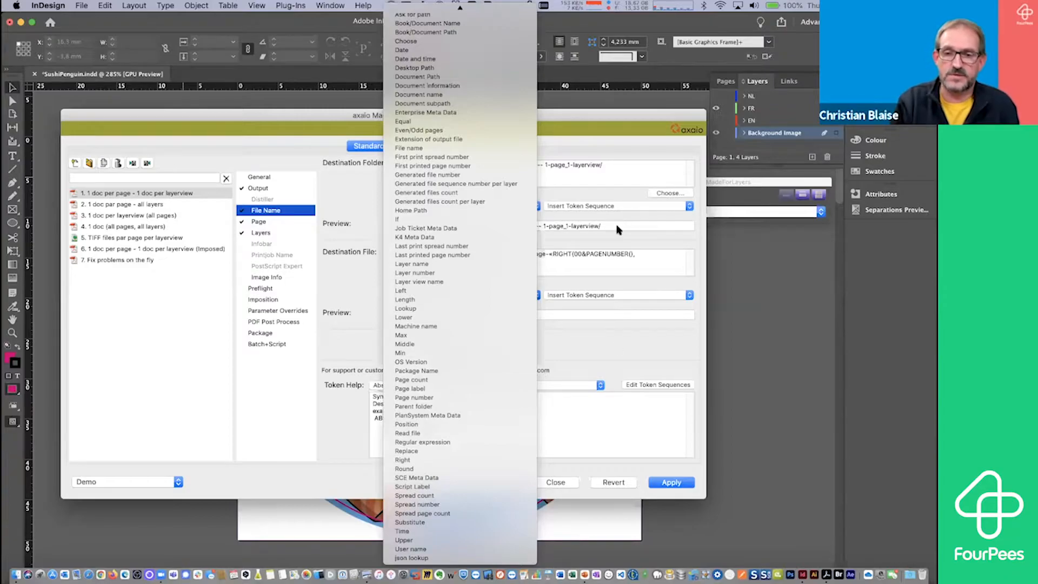
{"action": "left_click", "coordinate": [615, 240]}
Step: Inspect the job's destination folder path, the token pattern of the destination file, and the file name preview
{"action": "left_click_drag", "start_coordinate": [393, 165], "coordinate": [611, 165]}
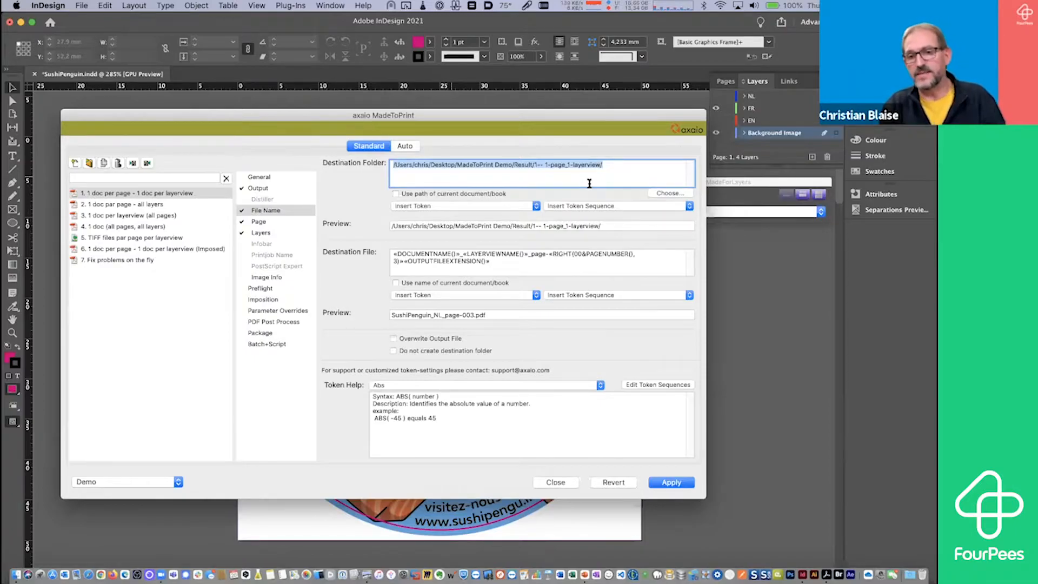
{"action": "key", "text": "super+Tab"}
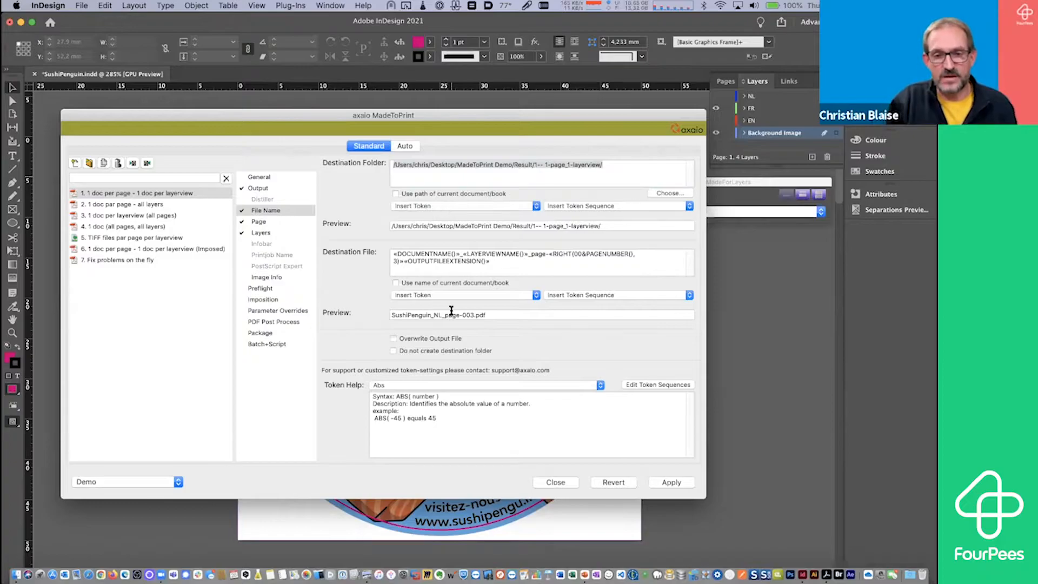
{"action": "left_click", "coordinate": [475, 261]}
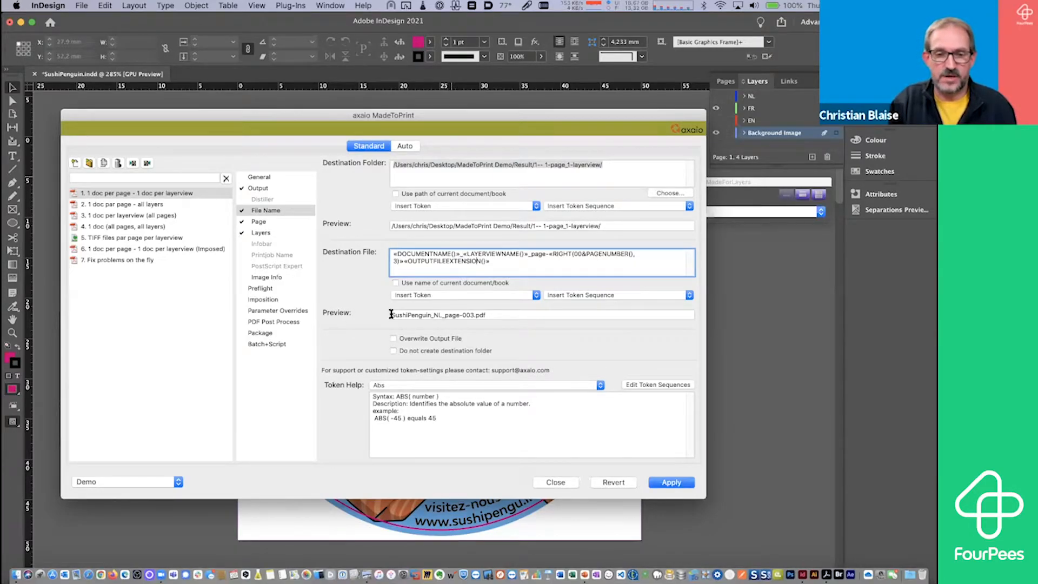
{"action": "left_click_drag", "start_coordinate": [391, 315], "coordinate": [502, 316]}
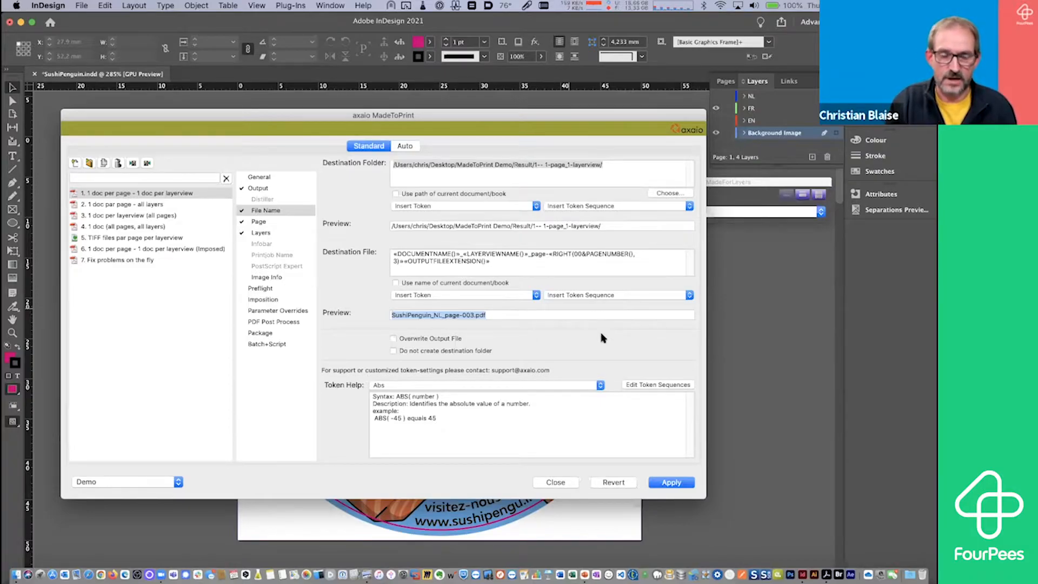
Step: Examine the job's Page and Layers settings, including the layer print mode, and close the job editor without changes
{"action": "left_click", "coordinate": [276, 223]}
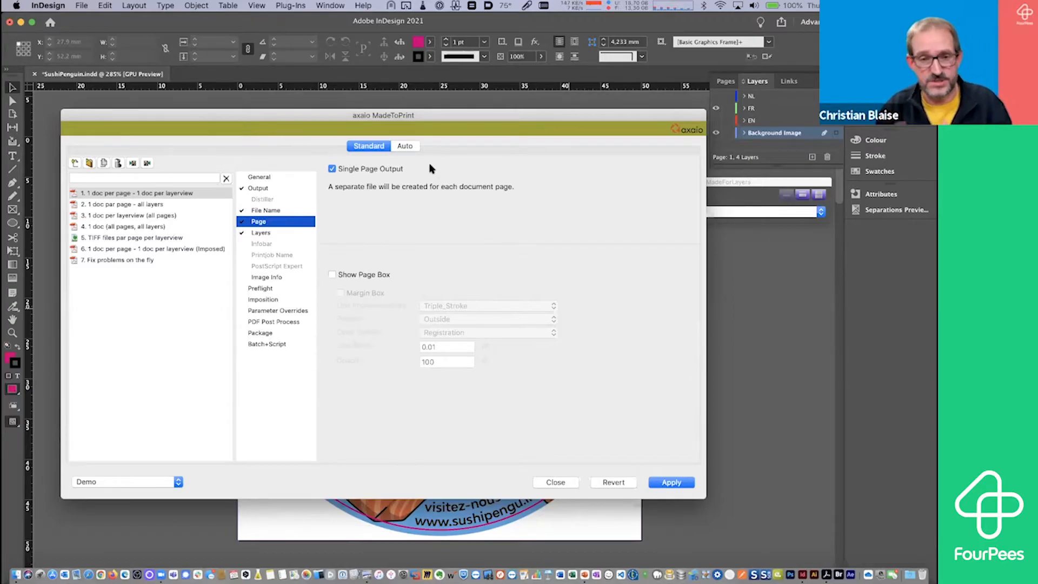
{"action": "left_click", "coordinate": [266, 235]}
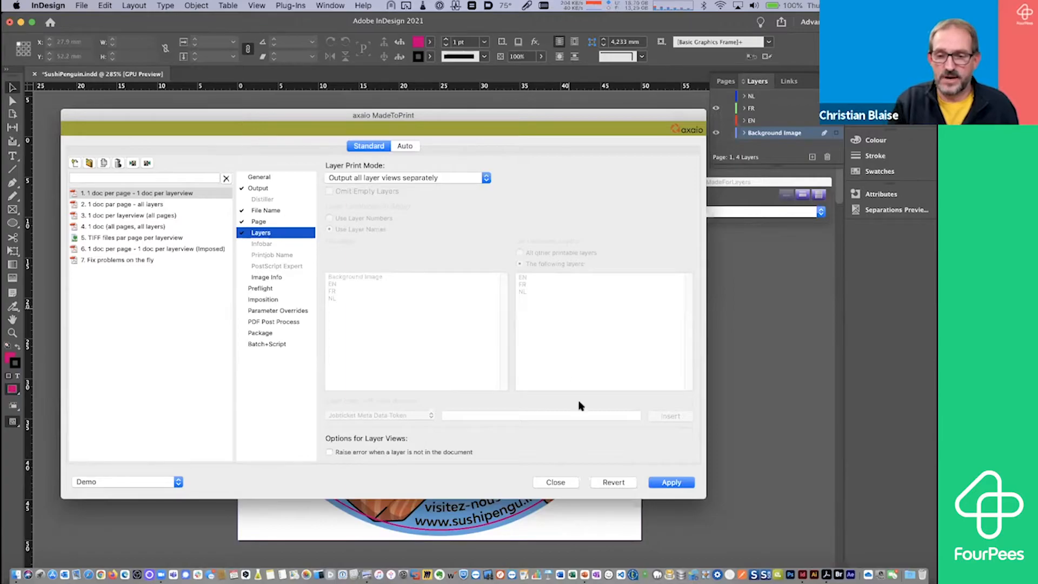
{"action": "left_click", "coordinate": [562, 482]}
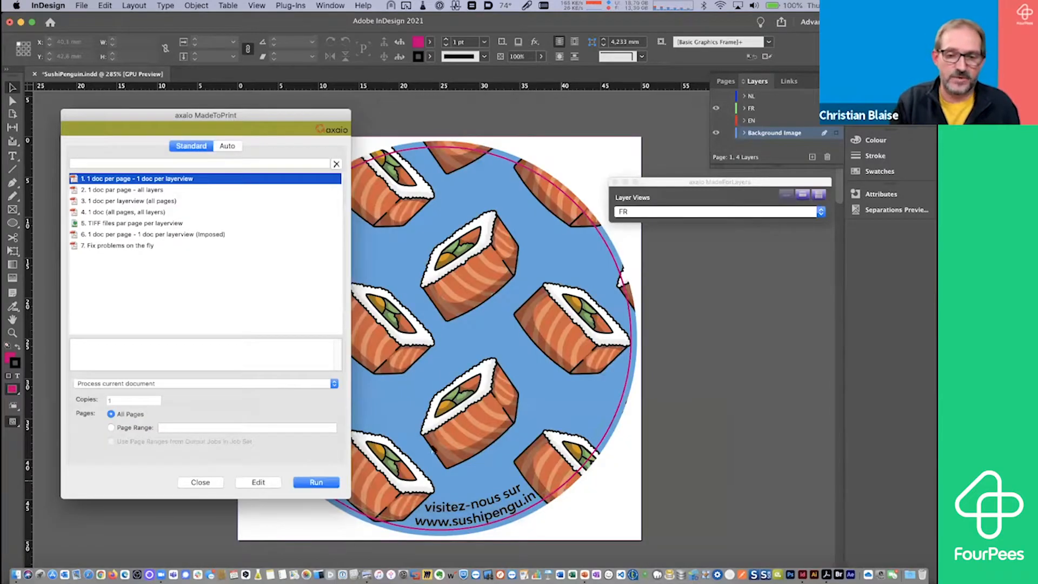
Step: Run the job "1. 1 doc per page - 1 doc per layerview" and expand its "1-- 1-page_1-layerview" output folder in Finder's Result folder
{"action": "left_click", "coordinate": [319, 481]}
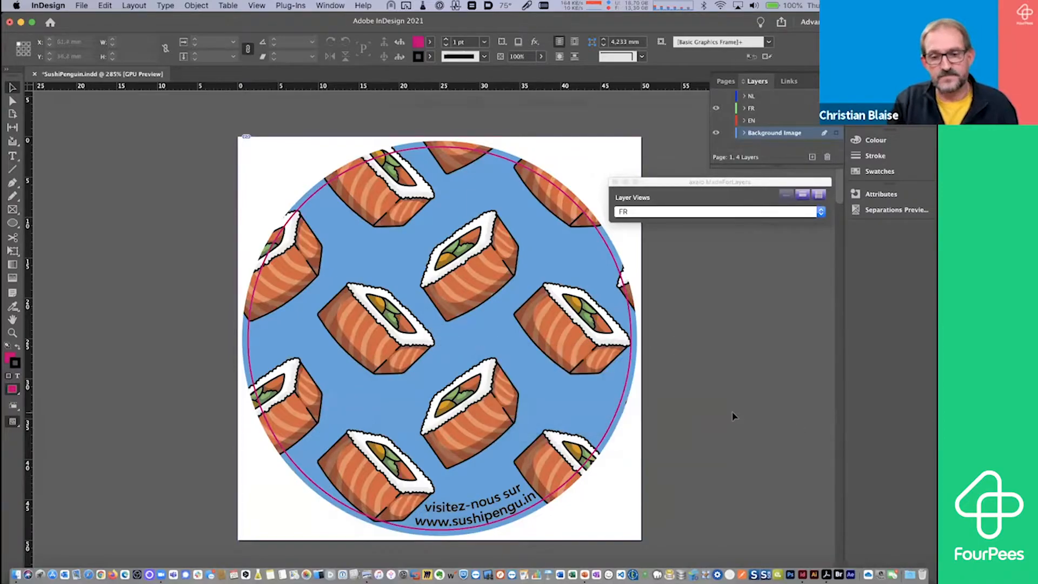
{"action": "key", "text": "super+Tab"}
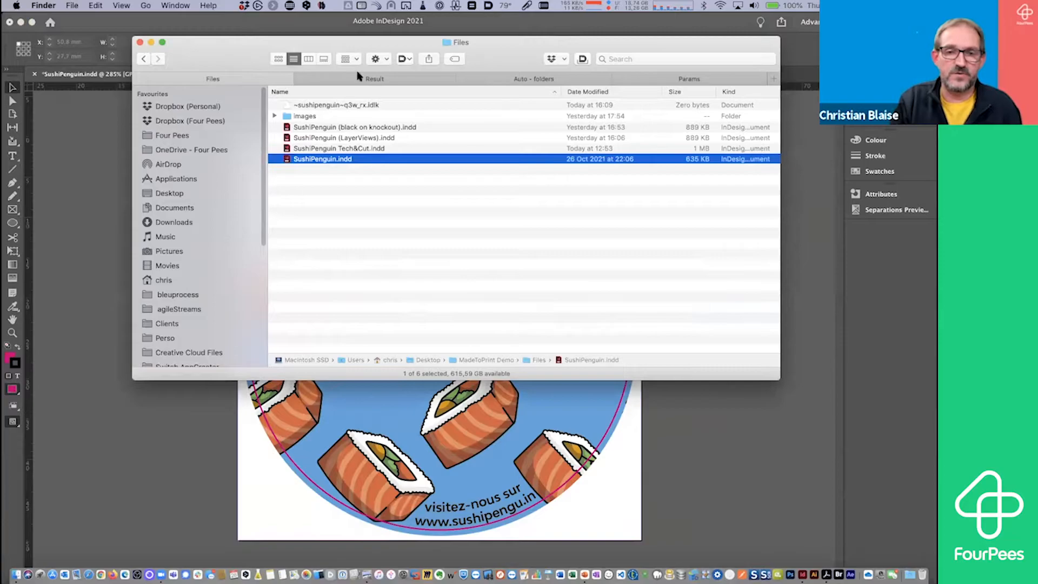
{"action": "left_click", "coordinate": [359, 79]}
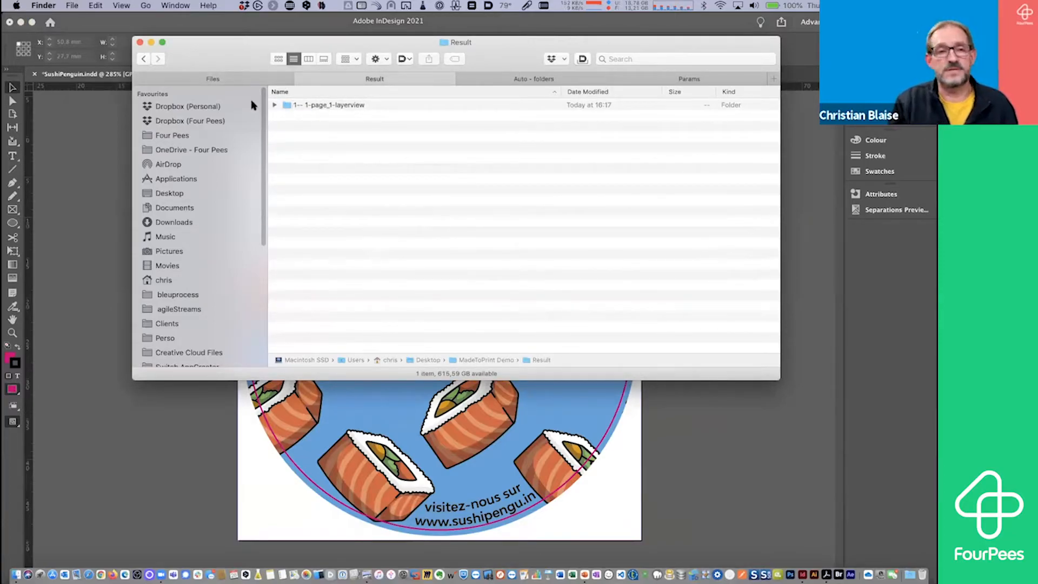
{"action": "left_click", "coordinate": [275, 105]}
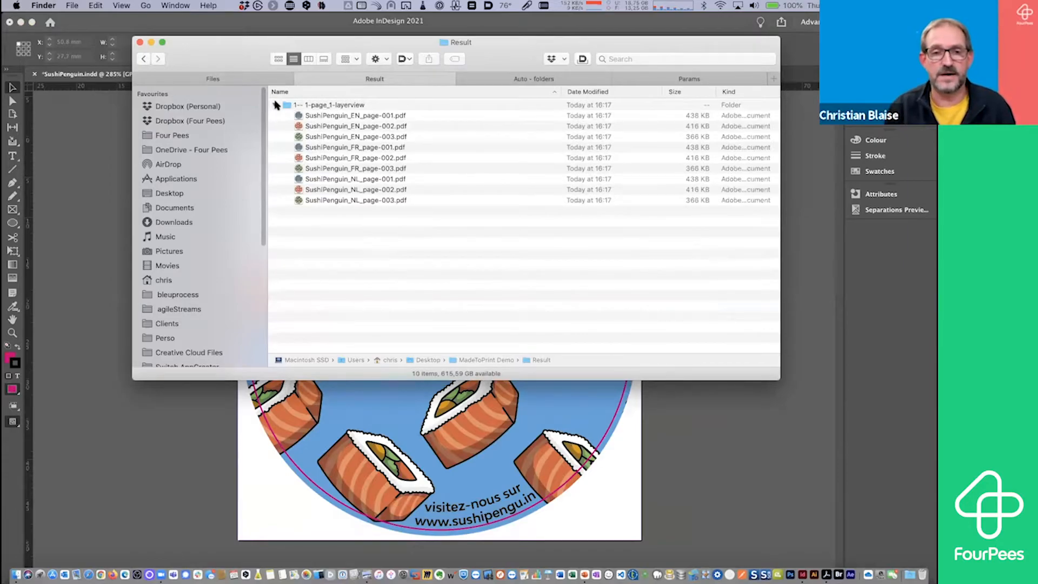
Step: Preview the output PDFs in sequence from SushiPenguin_EN_page-001.pdf to SushiPenguin_NL_page-003.pdf, and close the preview
{"action": "left_click", "coordinate": [328, 117]}
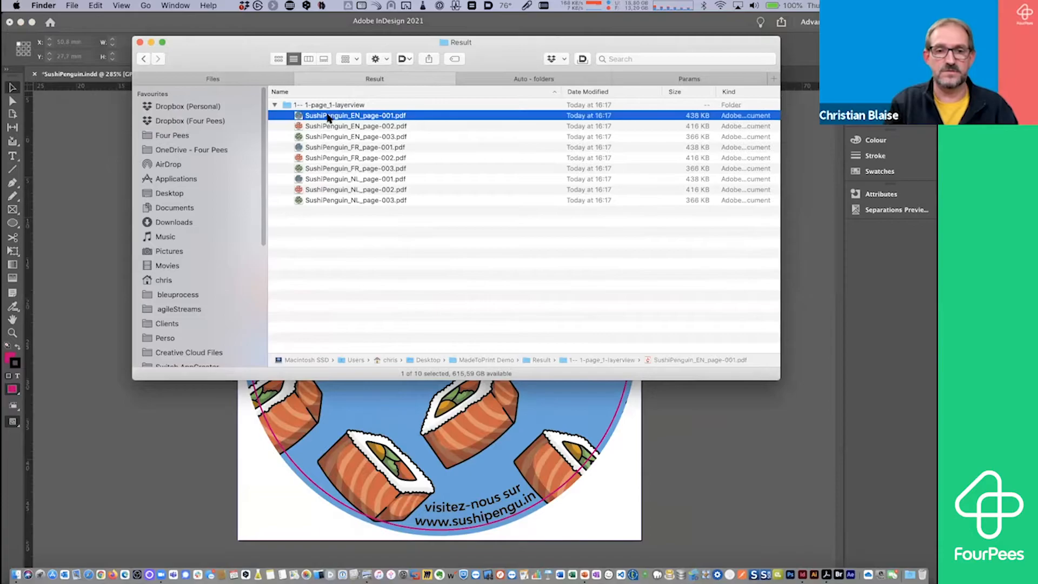
{"action": "key", "text": "space"}
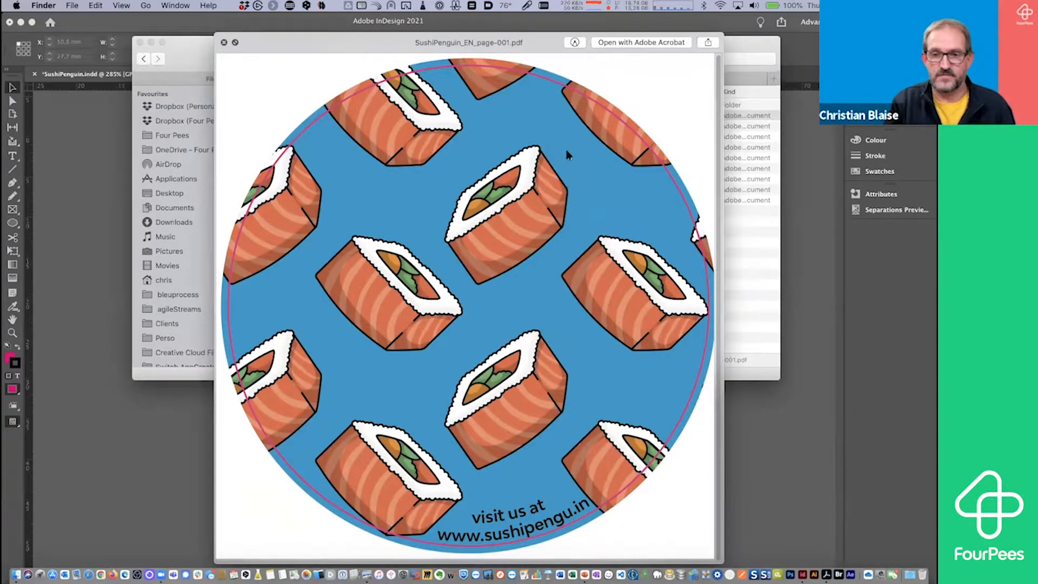
{"action": "key", "text": "Down"}
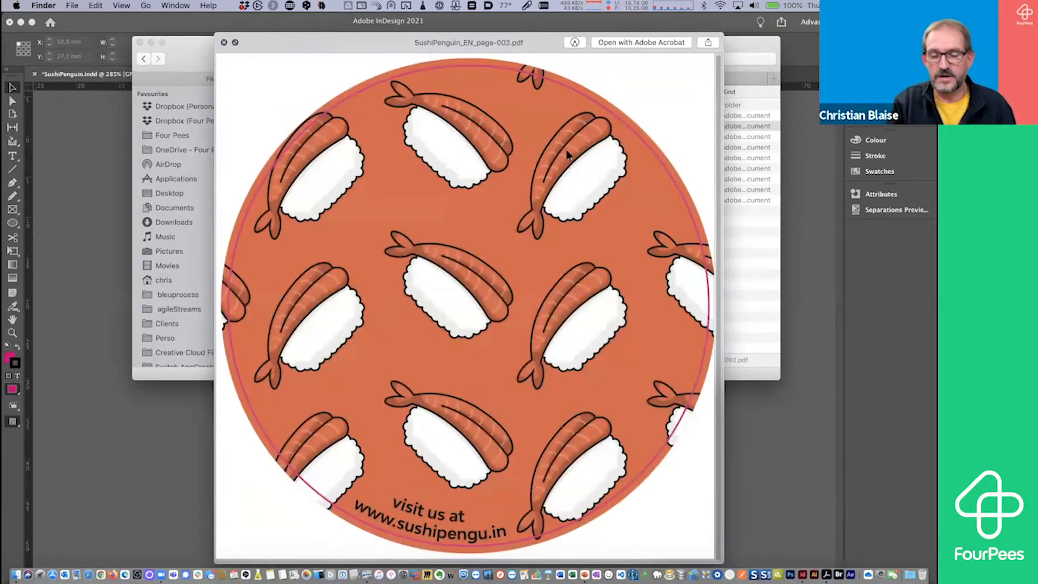
{"action": "key", "text": "Down"}
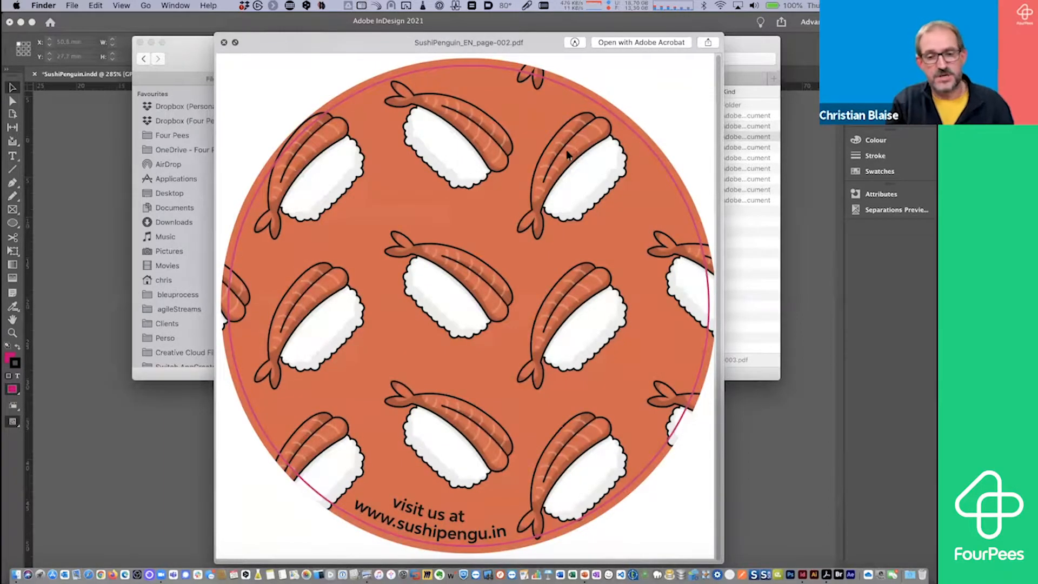
{"action": "key", "text": "Down"}
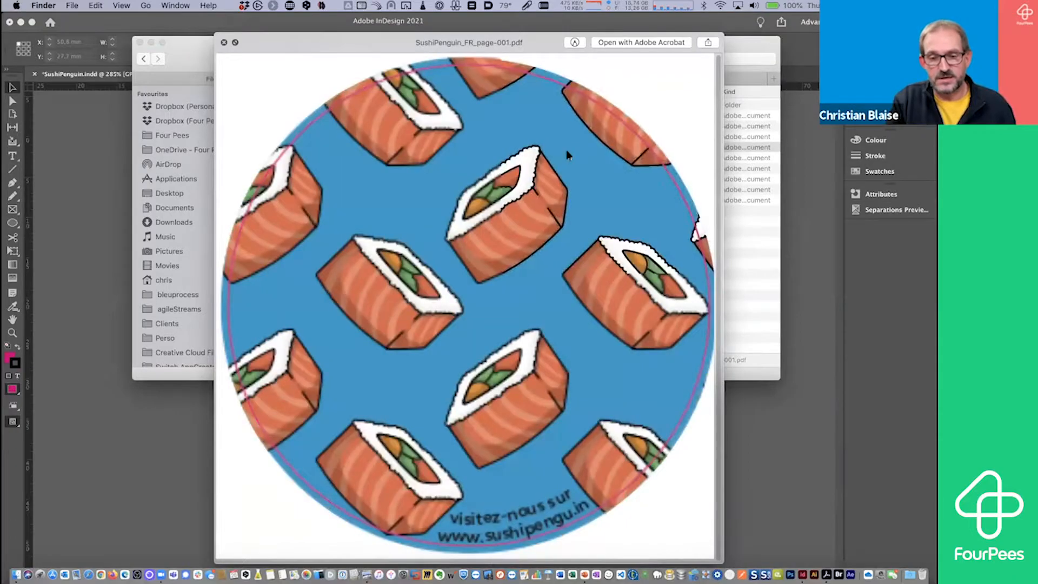
{"action": "key", "text": "Down"}
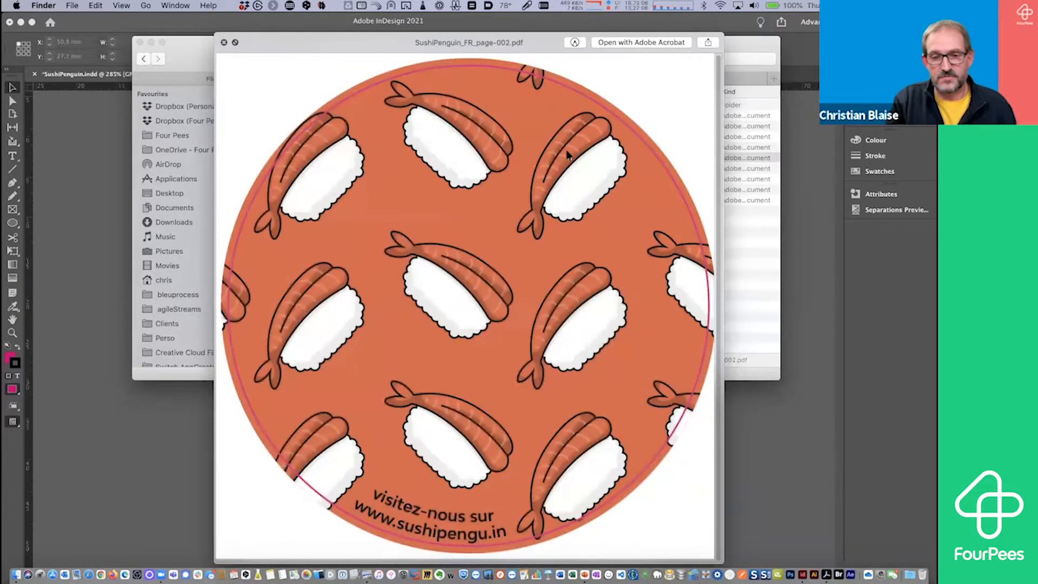
{"action": "key", "text": "Down"}
{"action": "key", "text": "Down"}
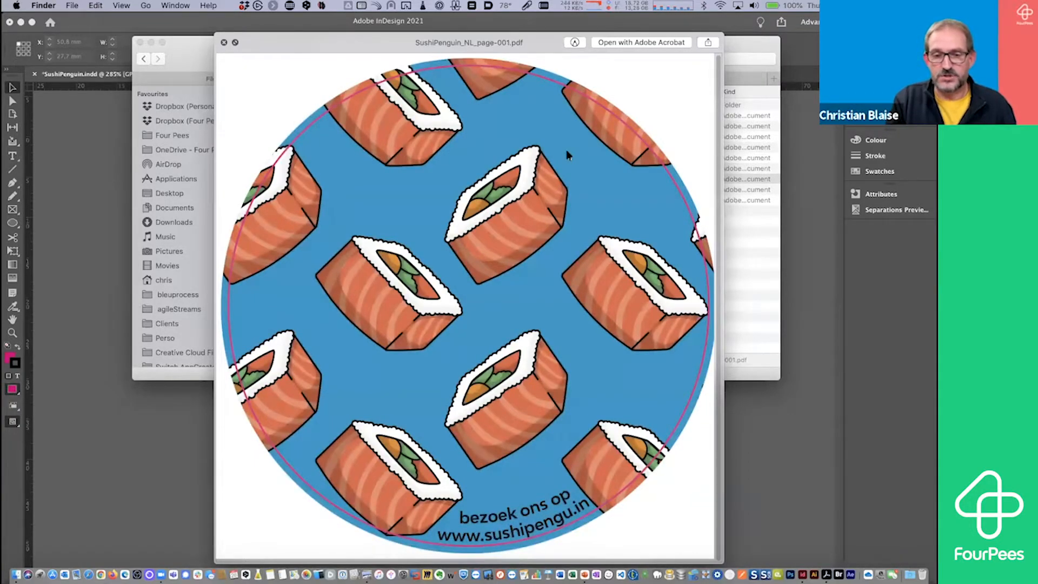
{"action": "key", "text": "Down"}
{"action": "key", "text": "Down"}
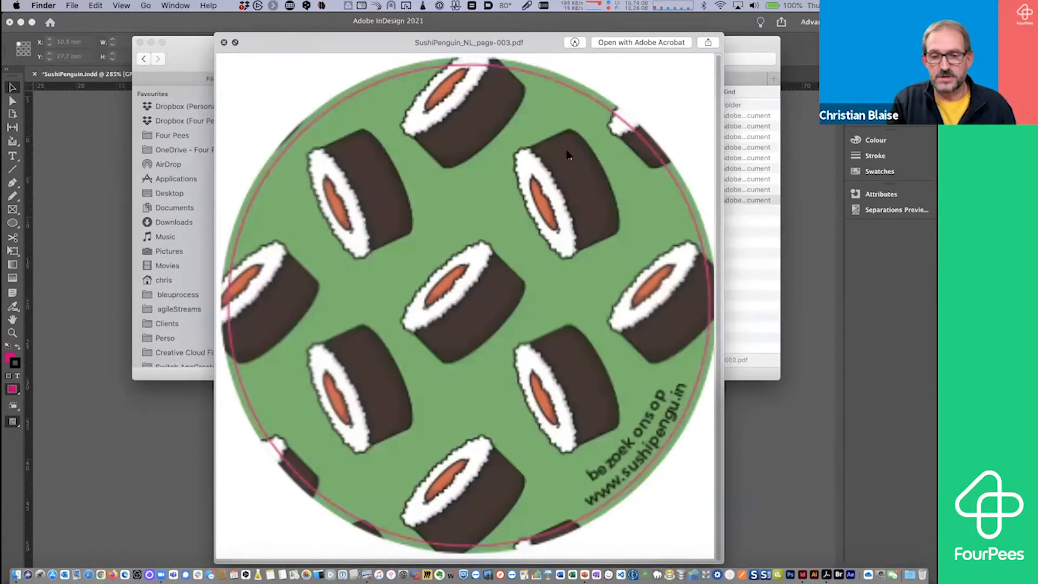
{"action": "left_click", "coordinate": [225, 43]}
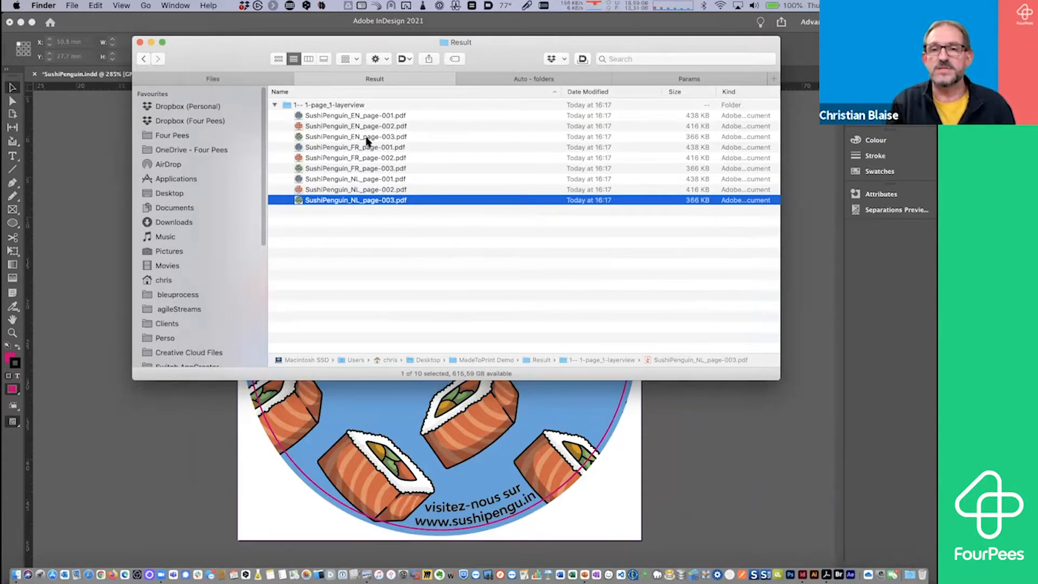
Step: Return to InDesign and open the MadeToPrint job "2. 1 doc par page - all layers" for editing
{"action": "left_click", "coordinate": [100, 179]}
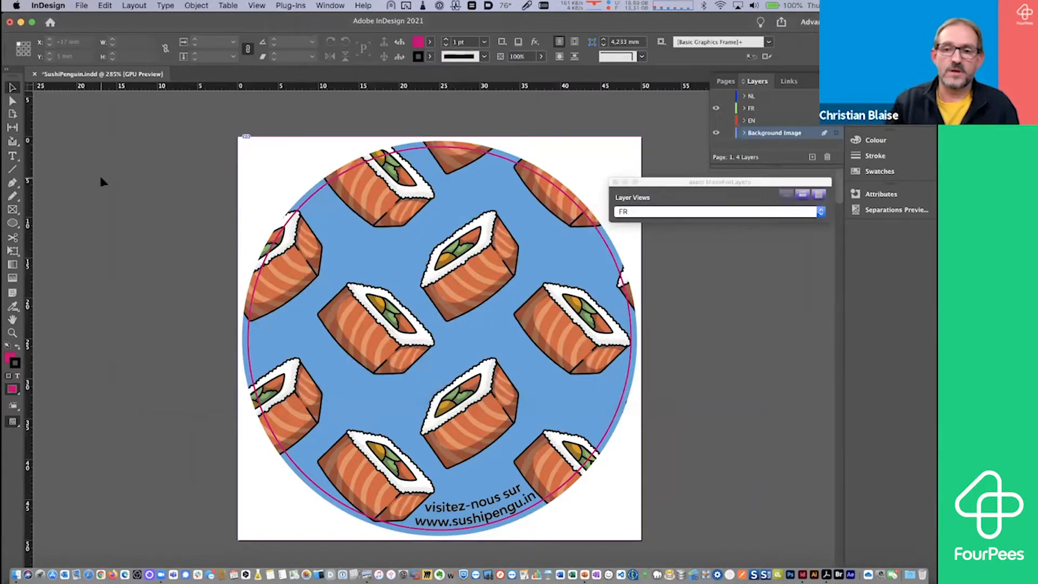
{"action": "left_click", "coordinate": [81, 5]}
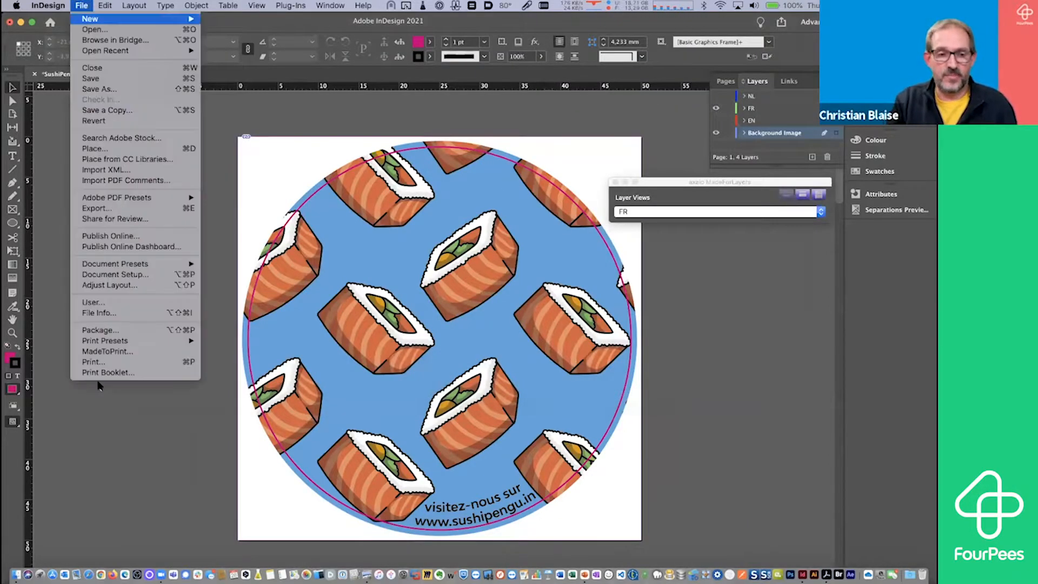
{"action": "left_click", "coordinate": [113, 351]}
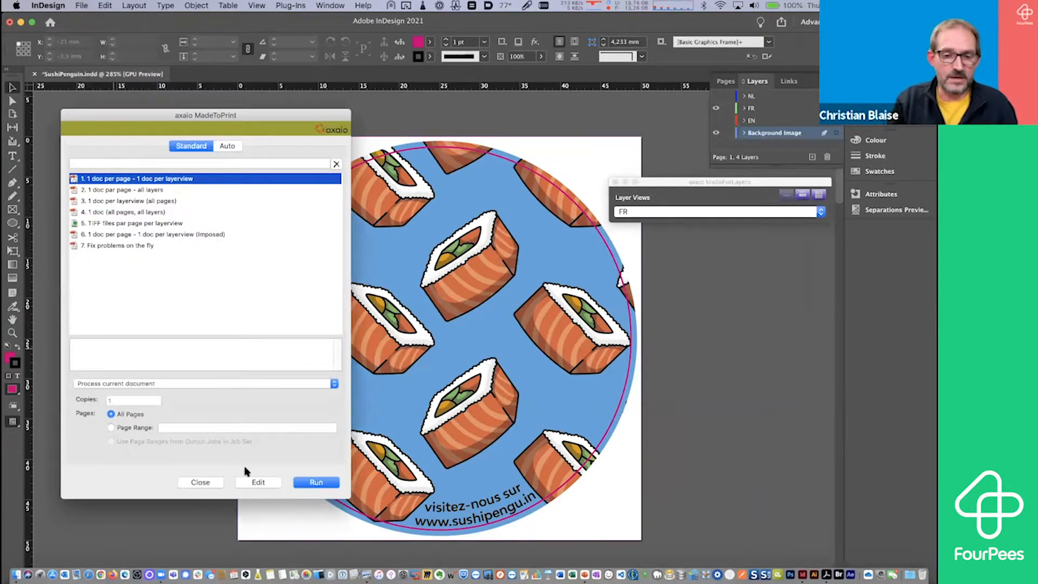
{"action": "left_click", "coordinate": [259, 481]}
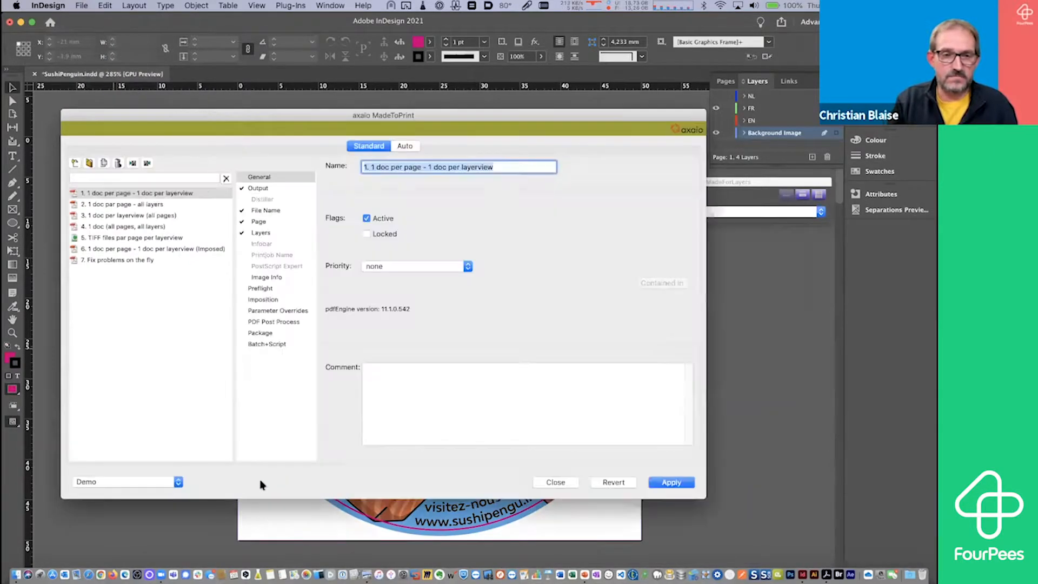
{"action": "left_click", "coordinate": [181, 205]}
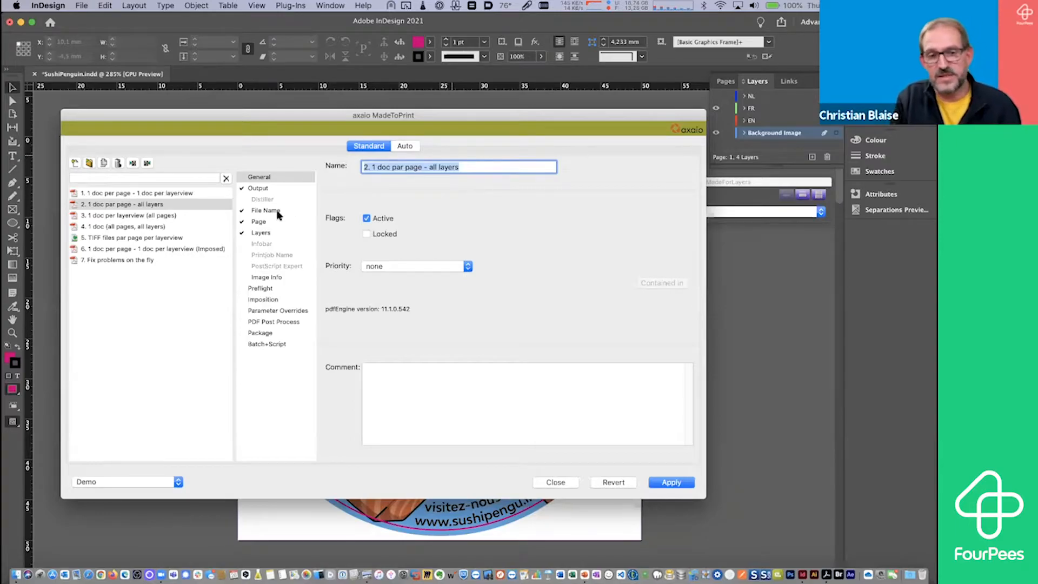
Step: Examine the all-layers job's Output, File Name, Page and Layers settings, and close the job editor without changes
{"action": "left_click", "coordinate": [276, 188]}
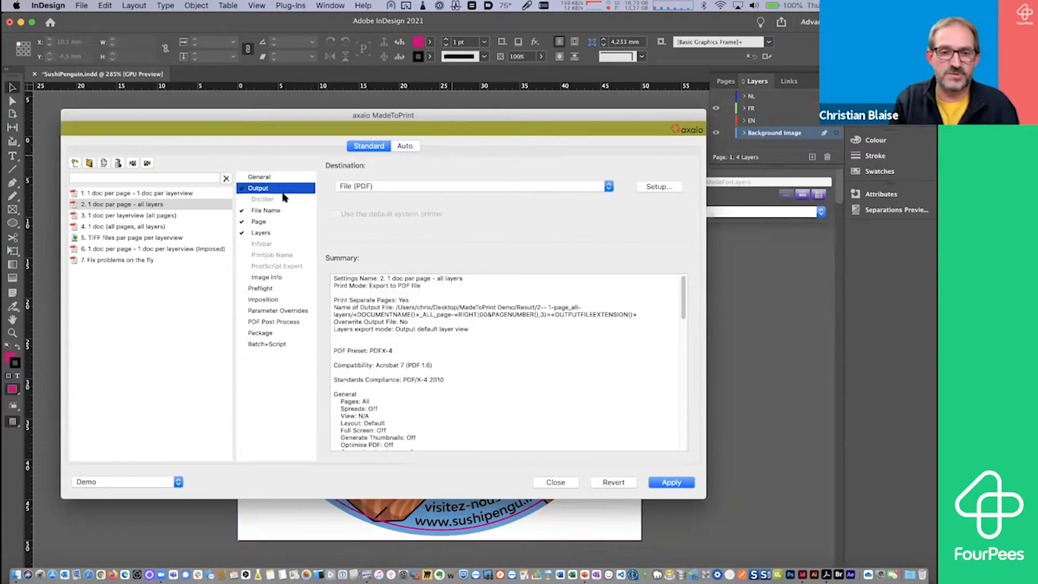
{"action": "left_click", "coordinate": [283, 211]}
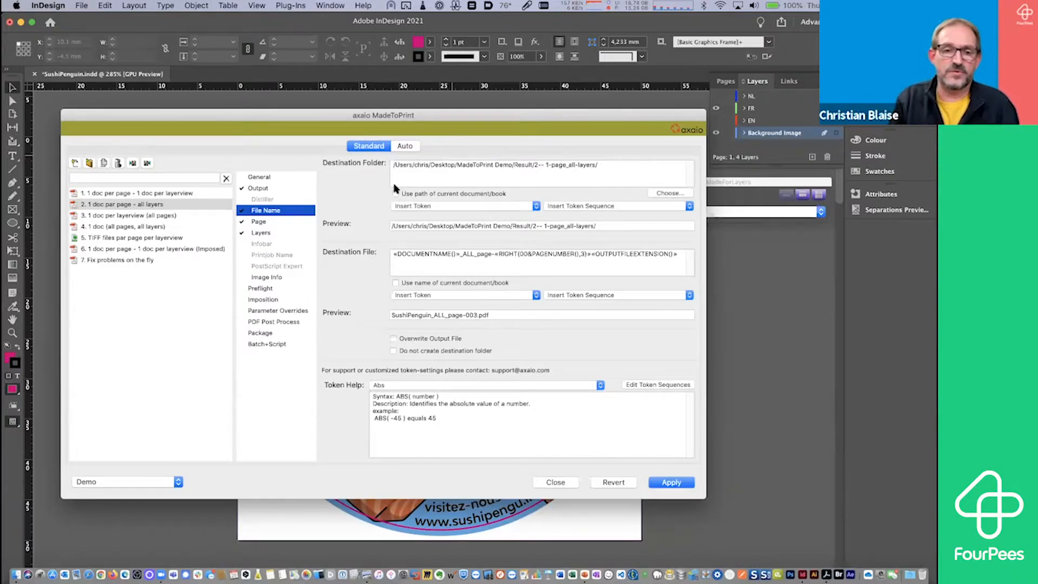
{"action": "left_click", "coordinate": [269, 222]}
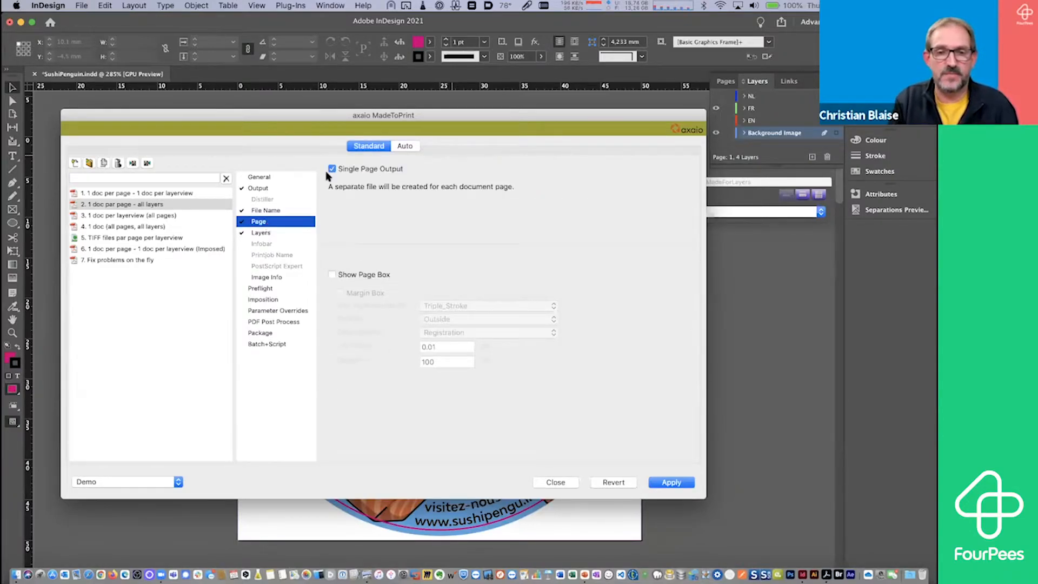
{"action": "left_click", "coordinate": [287, 234]}
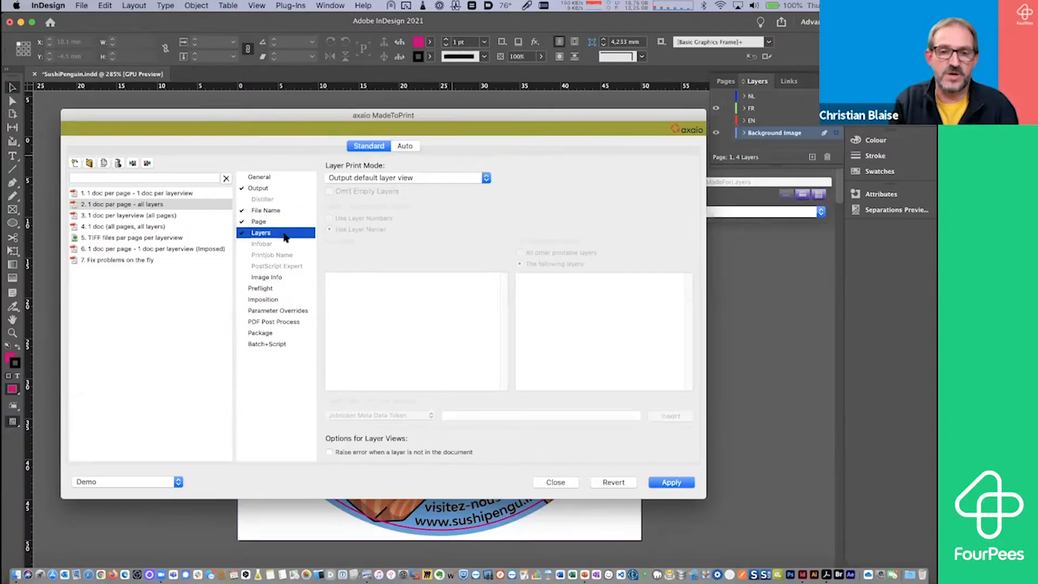
{"action": "left_click", "coordinate": [556, 483]}
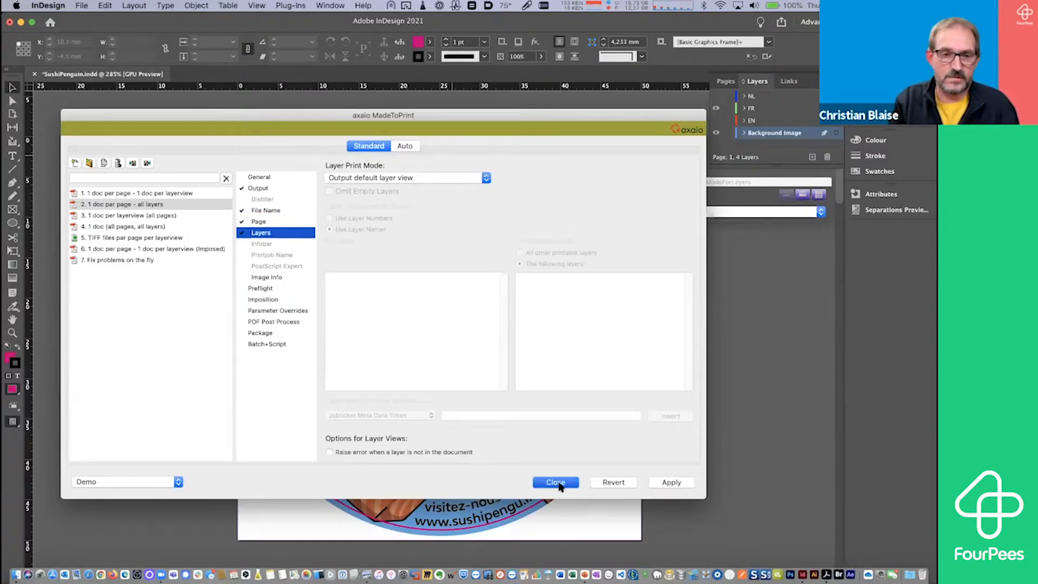
Step: Run the job "2. 1 doc par page - all layers" and expand its "2-- 1-page_all-layers" output folder in Finder
{"action": "left_click", "coordinate": [316, 483]}
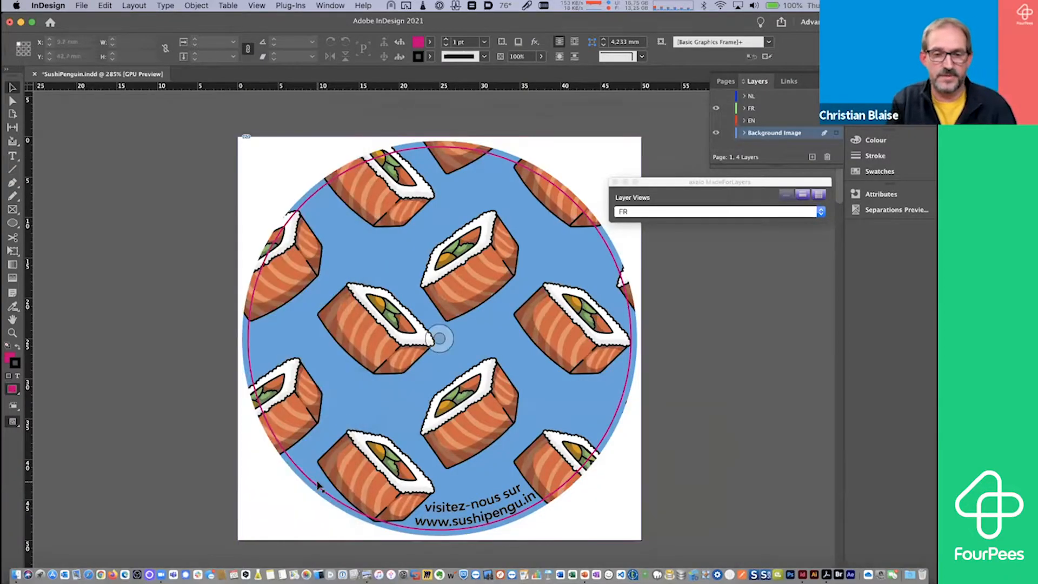
{"action": "key", "text": "super+Tab"}
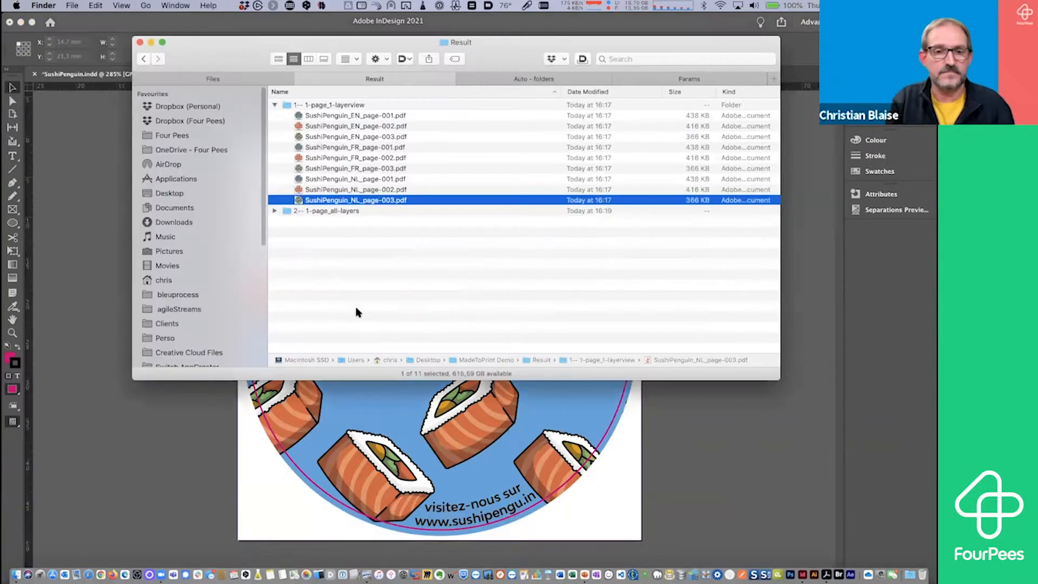
{"action": "left_click", "coordinate": [275, 211]}
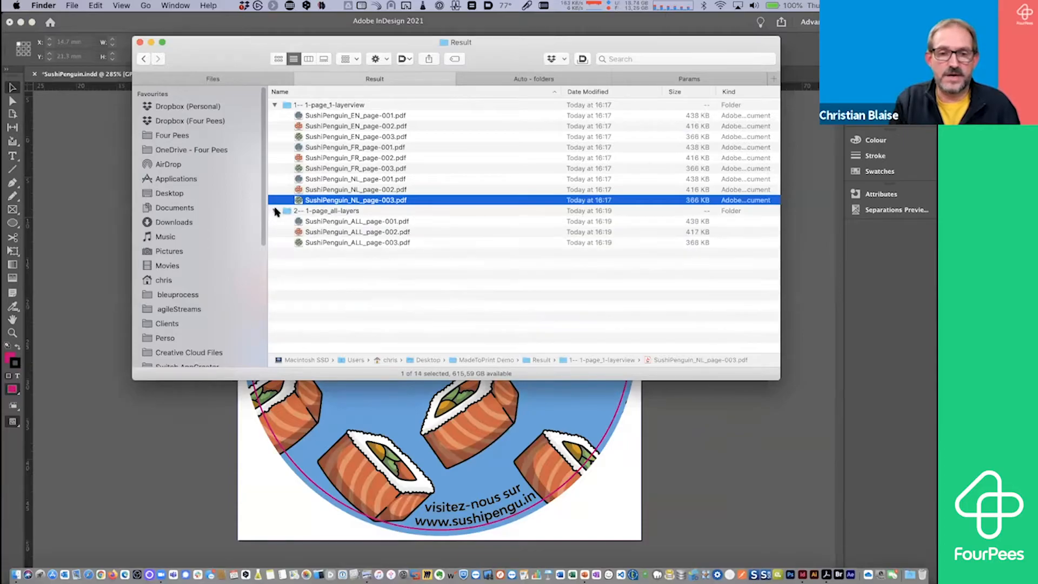
Step: Open SushiPenguin_ALL_page-001.pdf in Acrobat and expand the SushiPenguin.indd layer list
{"action": "double_click", "coordinate": [340, 223]}
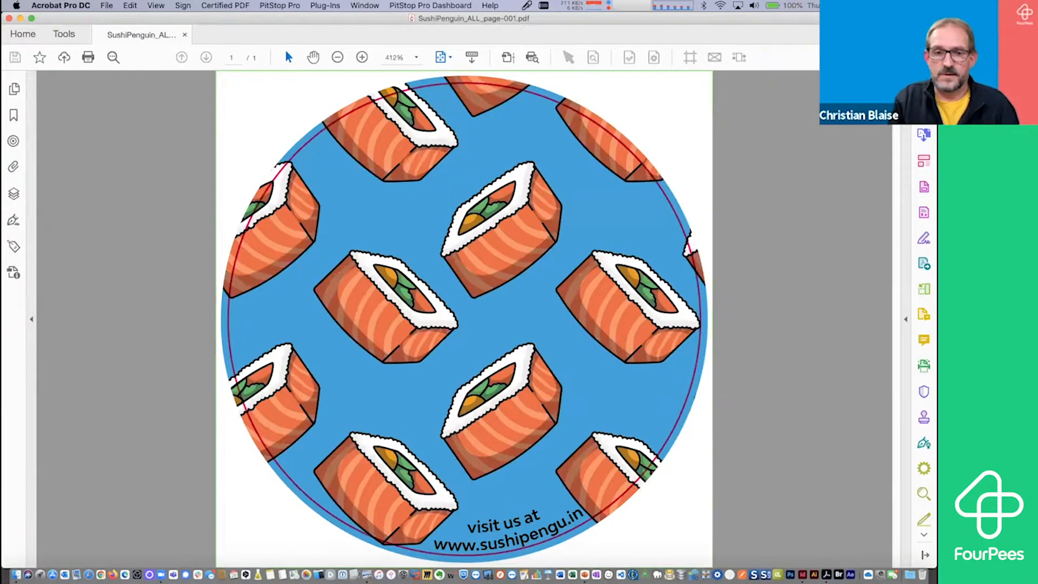
{"action": "left_click", "coordinate": [11, 197]}
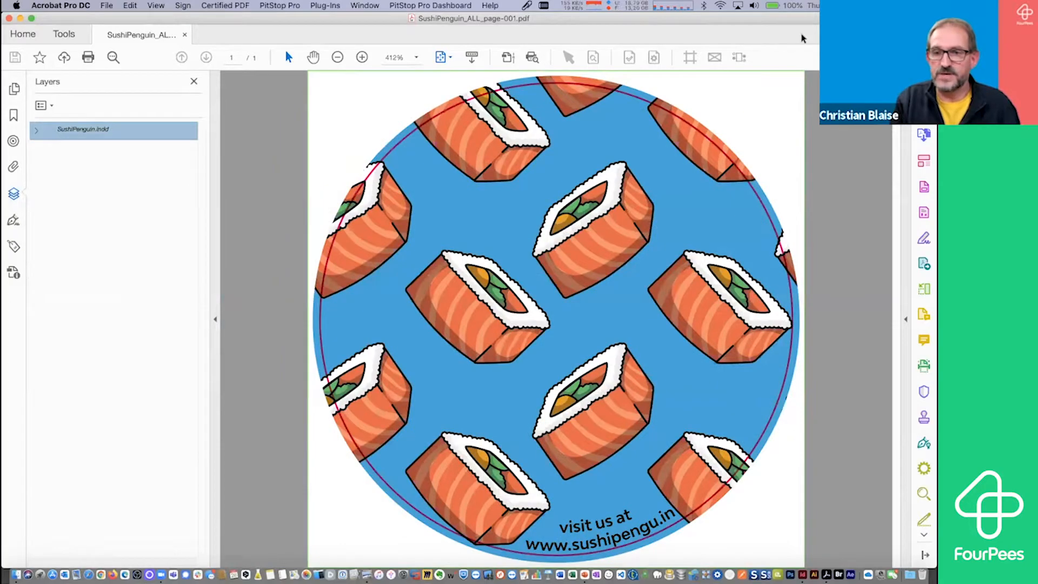
{"action": "left_click", "coordinate": [37, 131]}
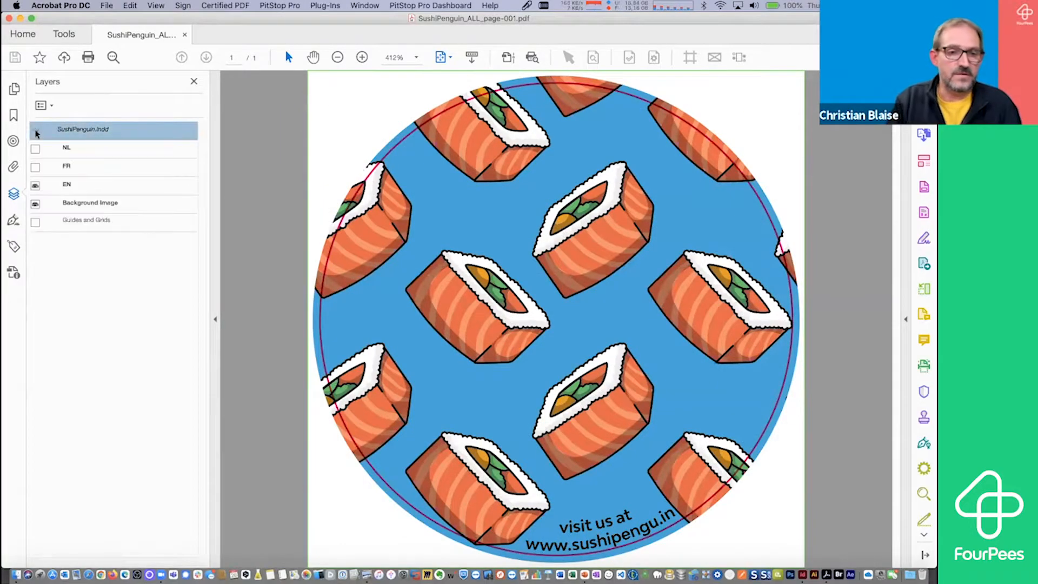
Step: Hide the EN layer and compare the FR and NL layers, leaving only NL shown with the Background Image
{"action": "left_click", "coordinate": [35, 187]}
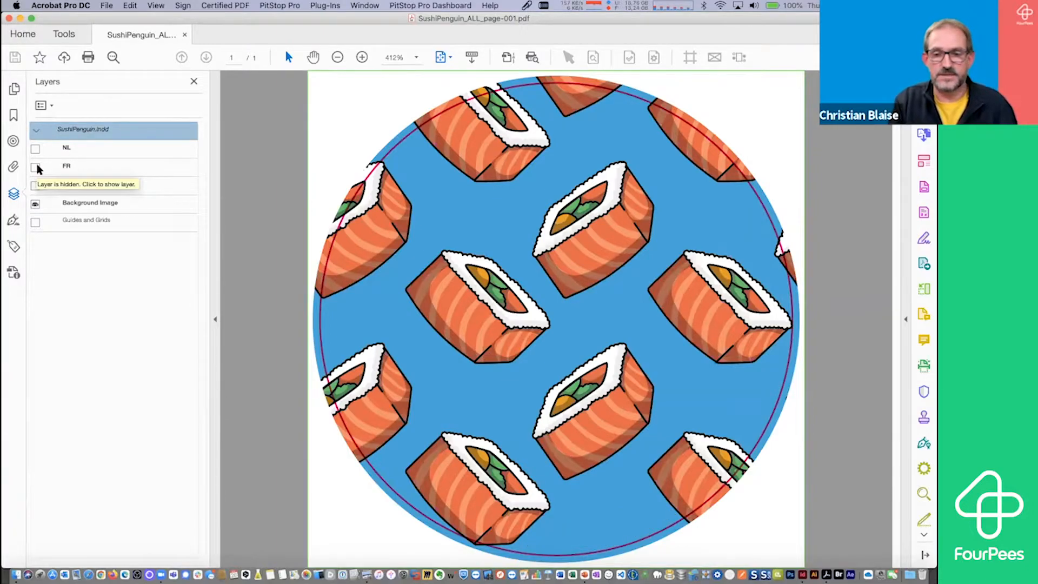
{"action": "left_click", "coordinate": [36, 167]}
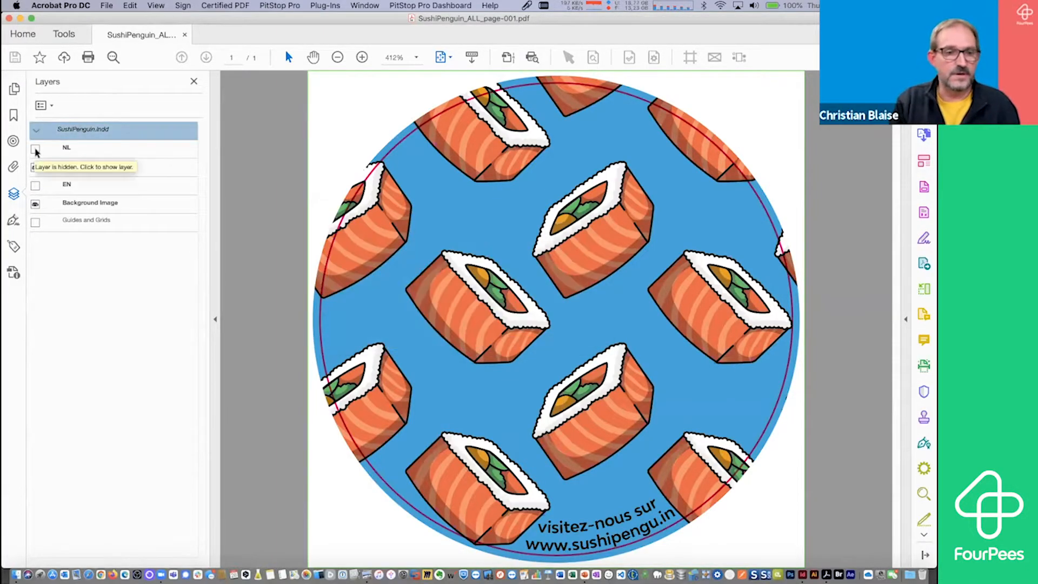
{"action": "left_click", "coordinate": [35, 150]}
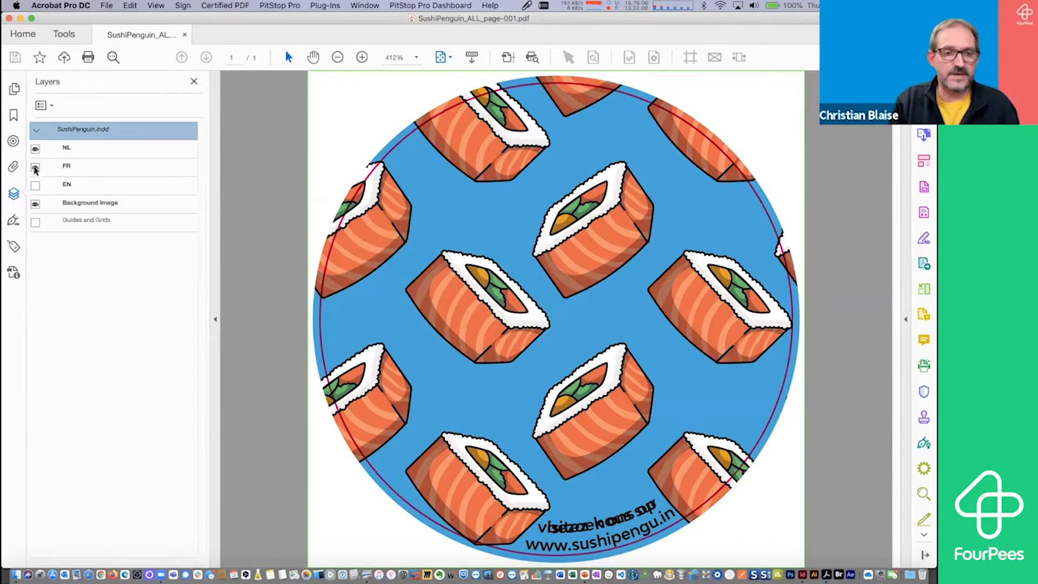
{"action": "left_click", "coordinate": [35, 168]}
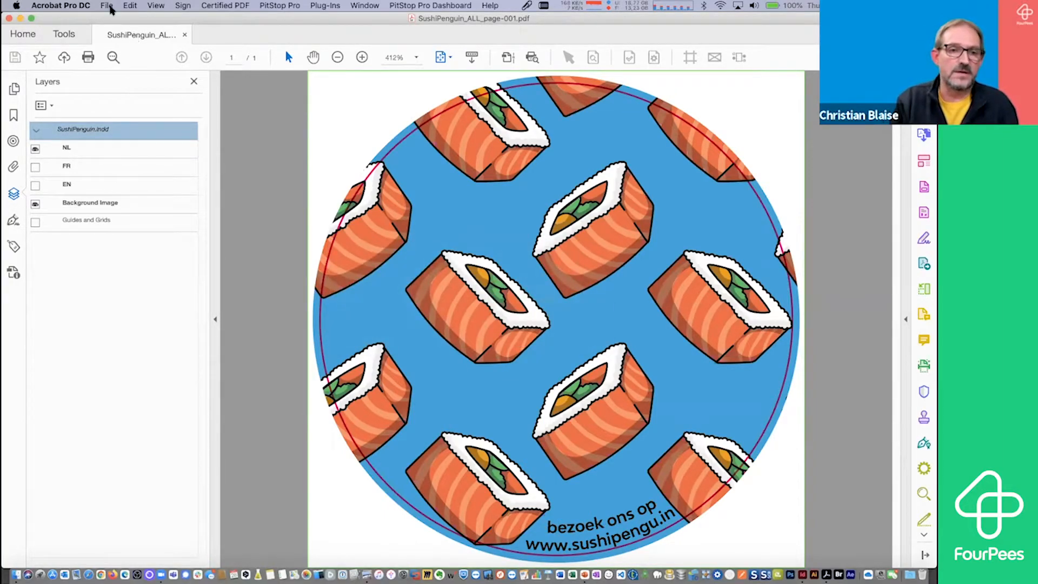
Step: Open the callas pdfToolbox Layer Explorer and apply the saved view setup EN-FR-NL to the PDF
{"action": "left_click", "coordinate": [107, 6]}
{"action": "left_click", "coordinate": [109, 247]}
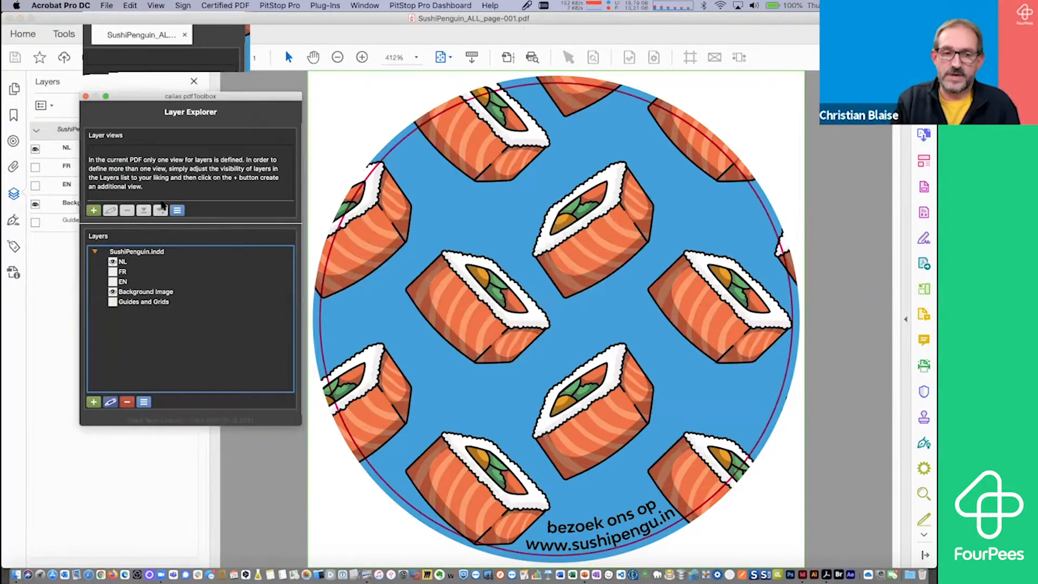
{"action": "left_click", "coordinate": [177, 210]}
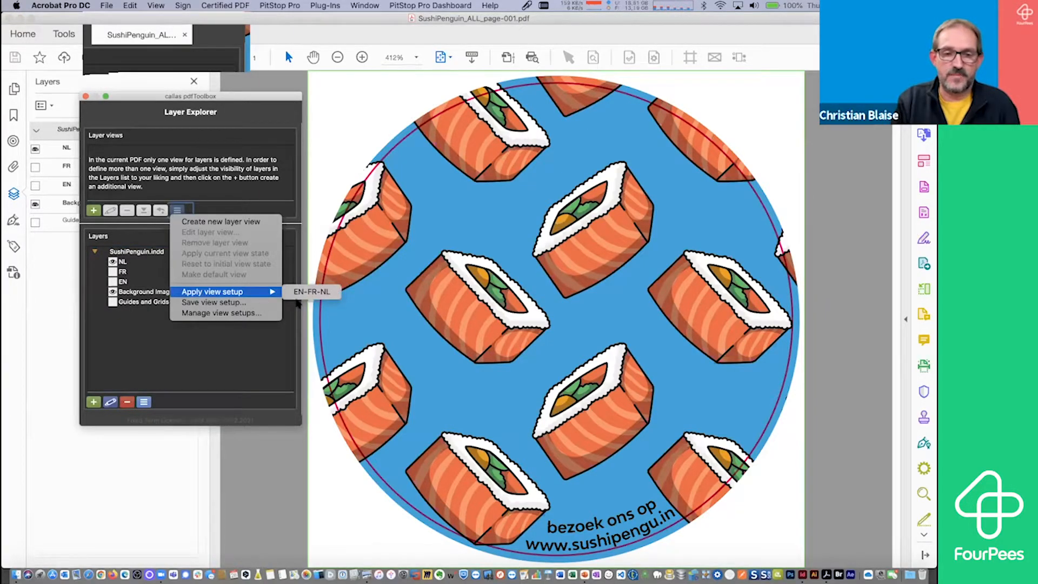
{"action": "left_click", "coordinate": [298, 294]}
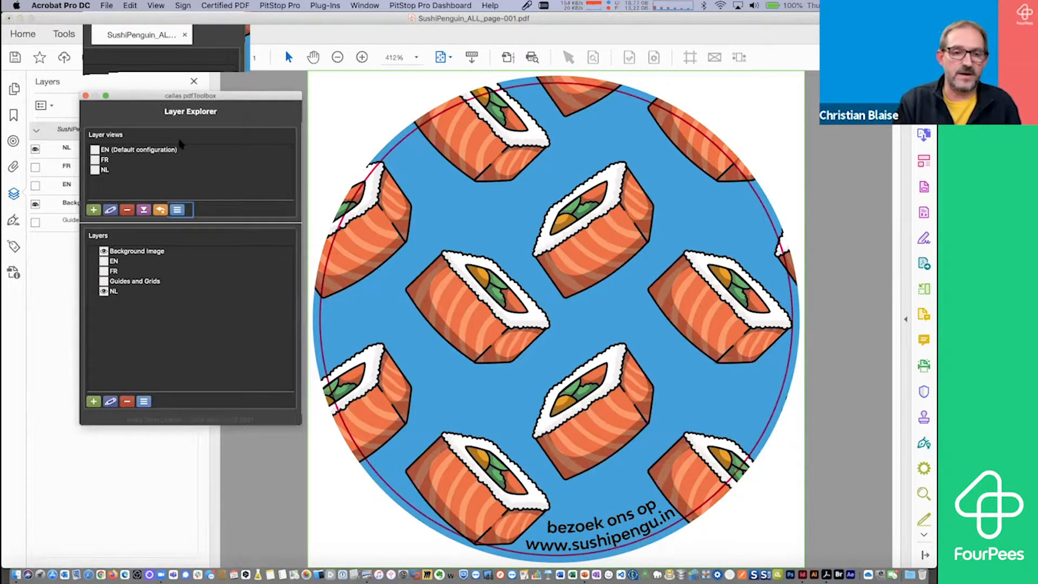
Step: Move the Layer Explorer aside and preview the EN, FR and NL layer views one after another
{"action": "left_click_drag", "start_coordinate": [164, 98], "coordinate": [181, 143]}
{"action": "left_click", "coordinate": [112, 195]}
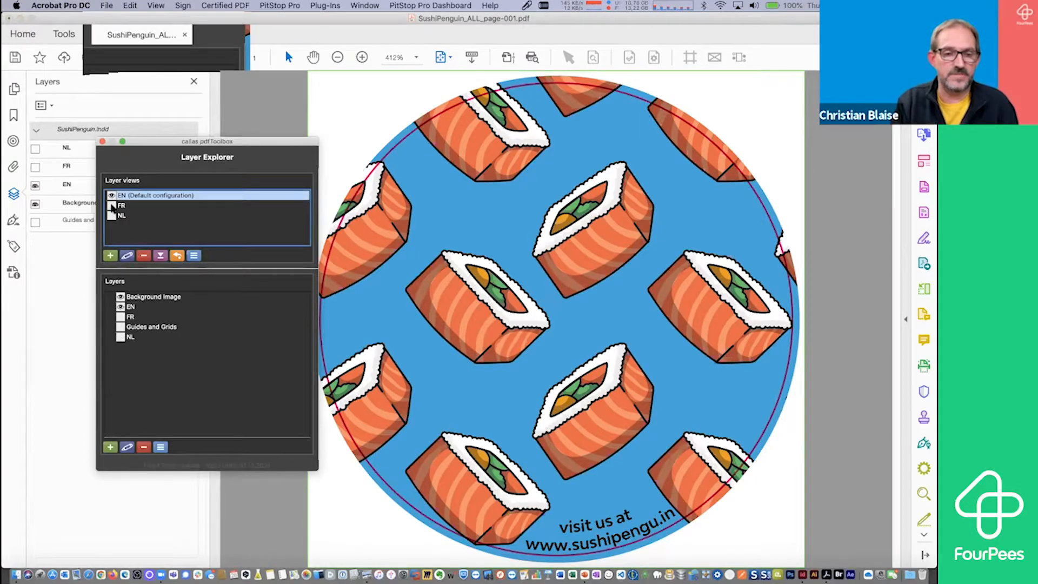
{"action": "left_click", "coordinate": [112, 206]}
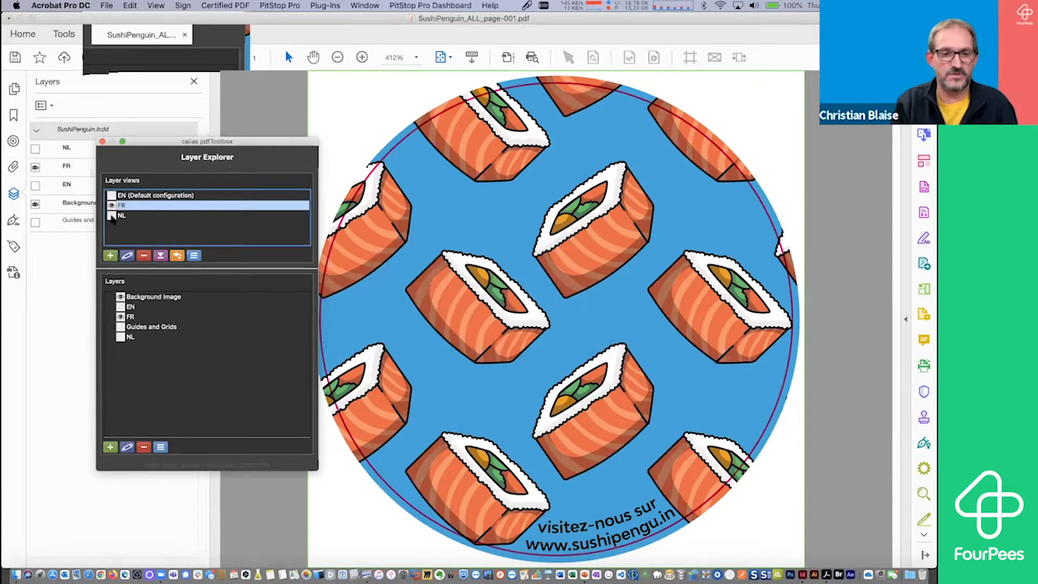
{"action": "left_click", "coordinate": [112, 215]}
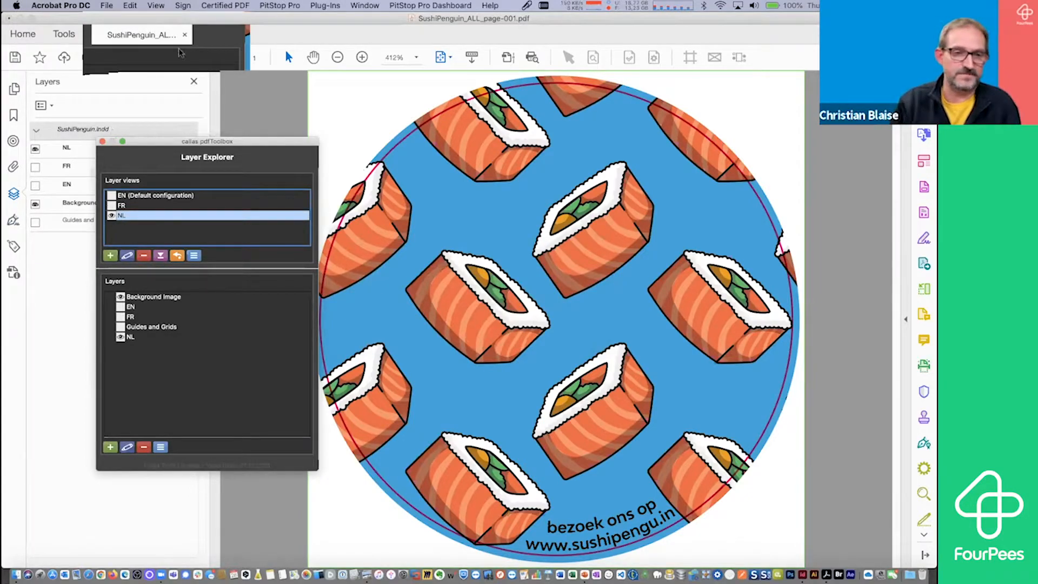
Step: Close SushiPenguin_ALL_page-001.pdf without saving the changes
{"action": "left_click", "coordinate": [124, 126]}
{"action": "key", "text": "super+w"}
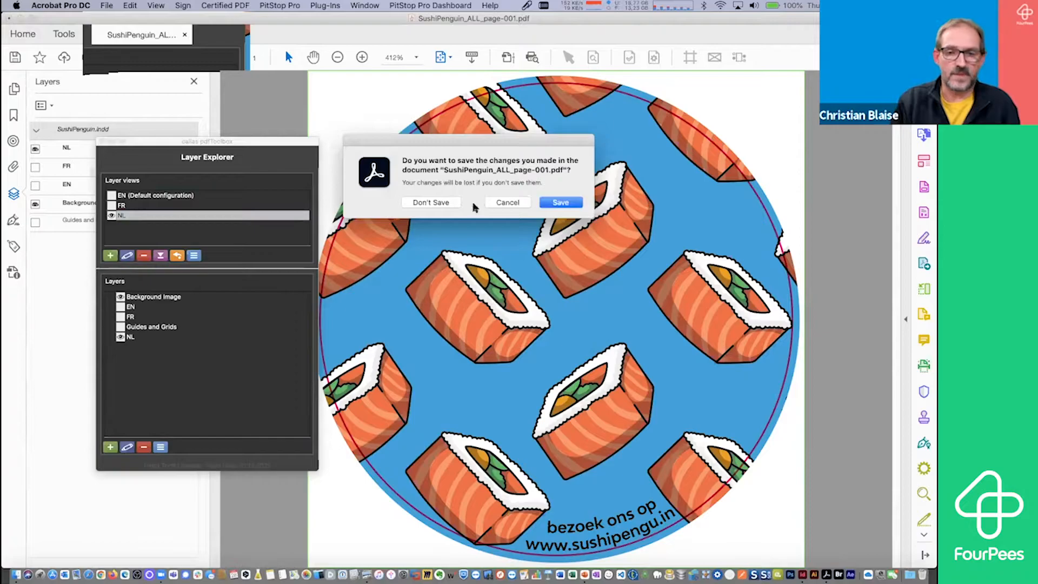
{"action": "left_click", "coordinate": [447, 203]}
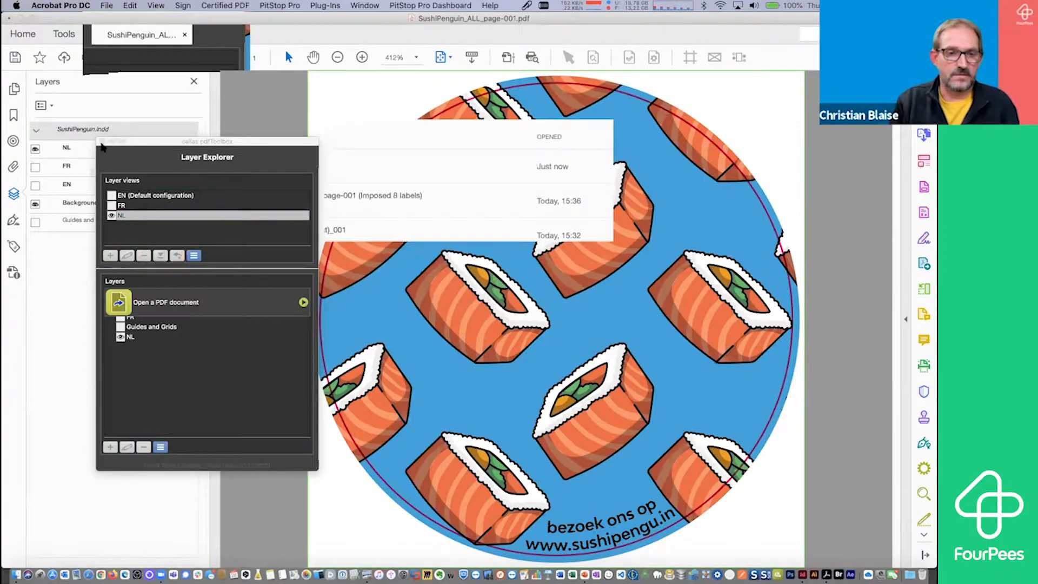
Step: Return to InDesign and open the MadeToPrint job "3. 1 doc per layerview (all pages)" for editing
{"action": "key", "text": "super+Tab"}
{"action": "key", "text": "super+Tab"}
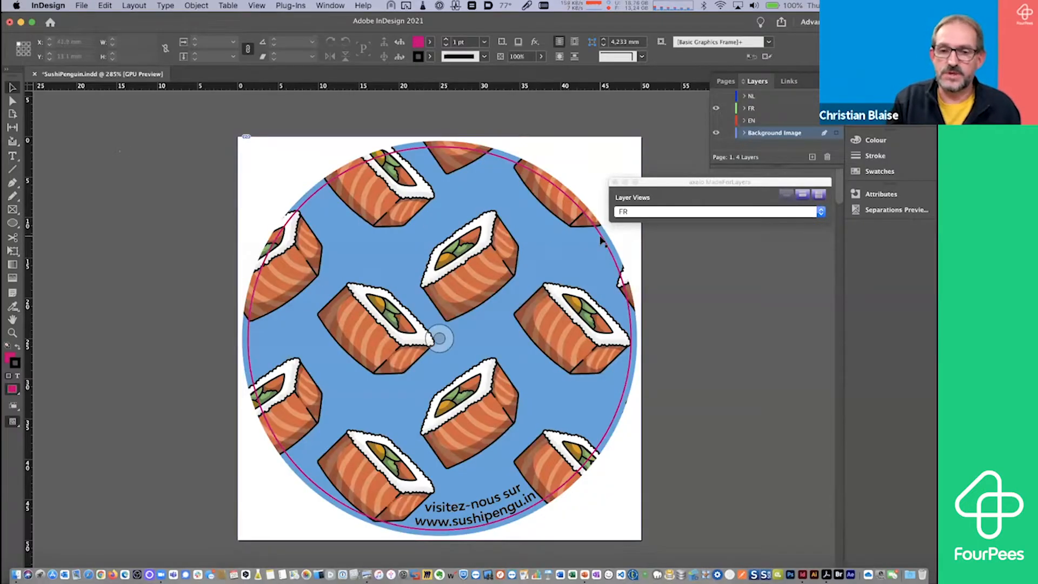
{"action": "left_click", "coordinate": [81, 5]}
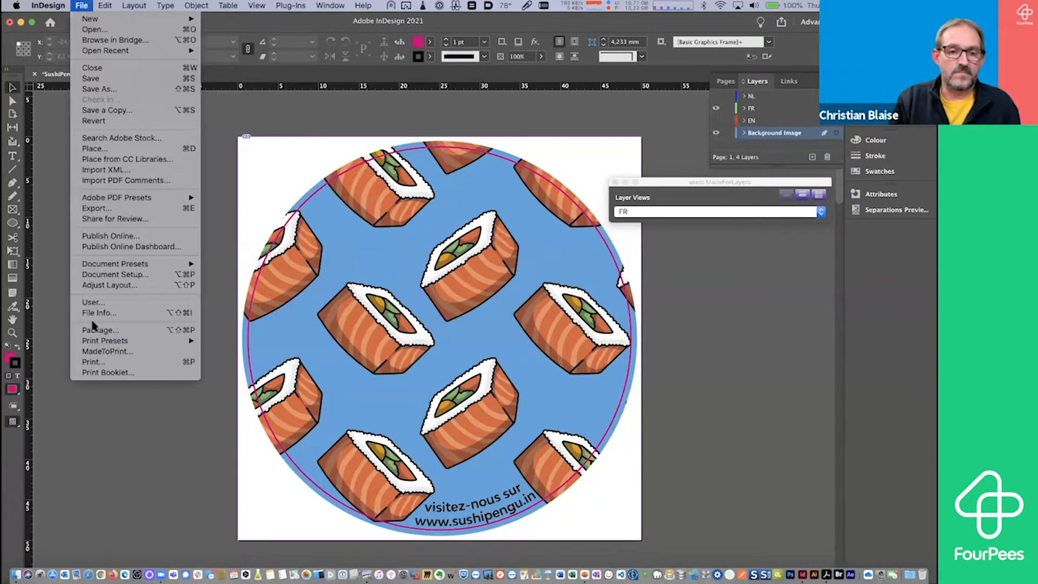
{"action": "left_click", "coordinate": [107, 352]}
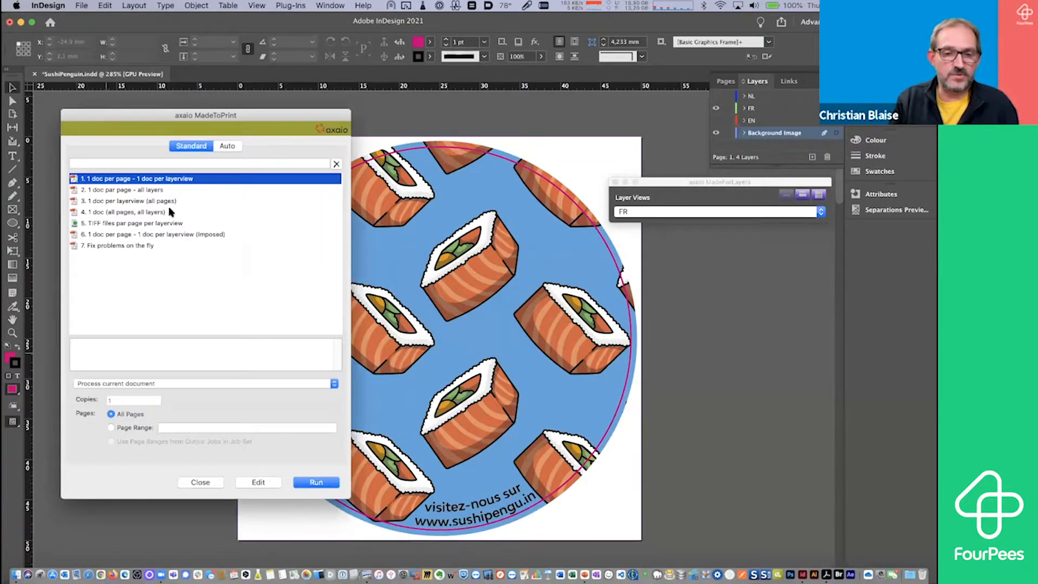
{"action": "left_click", "coordinate": [260, 481]}
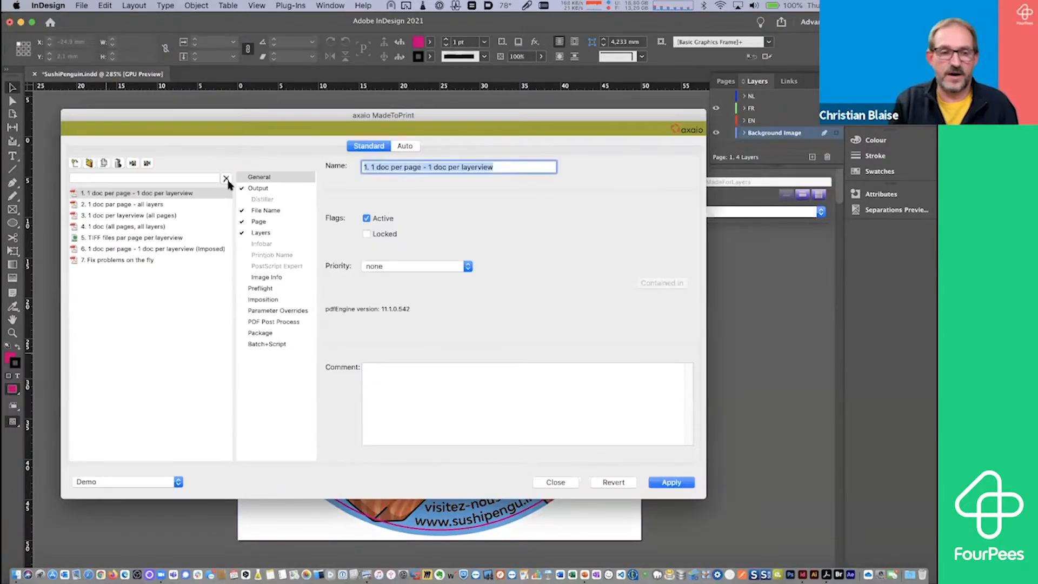
{"action": "left_click", "coordinate": [165, 217]}
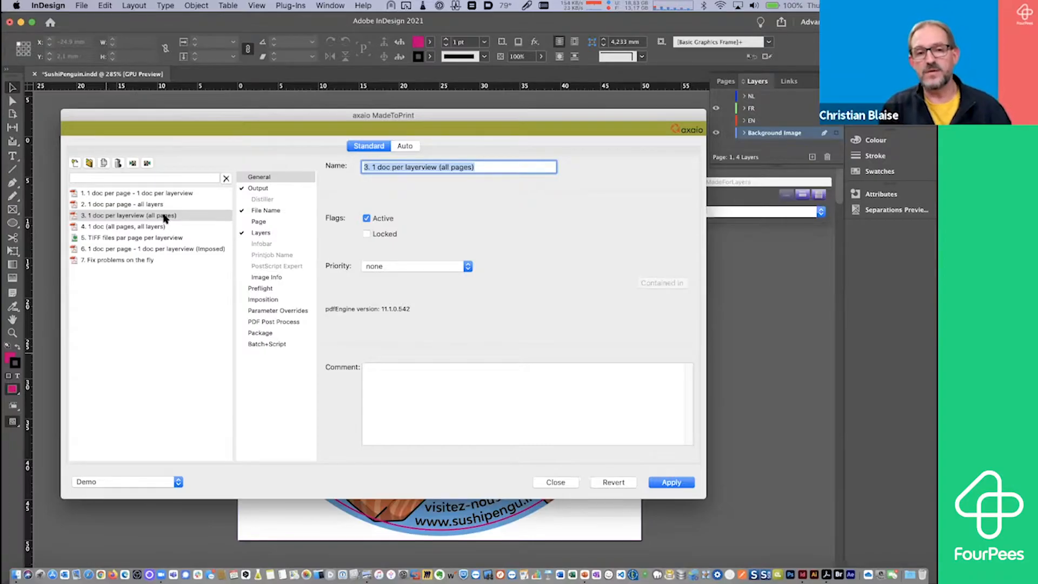
Step: Examine the layer-view job's Output, File Name and Layers settings, and close the job editor without changes
{"action": "left_click", "coordinate": [278, 189]}
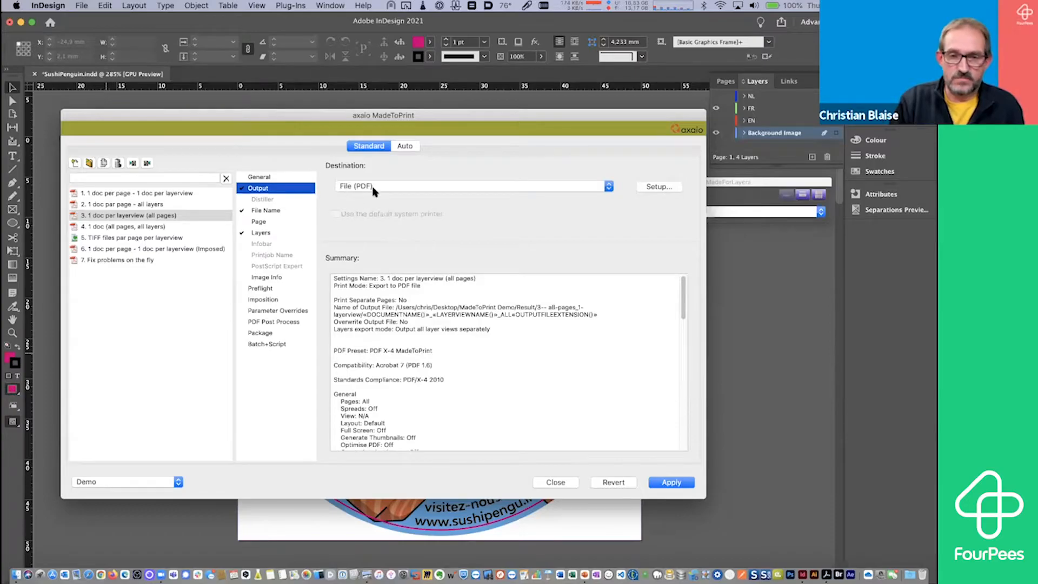
{"action": "left_click", "coordinate": [272, 213]}
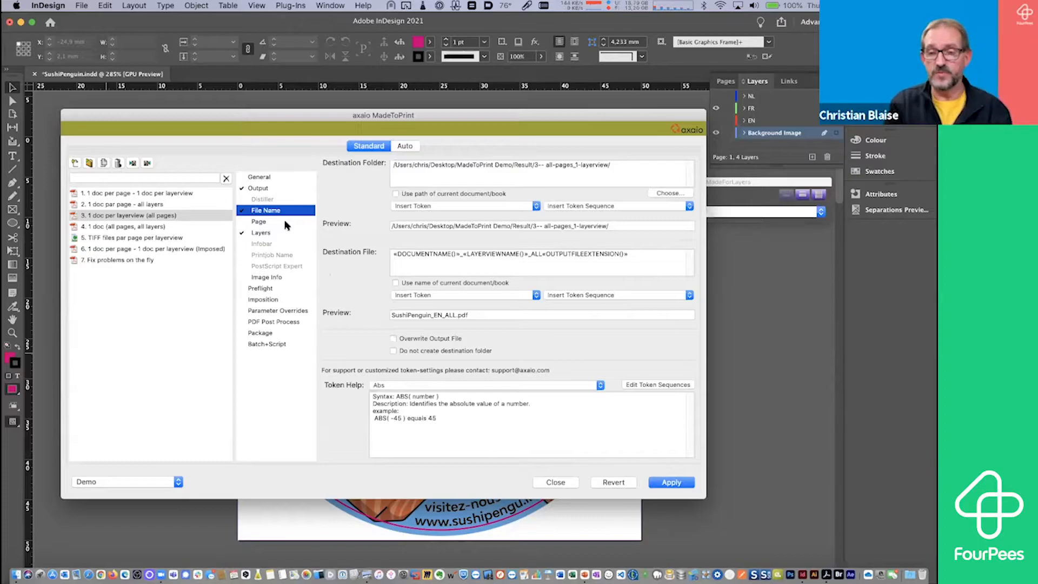
{"action": "left_click", "coordinate": [275, 233]}
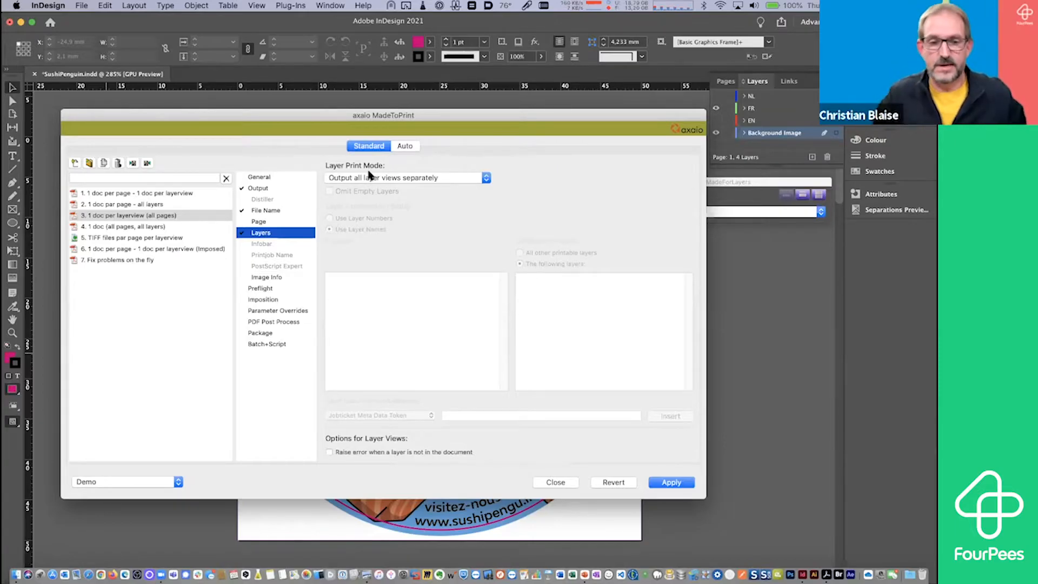
{"action": "left_click", "coordinate": [556, 483]}
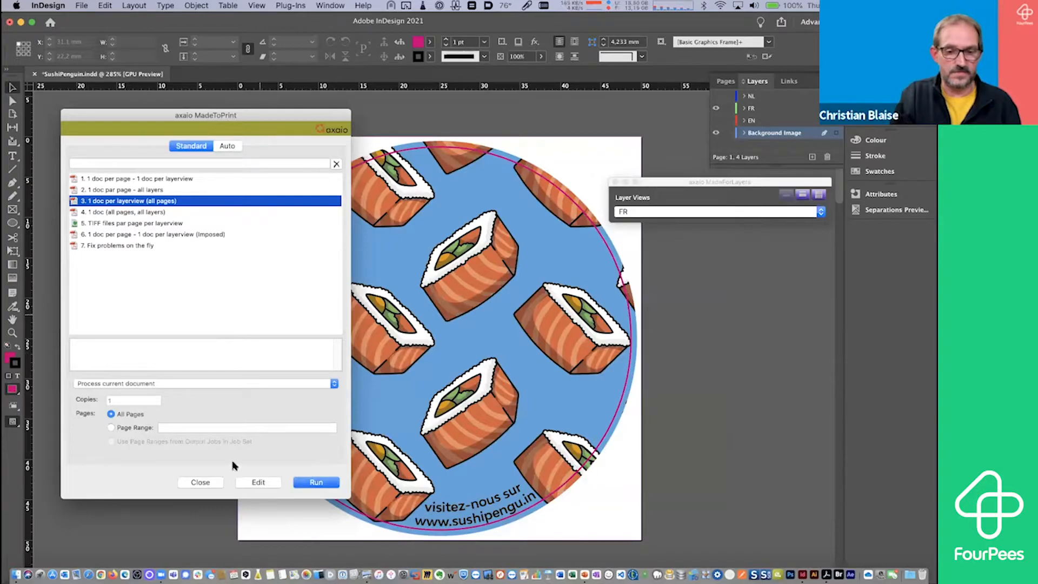
Step: Run the job "3. 1 doc per layerview (all pages)" and expand only its "3-- all-pages_1-layerview" output folder in Finder
{"action": "left_click", "coordinate": [307, 484]}
{"action": "key", "text": "super+Tab"}
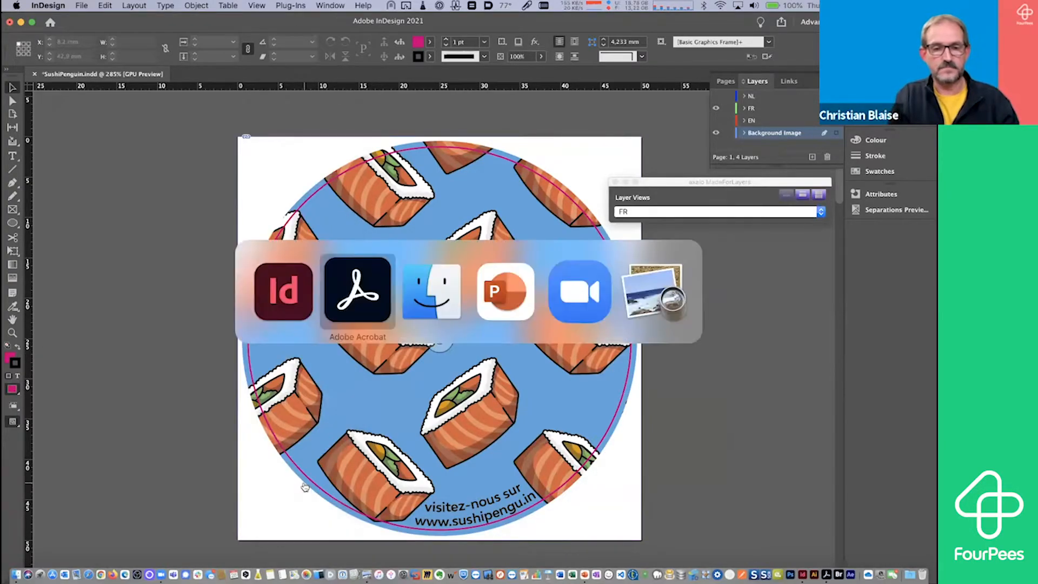
{"action": "key", "text": "super+Tab"}
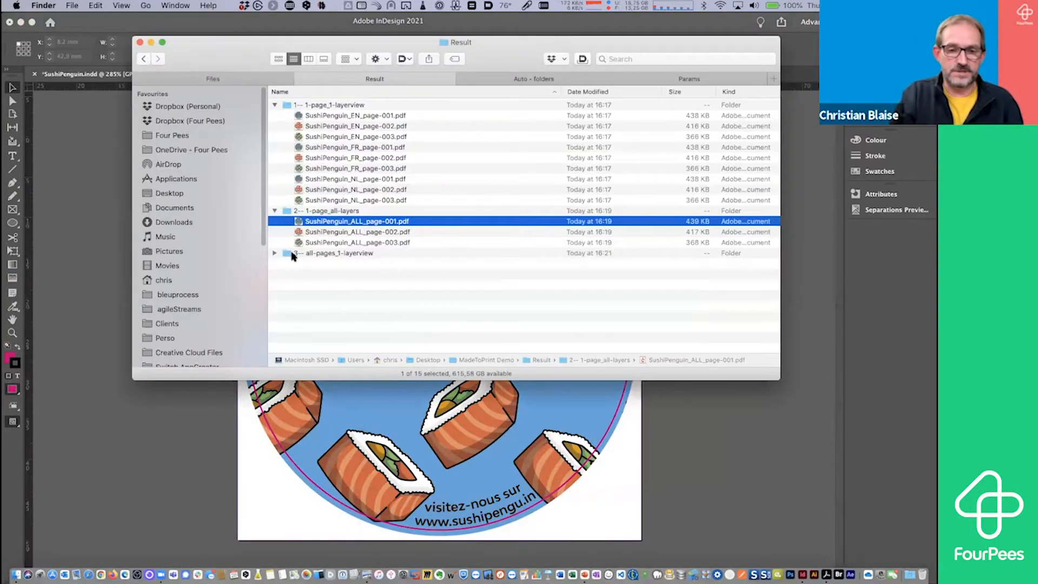
{"action": "left_click", "coordinate": [275, 104]}
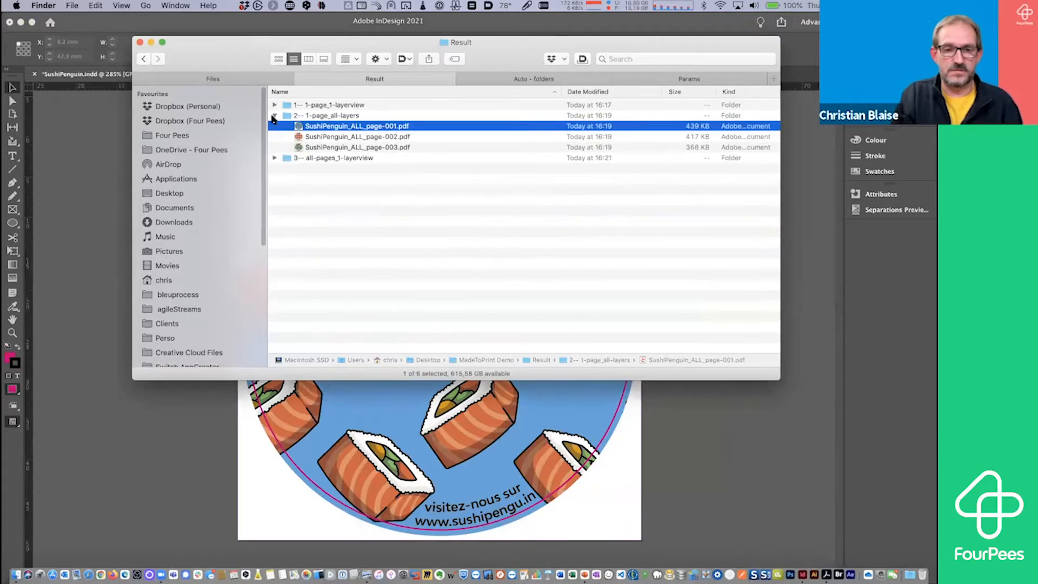
{"action": "left_click", "coordinate": [274, 115]}
{"action": "left_click", "coordinate": [274, 125]}
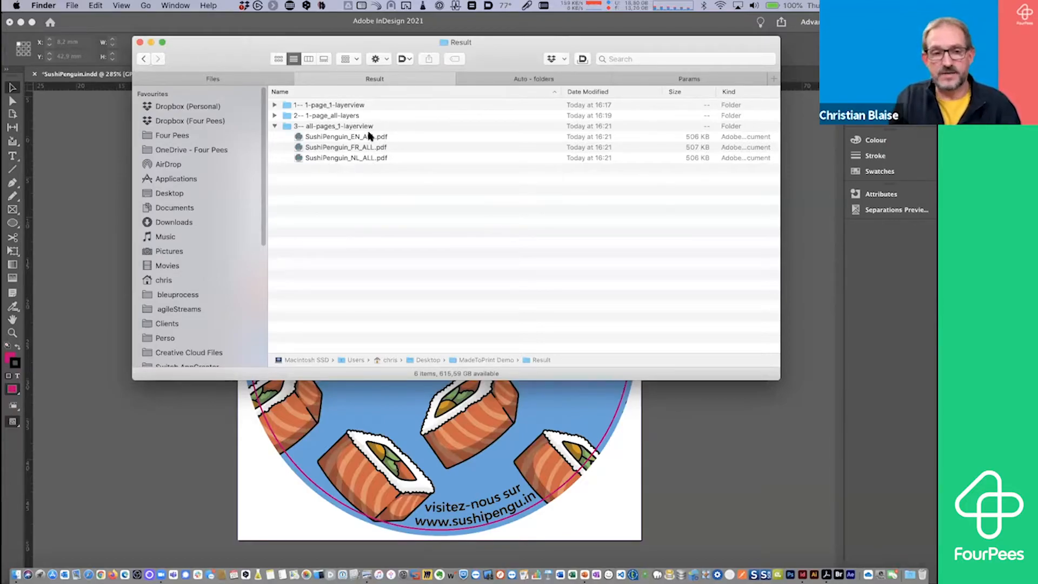
Step: Preview the EN, FR and NL versions of the all-pages SushiPenguin PDF, and collapse their output folder
{"action": "left_click", "coordinate": [356, 137]}
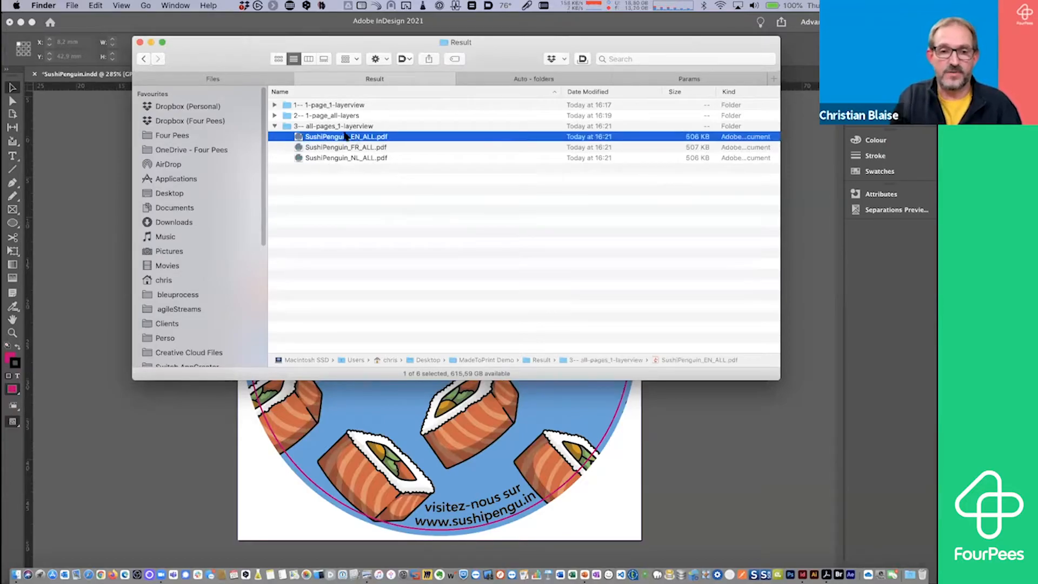
{"action": "key", "text": "space"}
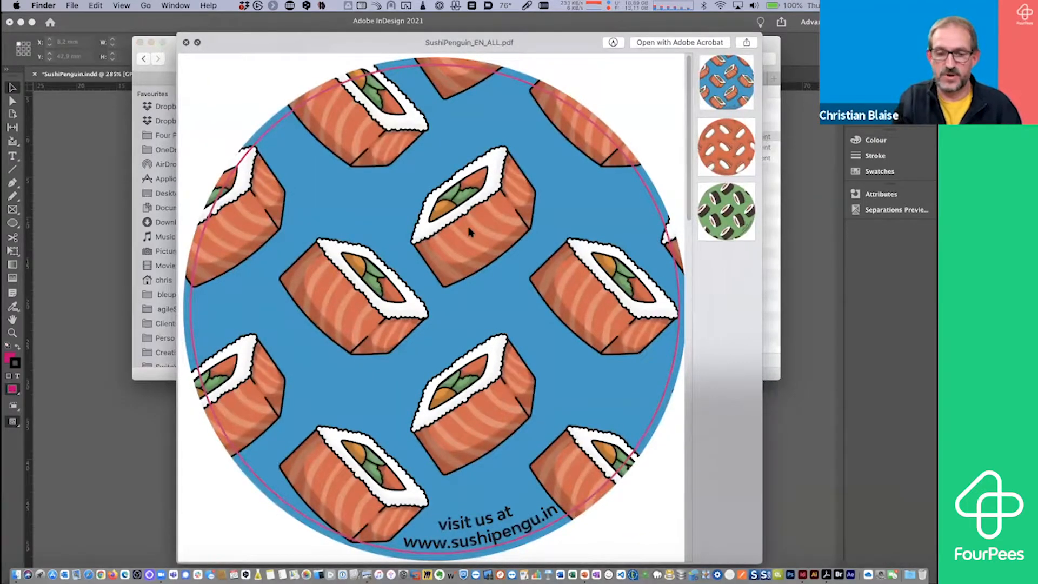
{"action": "key", "text": "Down"}
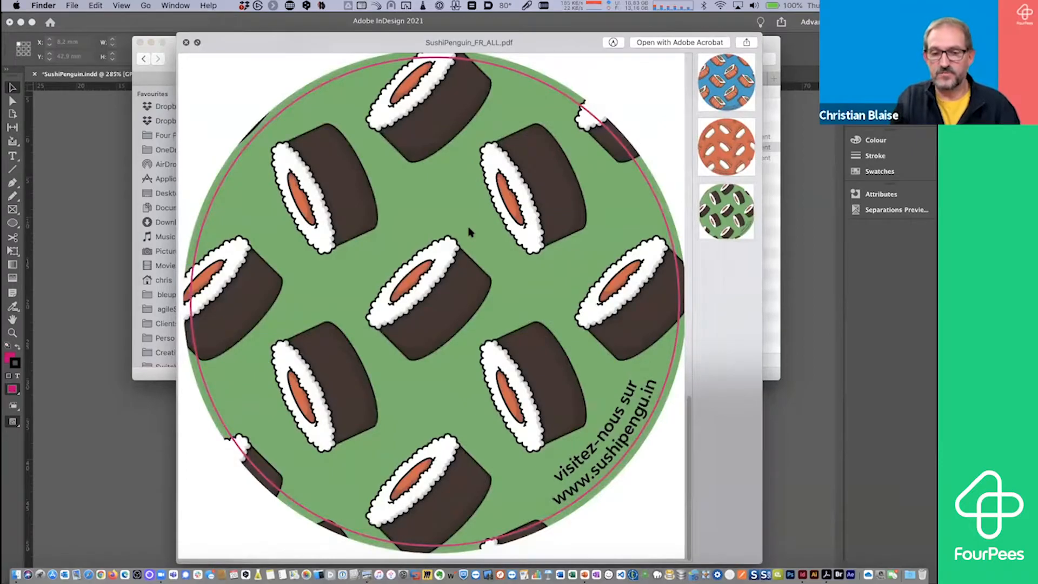
{"action": "key", "text": "Down"}
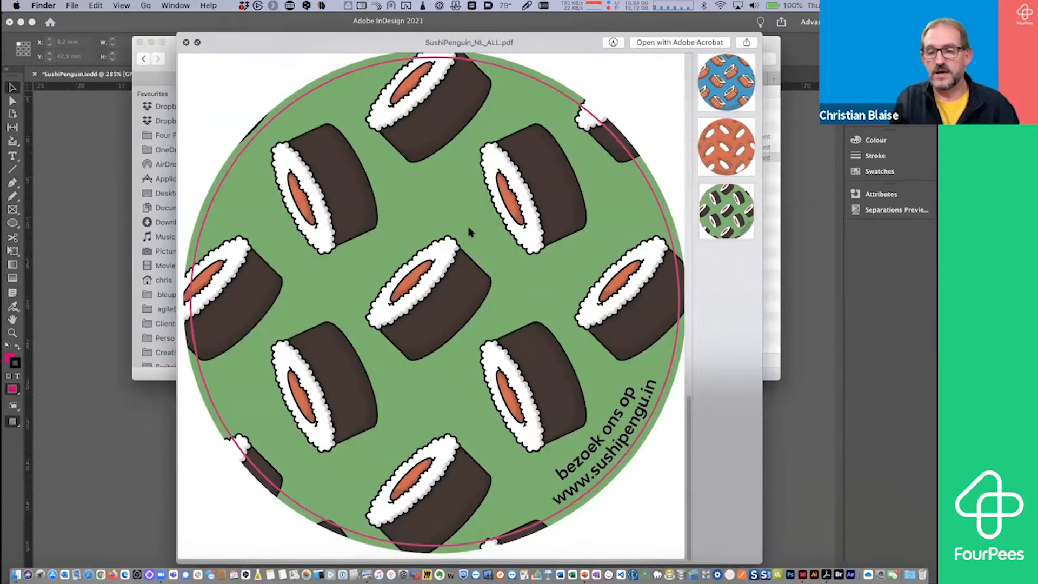
{"action": "key", "text": "space"}
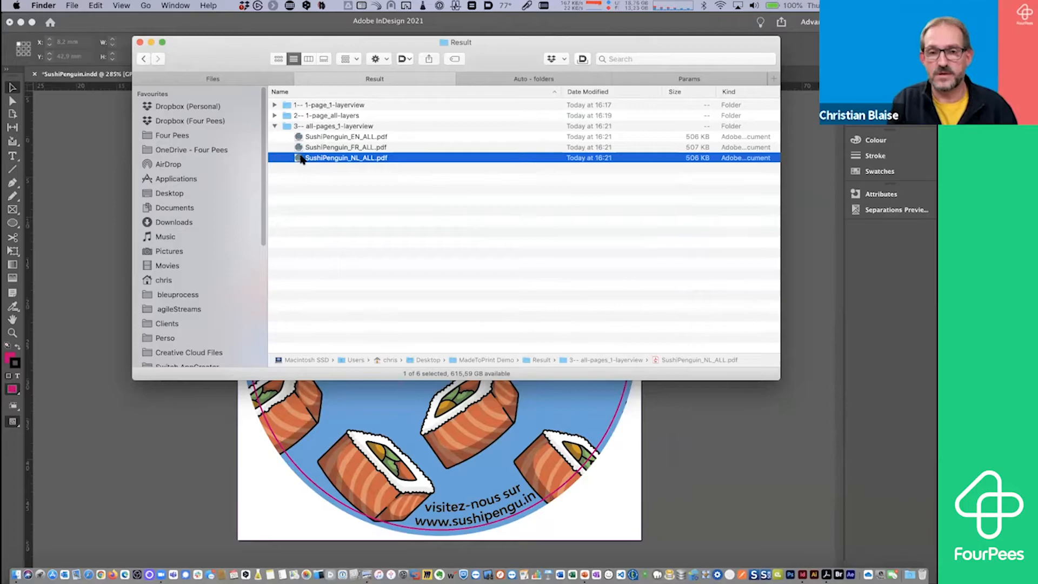
{"action": "left_click", "coordinate": [275, 126]}
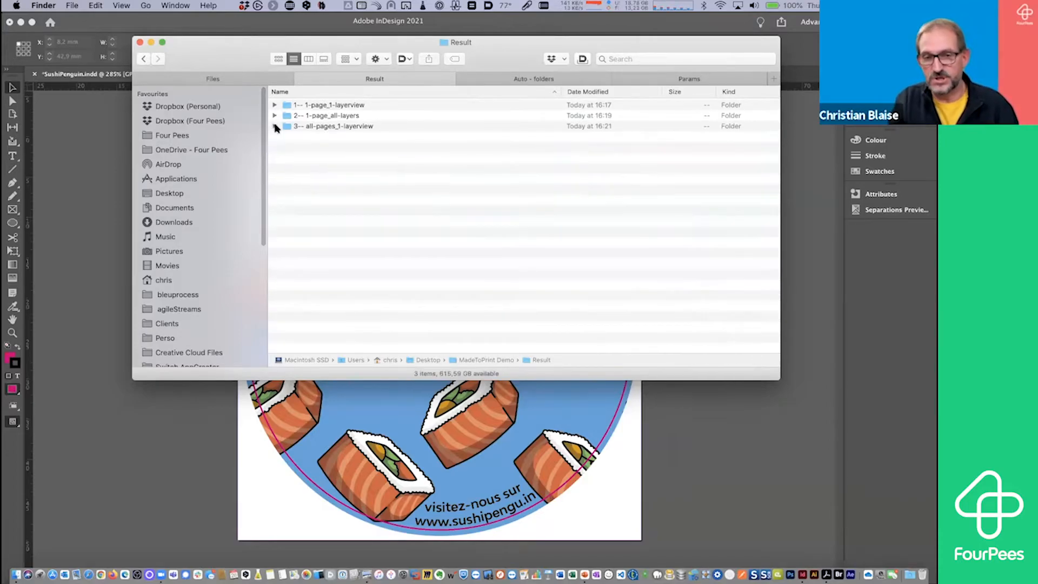
Step: Return to InDesign and run the MadeToPrint job "4. 1 doc (all pages, all layers)" on the current document
{"action": "left_click", "coordinate": [68, 174]}
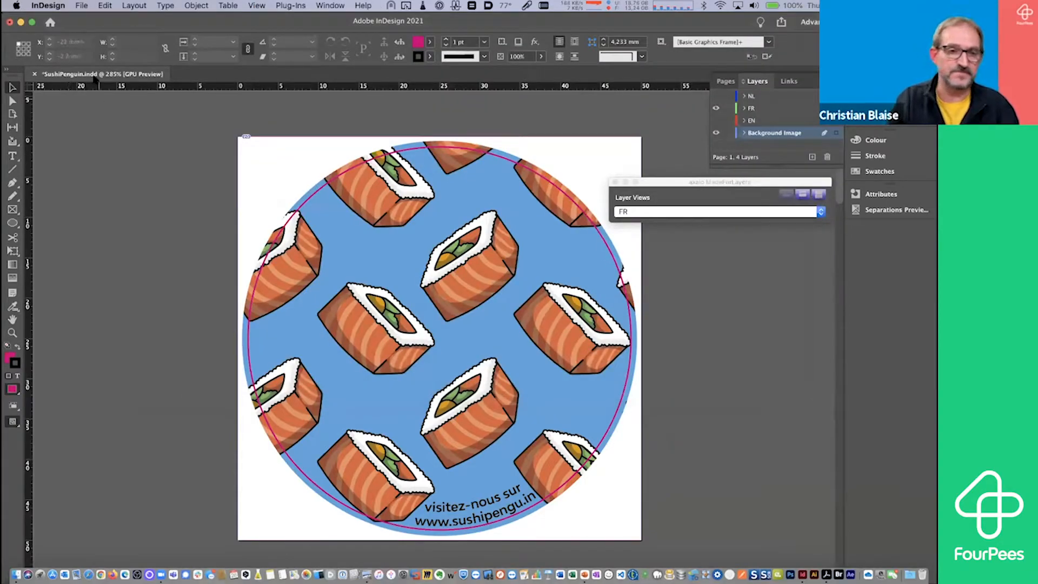
{"action": "left_click", "coordinate": [82, 7]}
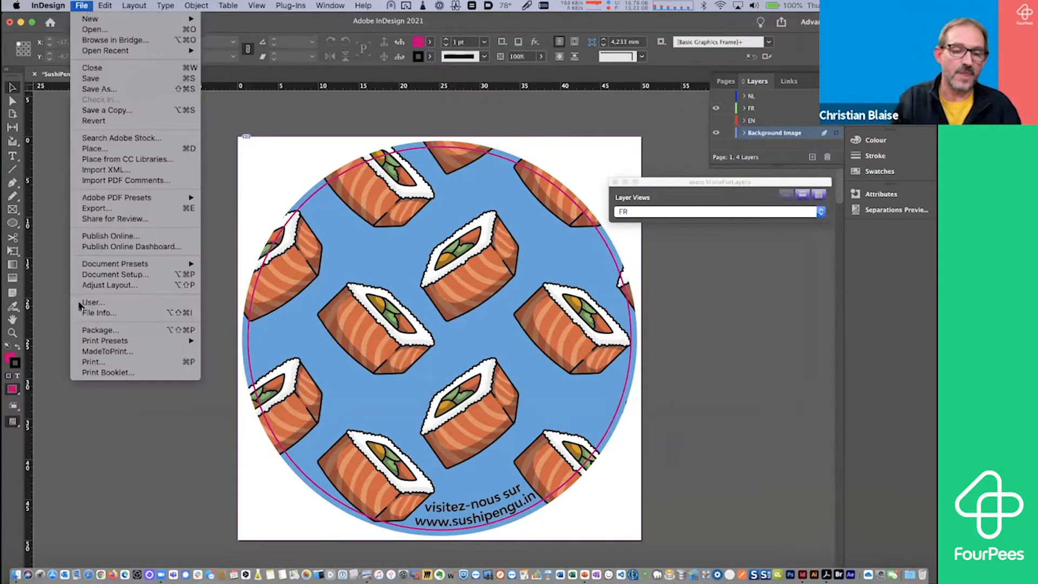
{"action": "left_click", "coordinate": [88, 353]}
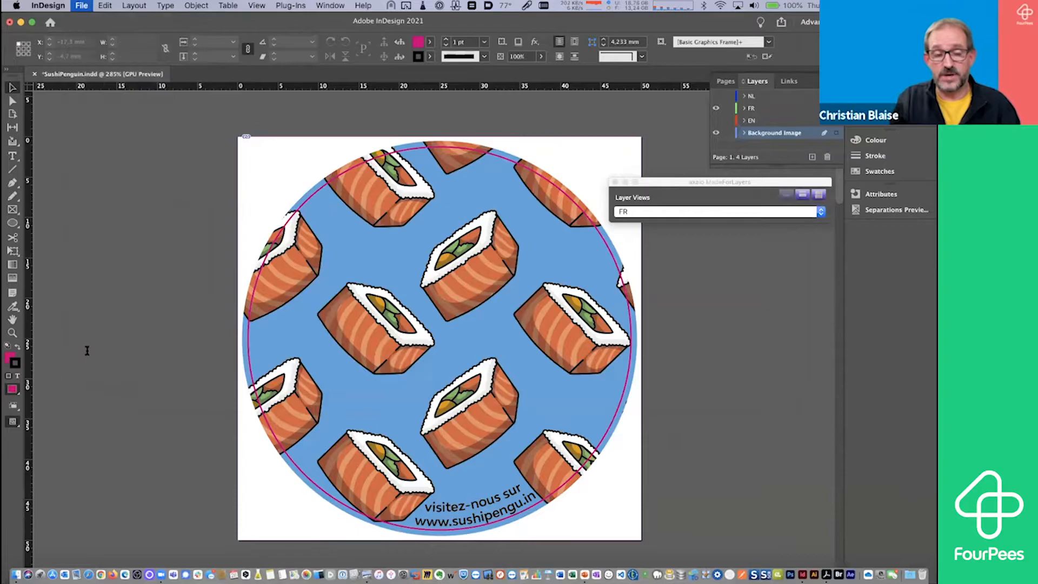
{"action": "left_click", "coordinate": [144, 212]}
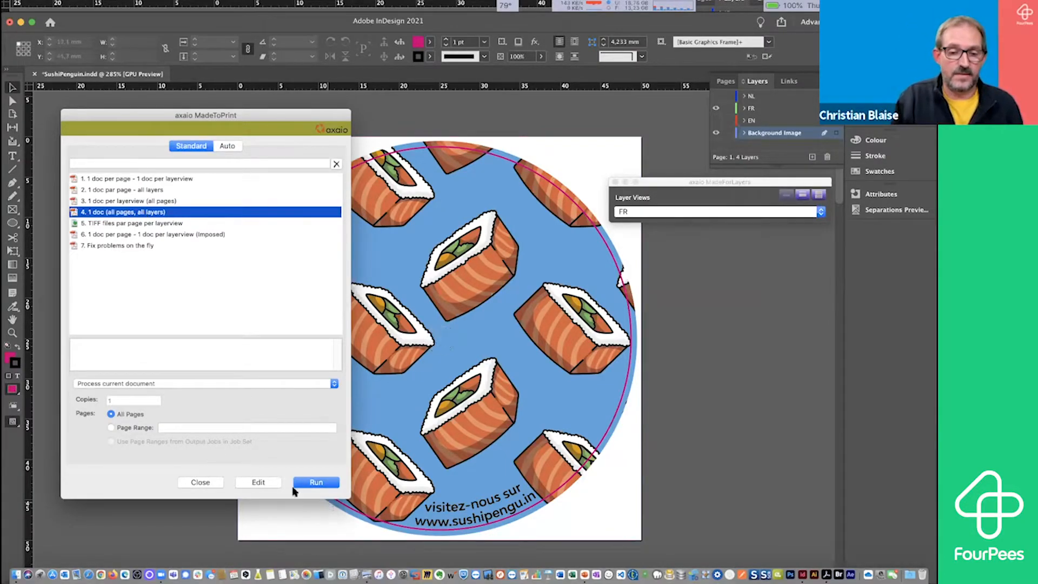
{"action": "left_click", "coordinate": [315, 484]}
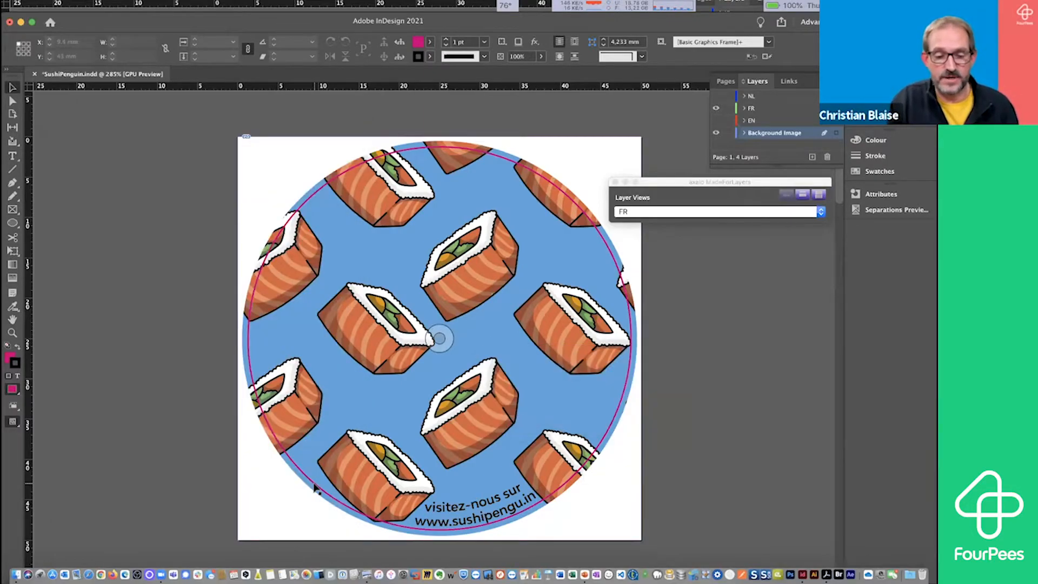
Step: Open SushiPenguin_ALL.pdf from the "4-- all-pages_all-layers" result folder in Acrobat and page through to page 3 and back to page 1
{"action": "key", "text": "super+Tab"}
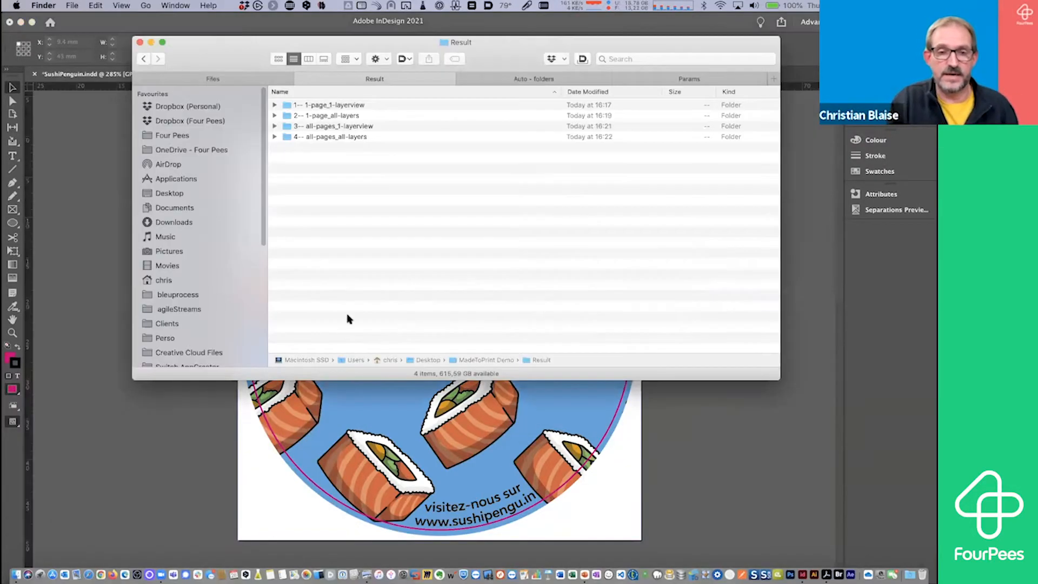
{"action": "left_click", "coordinate": [275, 137]}
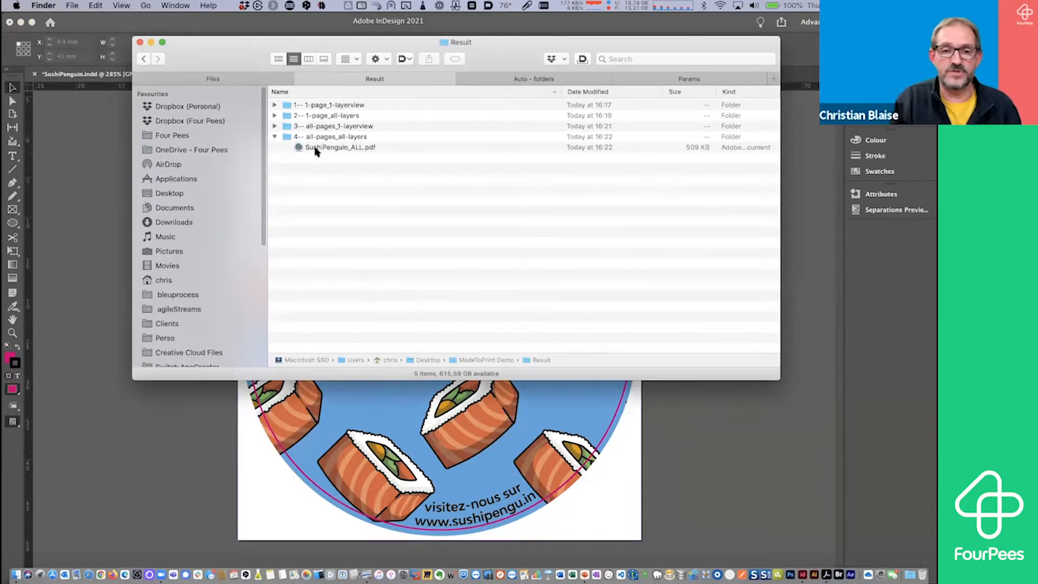
{"action": "double_click", "coordinate": [318, 147]}
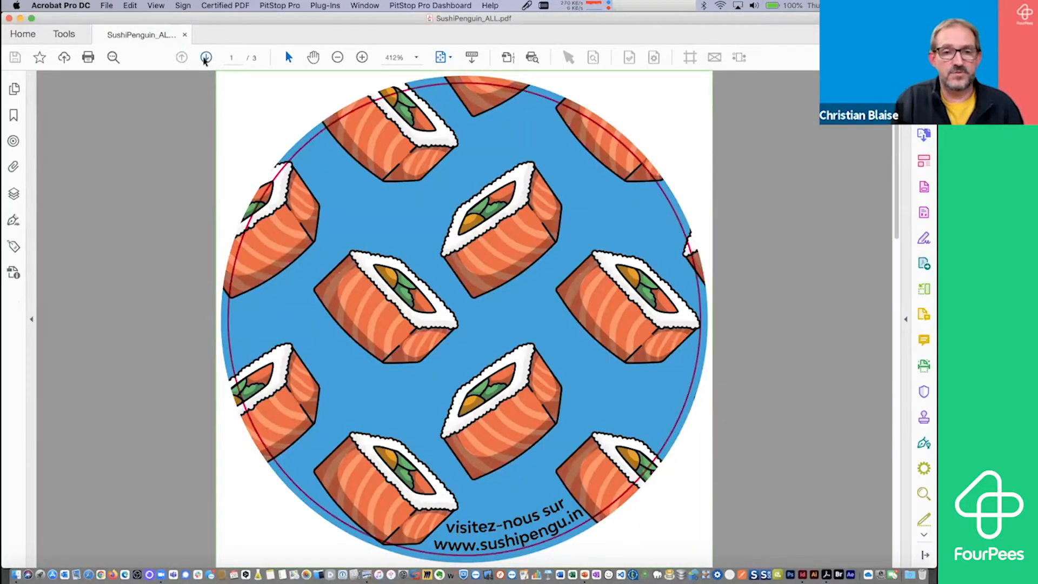
{"action": "left_click", "coordinate": [205, 58]}
{"action": "left_click", "coordinate": [206, 58]}
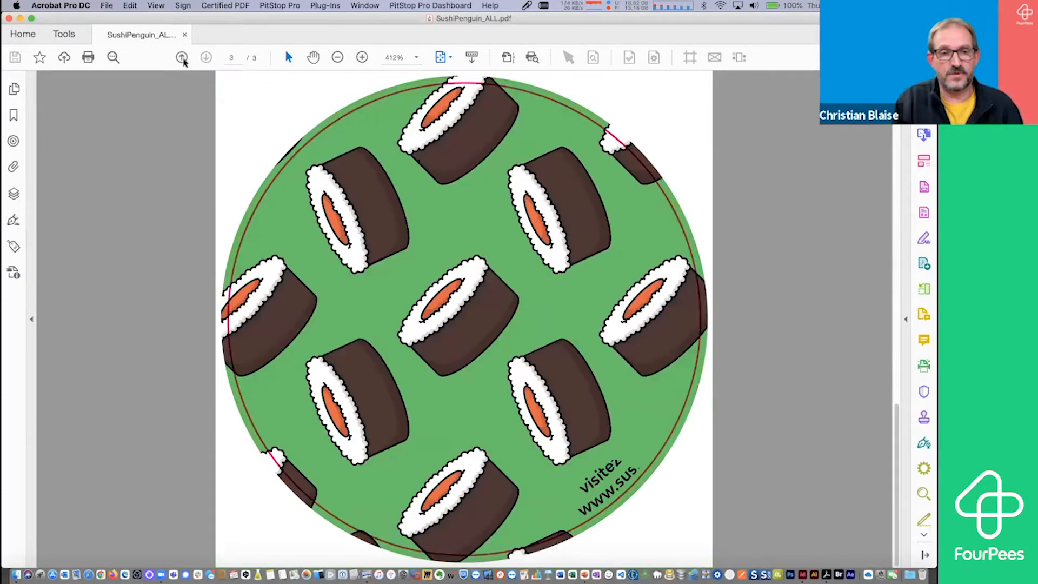
{"action": "left_click", "coordinate": [182, 57]}
{"action": "left_click", "coordinate": [181, 57]}
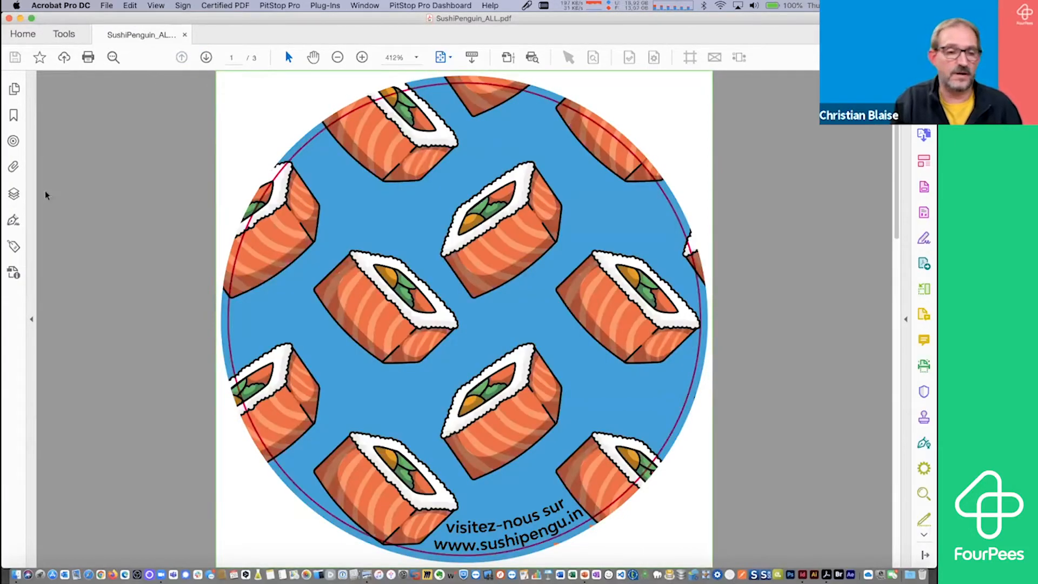
Step: Show the PDF's layers, open the pdfToolbox Layer Explorer and apply the view setup "EN-FR-NL"
{"action": "left_click", "coordinate": [13, 193]}
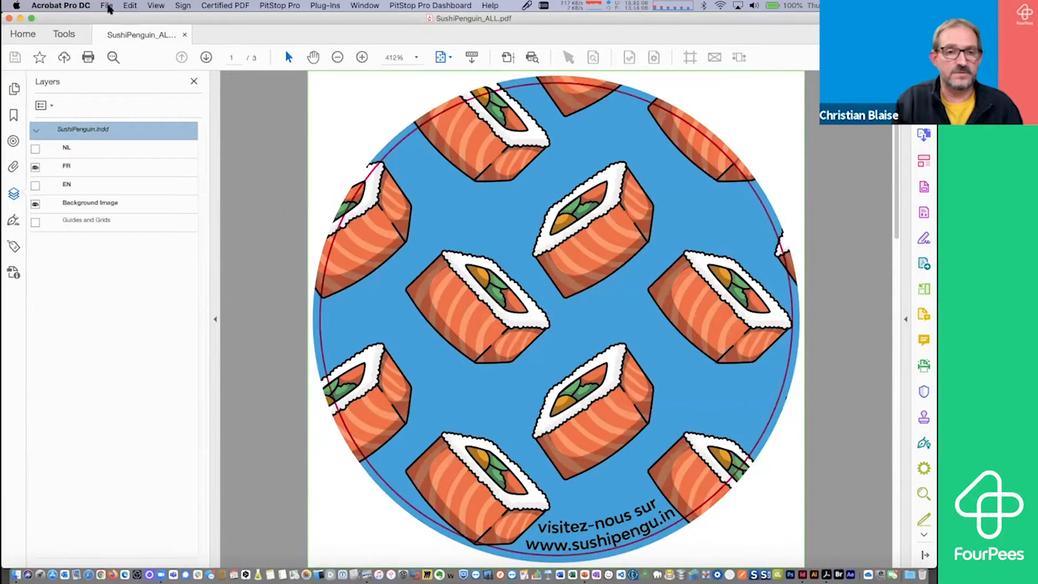
{"action": "left_click", "coordinate": [107, 6]}
{"action": "left_click", "coordinate": [120, 247]}
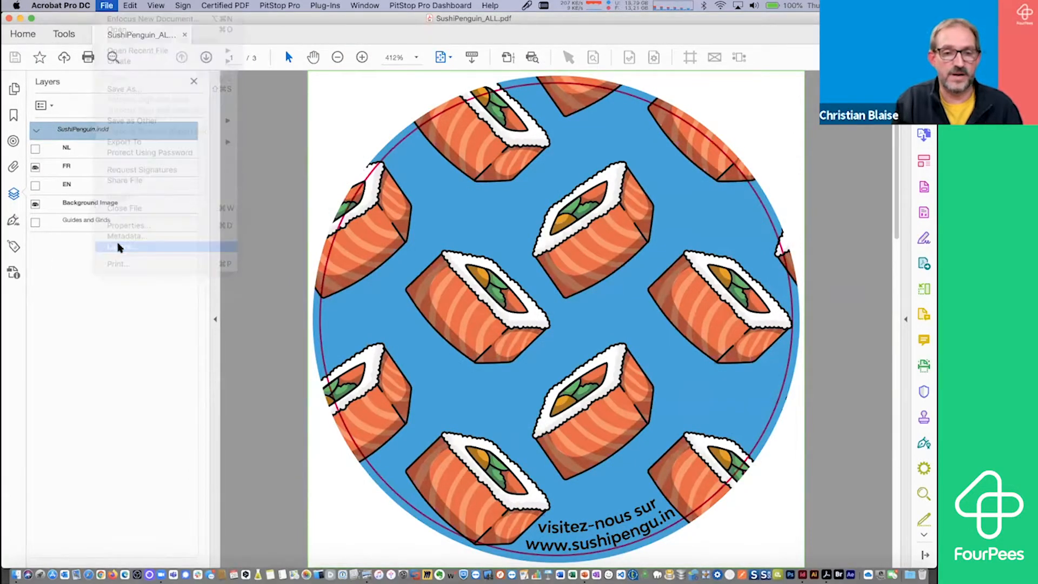
{"action": "left_click", "coordinate": [194, 256]}
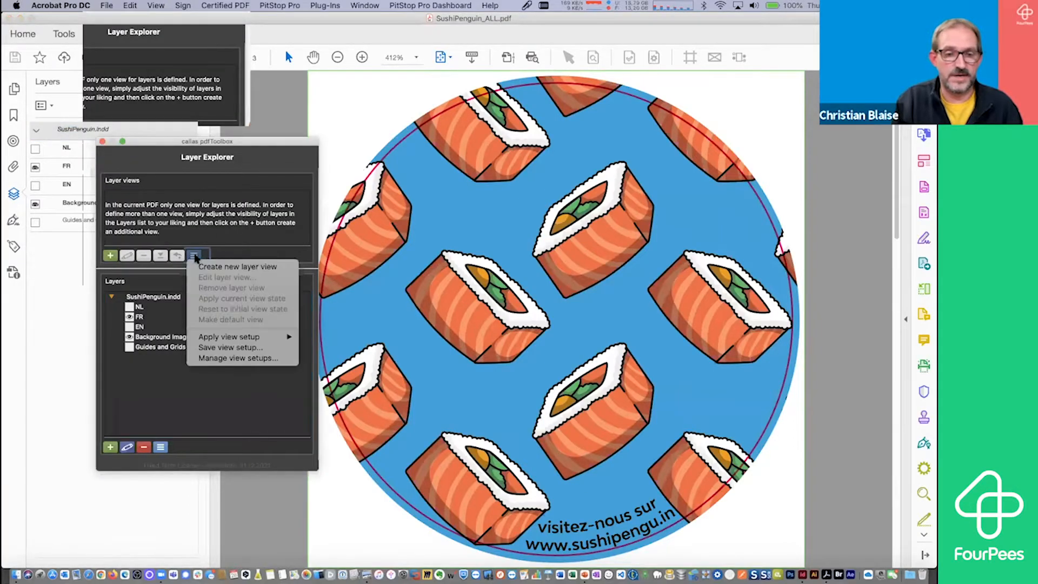
{"action": "mouse_move", "coordinate": [271, 336]}
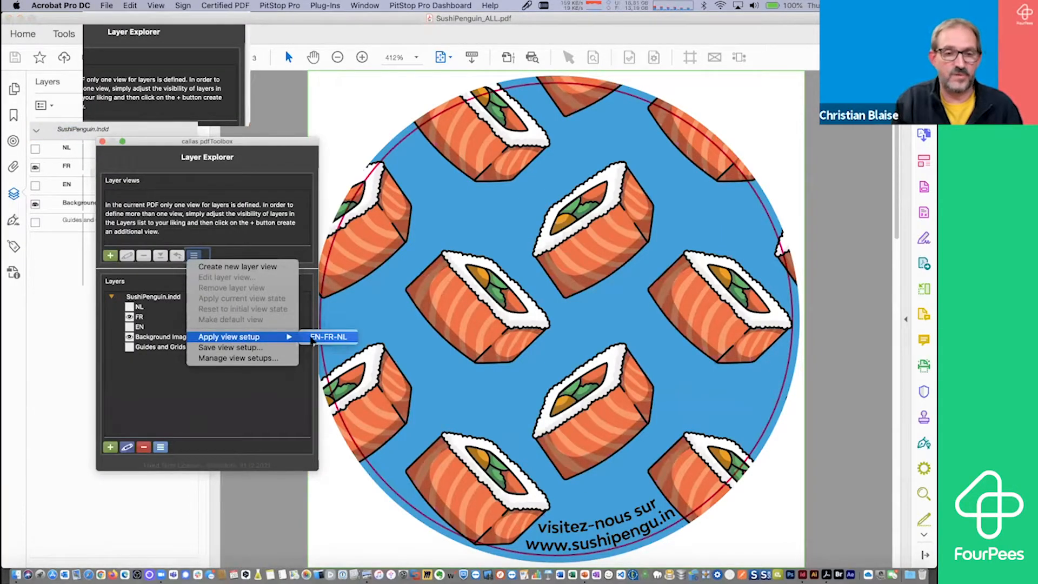
{"action": "left_click", "coordinate": [325, 336]}
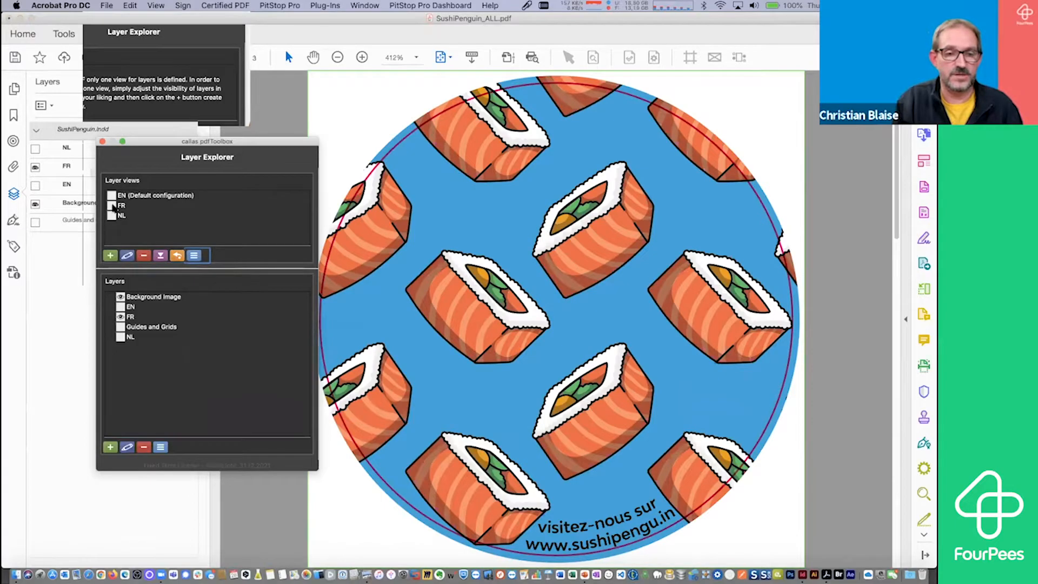
Step: Switch the PDF through the FR, NL and EN layer views, and close the Layer Explorer and the PDF
{"action": "left_click", "coordinate": [112, 207]}
{"action": "left_click", "coordinate": [113, 217]}
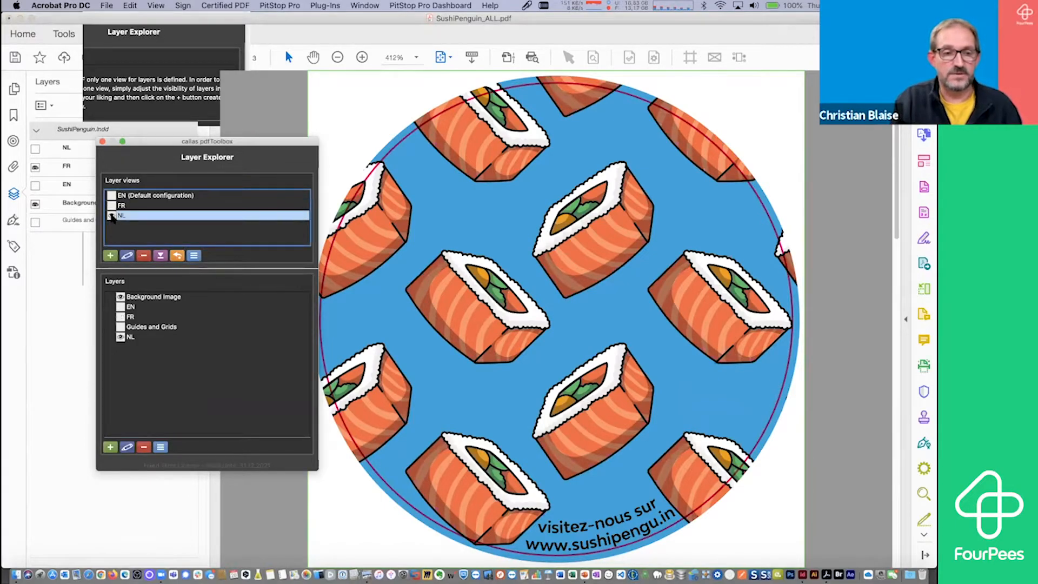
{"action": "left_click", "coordinate": [114, 194]}
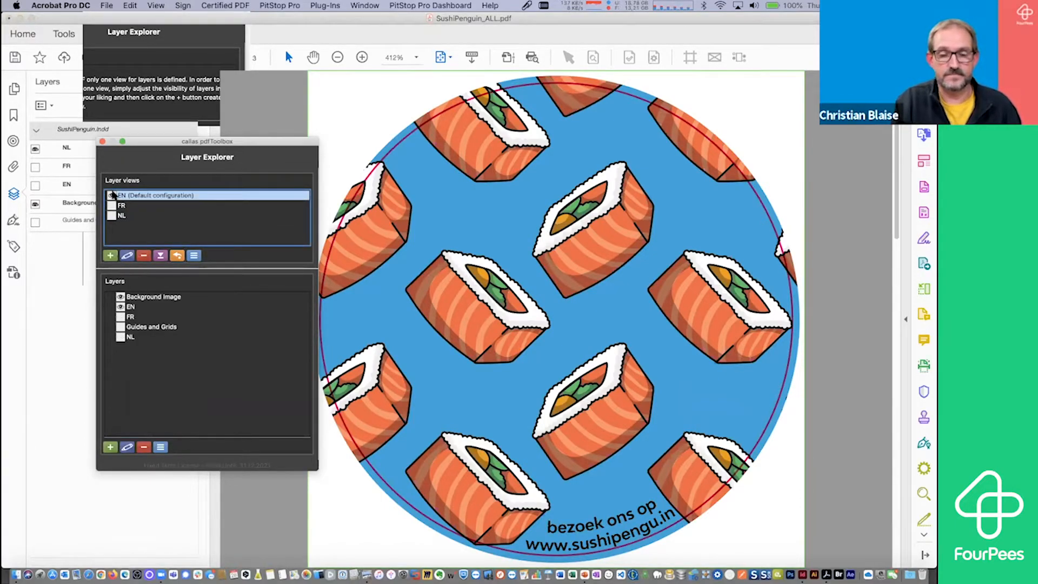
{"action": "left_click", "coordinate": [102, 142]}
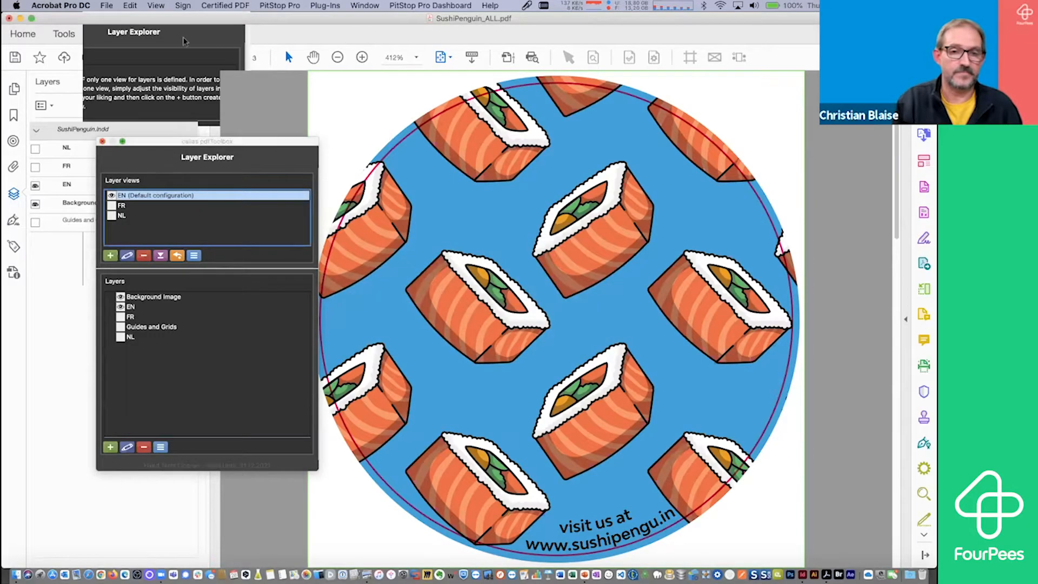
{"action": "left_click", "coordinate": [185, 35]}
{"action": "left_click", "coordinate": [431, 203]}
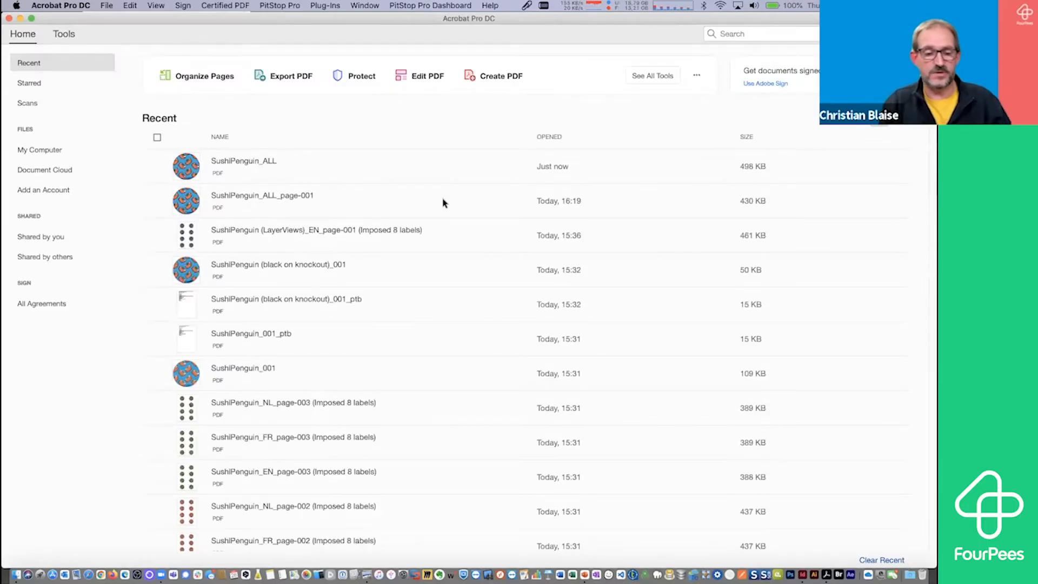
Step: Return to InDesign and open the MadeToPrint job "5. TIFF files par page per layerview" for editing
{"action": "key", "text": "super+Tab"}
{"action": "key", "text": "super+Tab"}
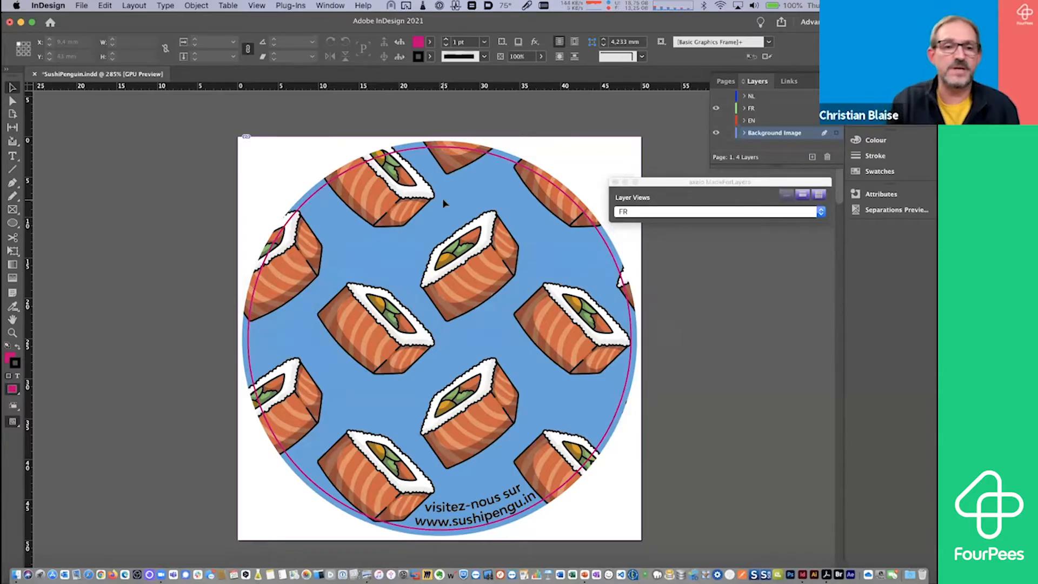
{"action": "left_click", "coordinate": [81, 6]}
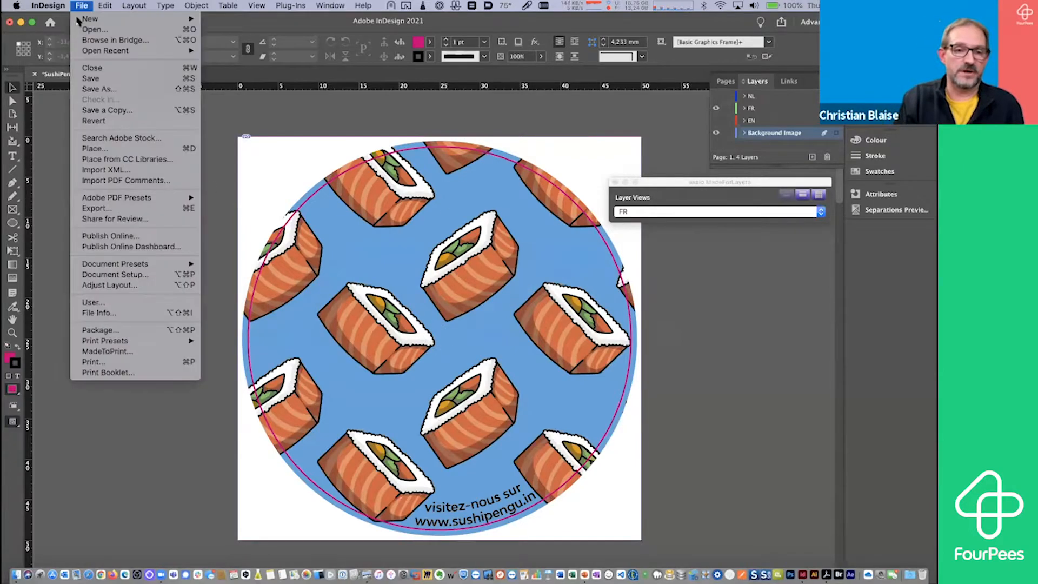
{"action": "left_click", "coordinate": [107, 351]}
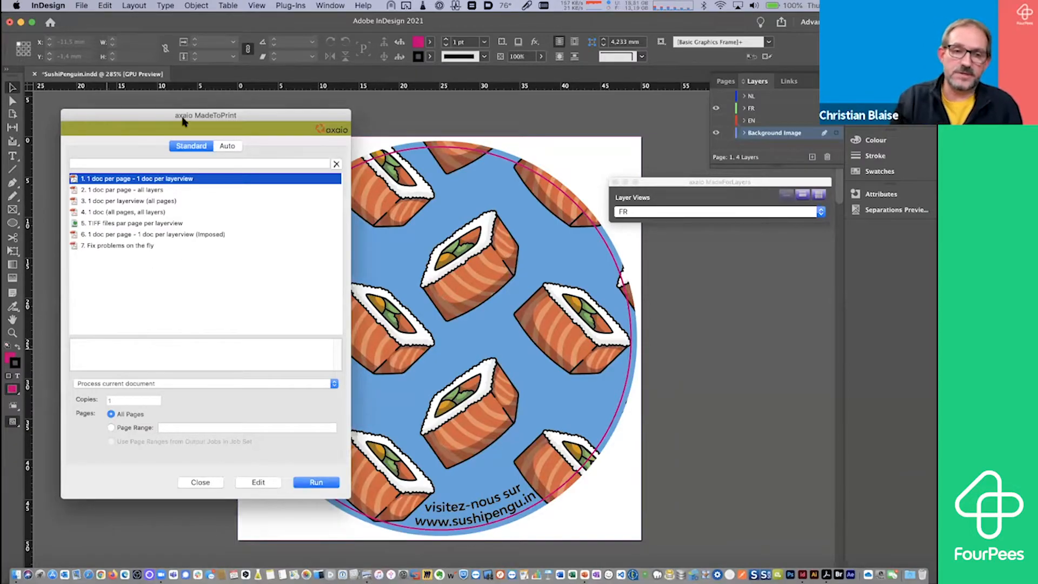
{"action": "left_click_drag", "start_coordinate": [178, 117], "coordinate": [169, 113]}
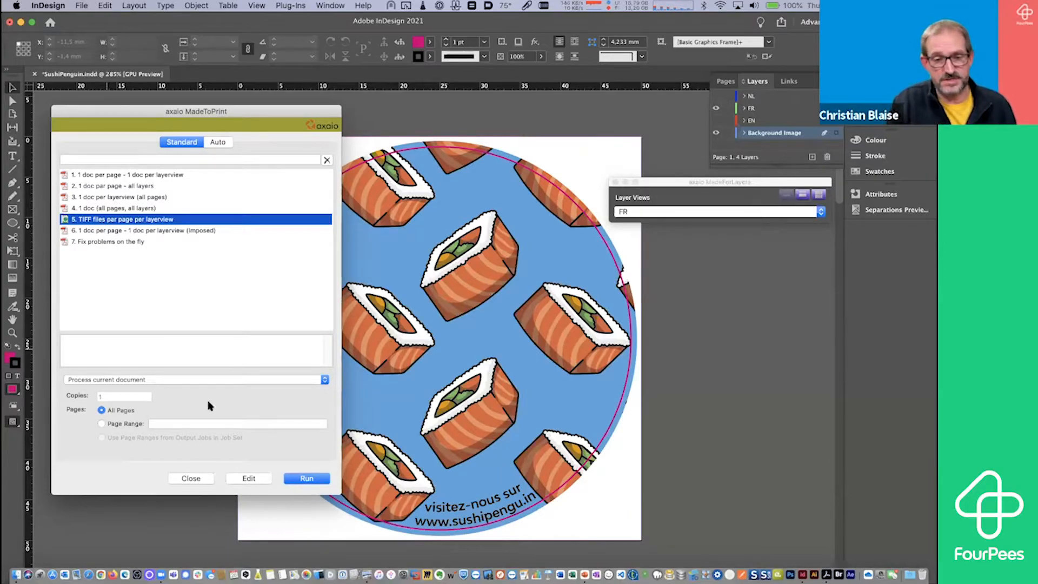
{"action": "left_click", "coordinate": [249, 478]}
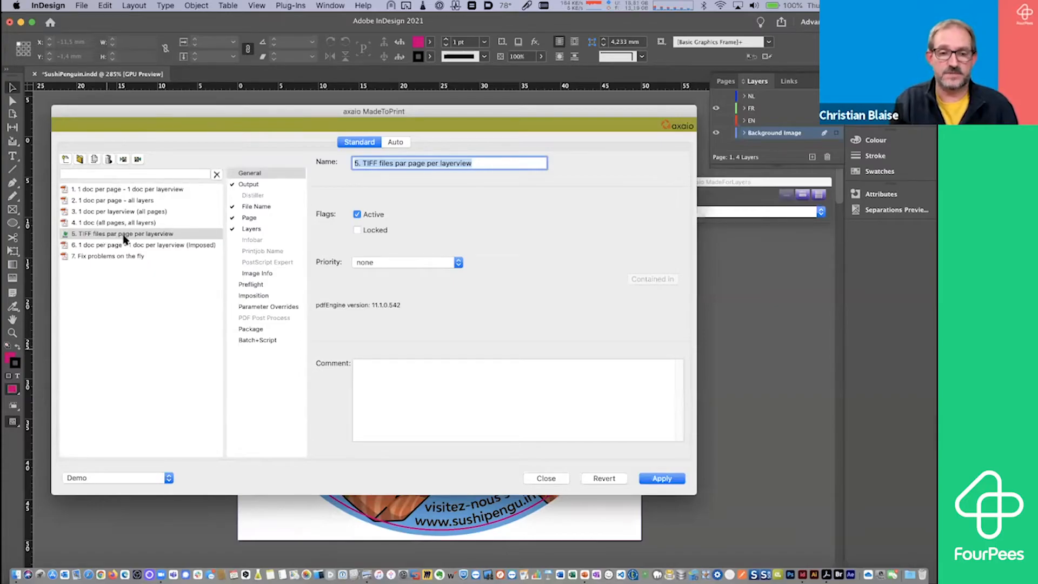
Step: Examine the TIFF job's Output and export settings, including the color space and smoothing choices, and close MadeToPrint without changes
{"action": "left_click", "coordinate": [249, 184]}
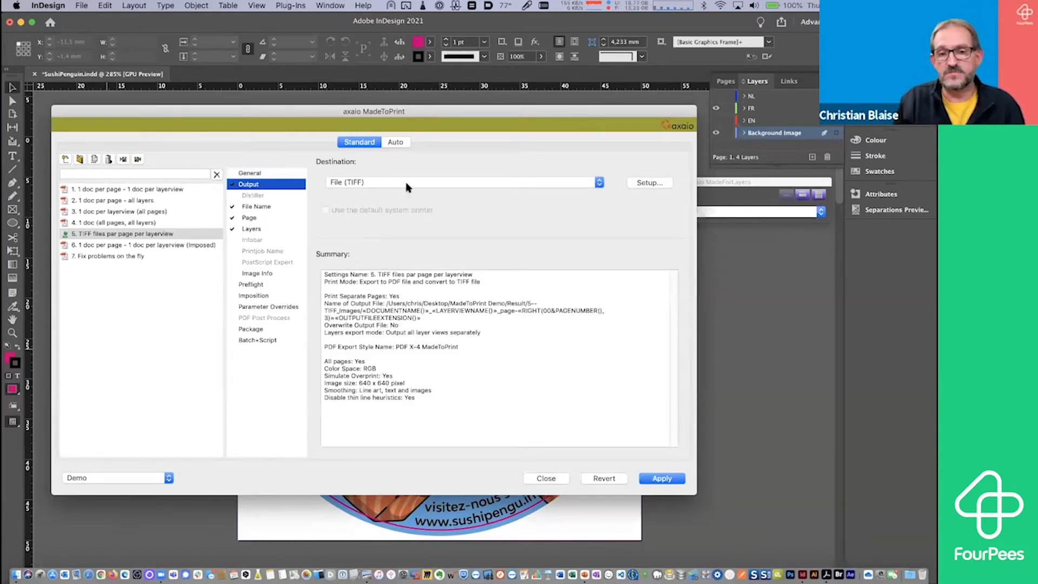
{"action": "left_click", "coordinate": [643, 184]}
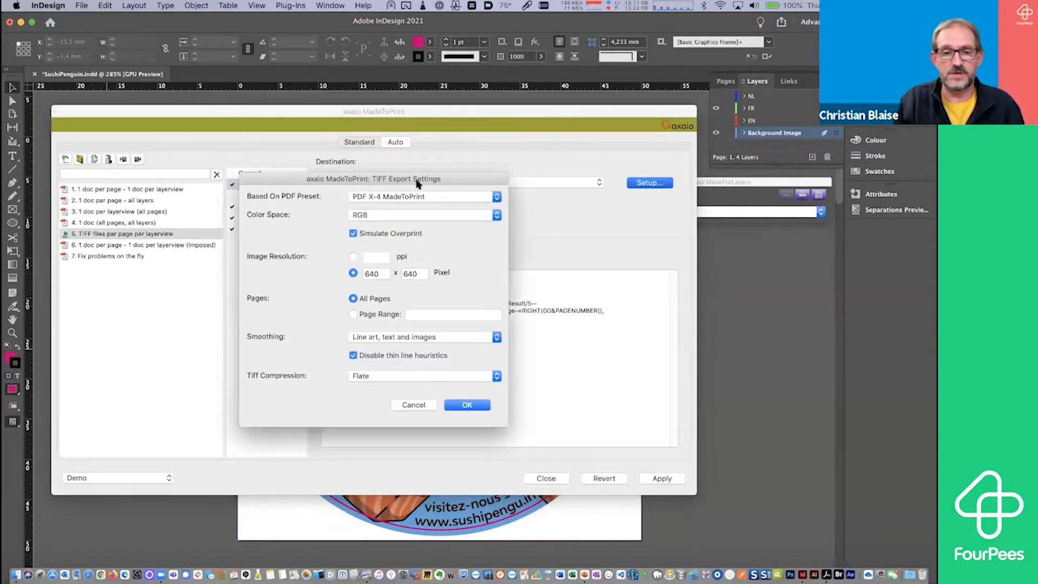
{"action": "left_click_drag", "start_coordinate": [424, 176], "coordinate": [528, 151]}
{"action": "left_click", "coordinate": [550, 185]}
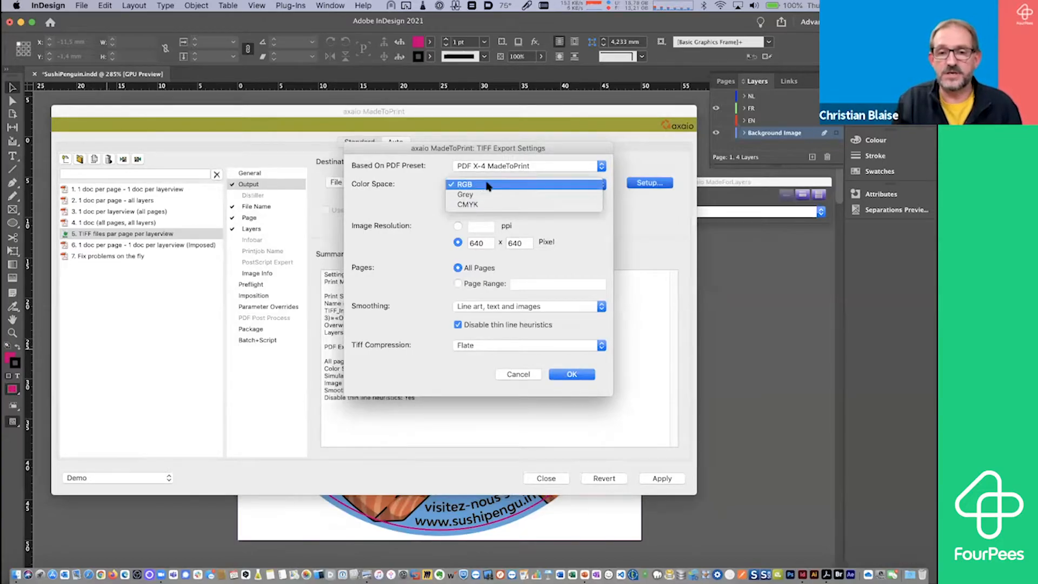
{"action": "left_click", "coordinate": [461, 184]}
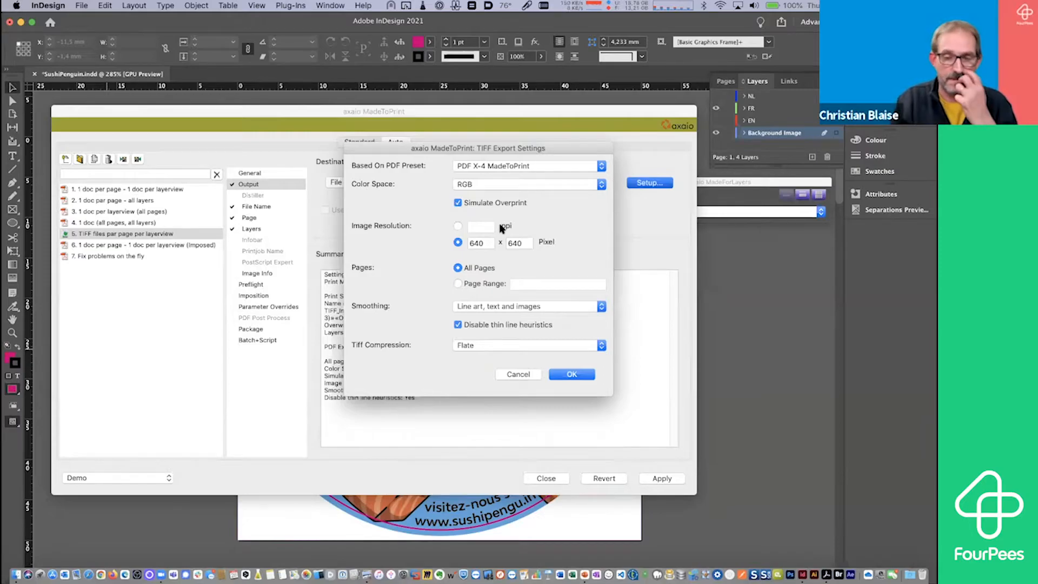
{"action": "left_click", "coordinate": [478, 307]}
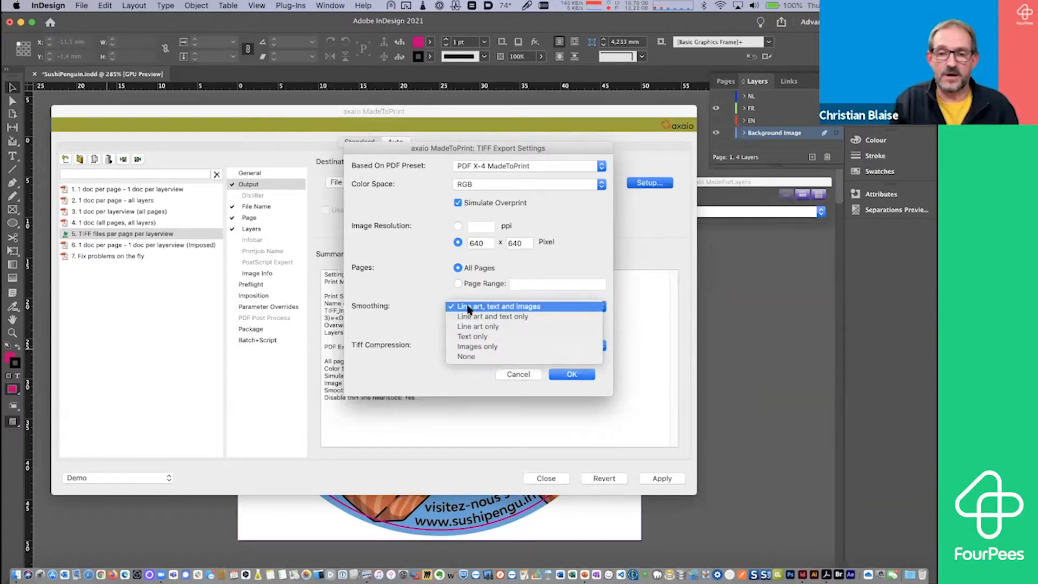
{"action": "left_click", "coordinate": [406, 313]}
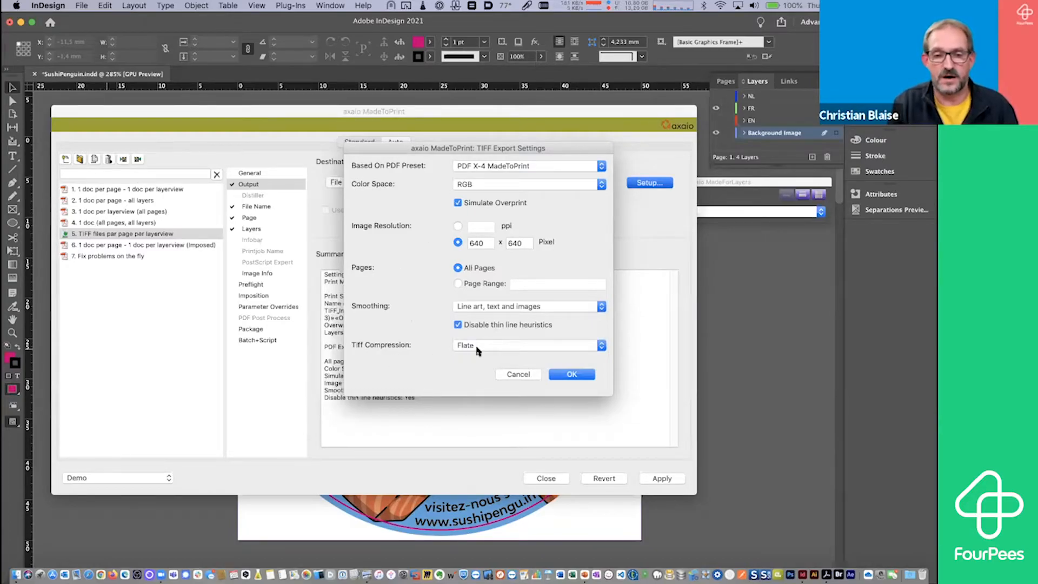
{"action": "left_click", "coordinate": [524, 374]}
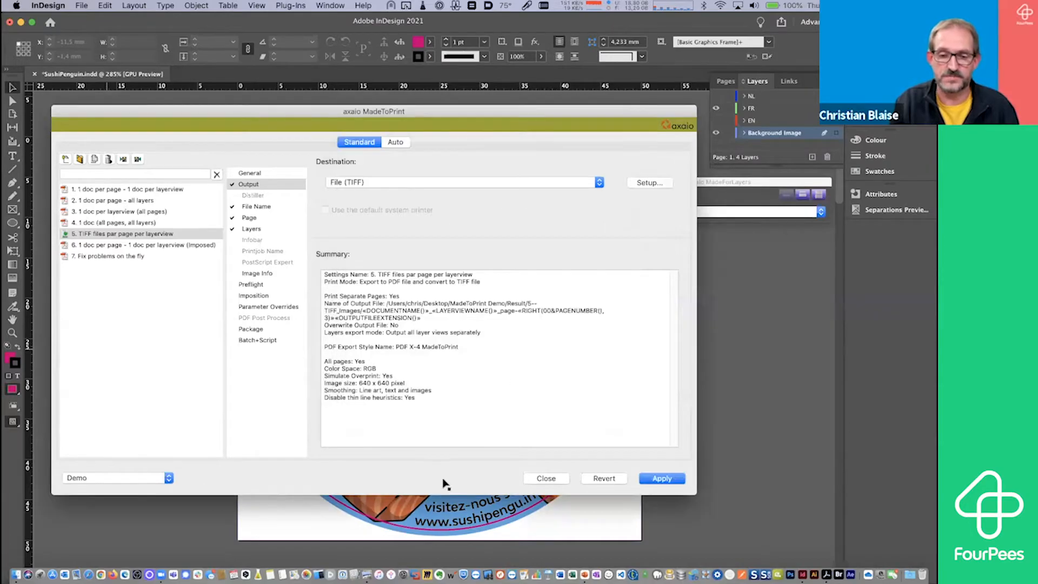
{"action": "left_click", "coordinate": [547, 478]}
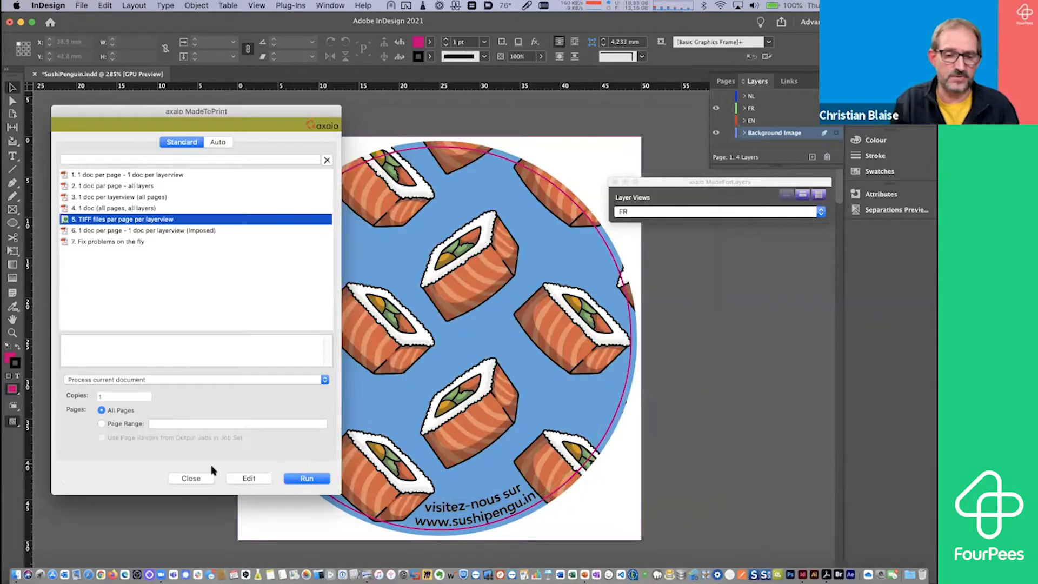
{"action": "left_click", "coordinate": [190, 478]}
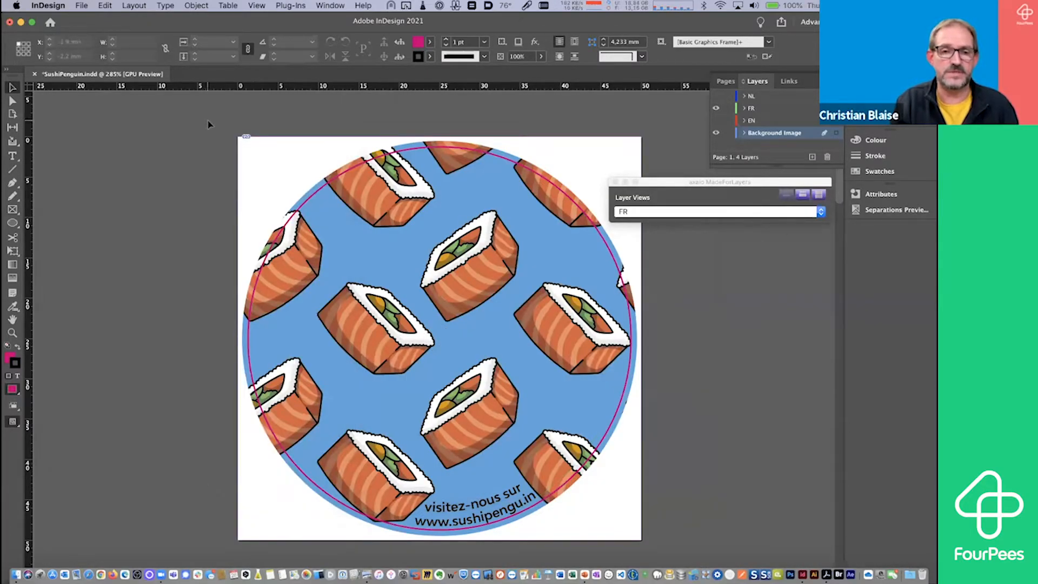
Step: Run "5. TIFF files par page per layerview" directly from the MadeToPrint Printjobs list
{"action": "left_click", "coordinate": [292, 6]}
{"action": "mouse_move", "coordinate": [299, 40]}
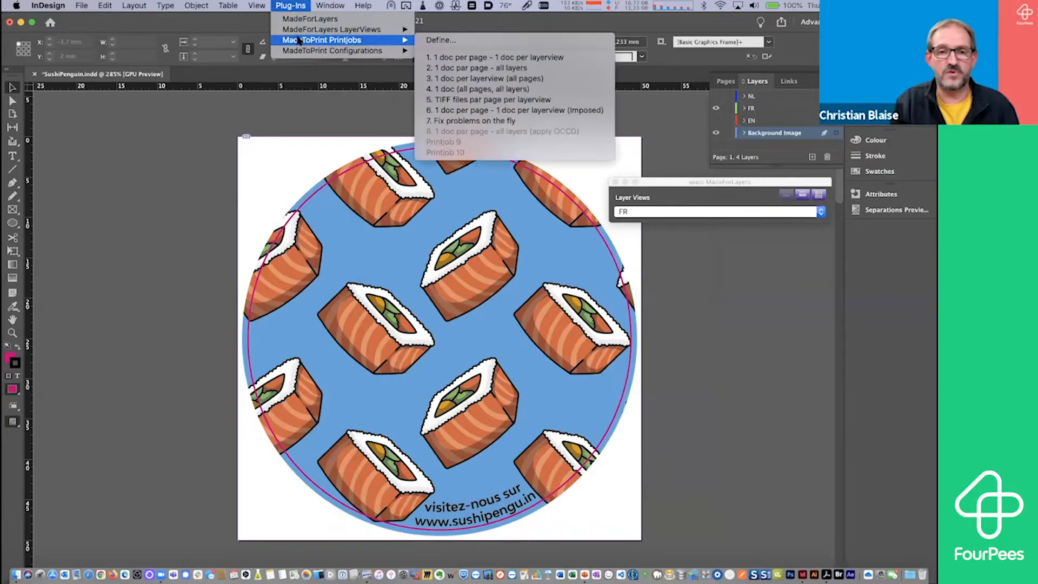
{"action": "left_click", "coordinate": [480, 101]}
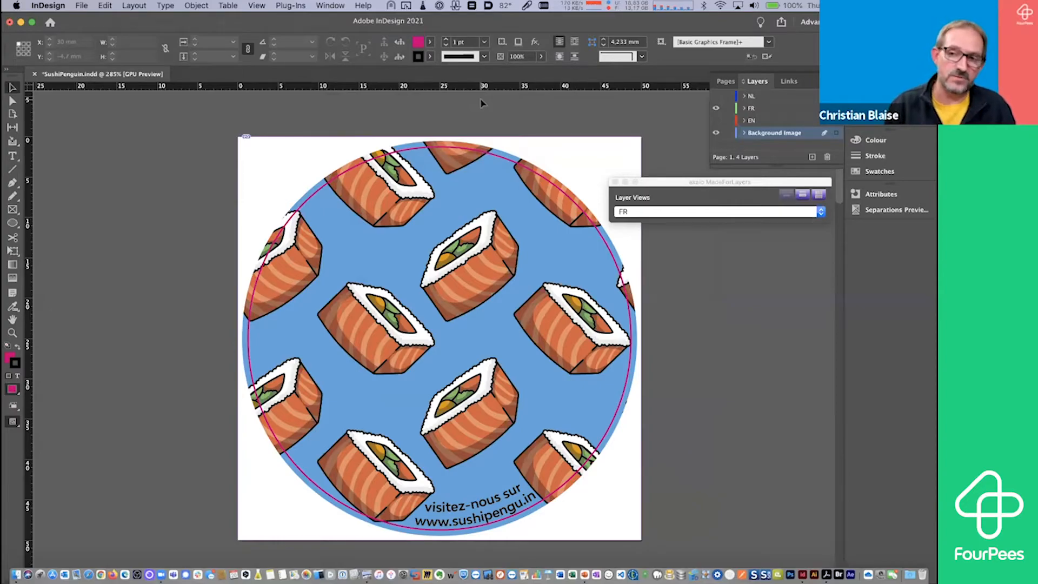
Step: Switch to Finder, expand the "5-- TIFF_Images" result folder and open SushiPenguin_EN_page-001_1.tiff
{"action": "key", "text": "super+Tab"}
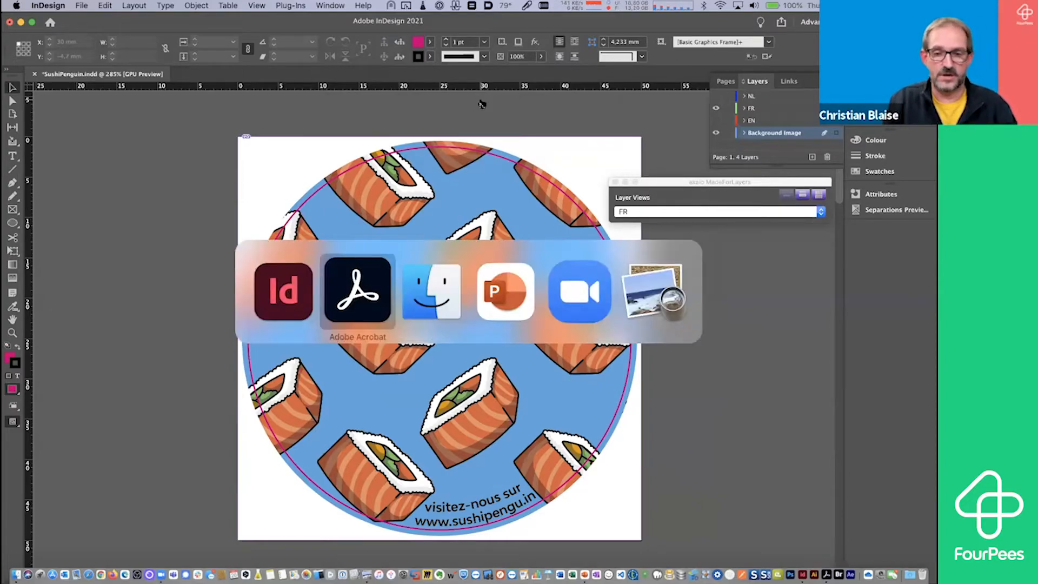
{"action": "key", "text": "super+Tab"}
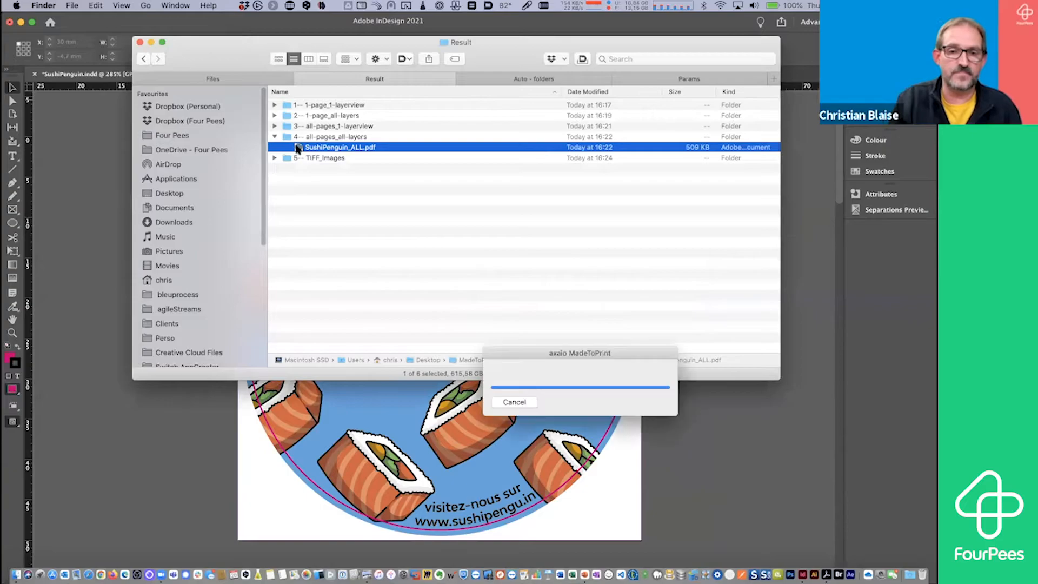
{"action": "left_click", "coordinate": [274, 157]}
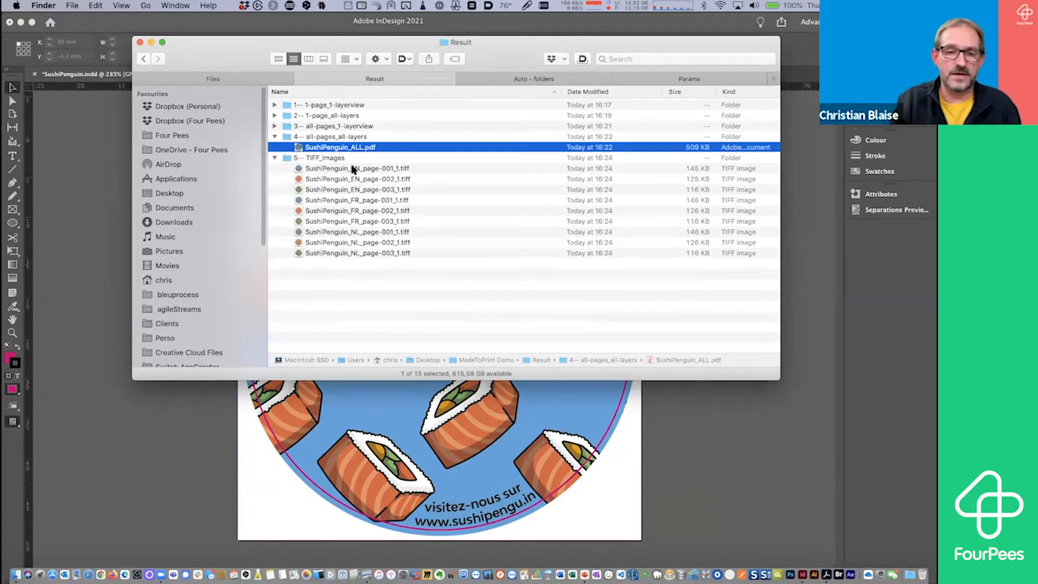
{"action": "double_click", "coordinate": [352, 168]}
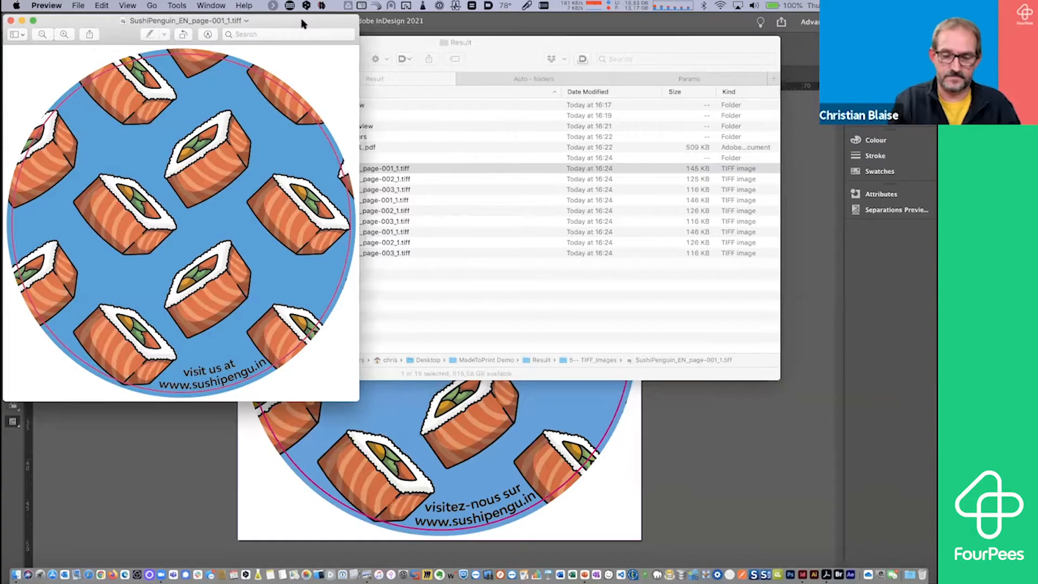
Step: Inspect the TIFF's general info, including image size, resolution and colour model, and close the info and the image
{"action": "key", "text": "super+i"}
{"action": "left_click_drag", "start_coordinate": [277, 226], "coordinate": [296, 76]}
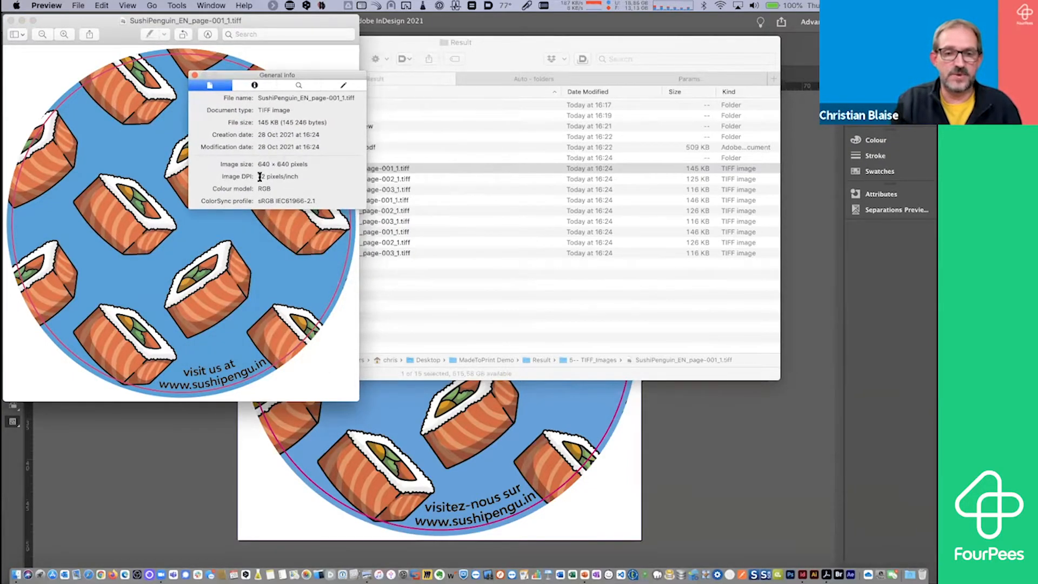
{"action": "double_click", "coordinate": [277, 187]}
{"action": "left_click_drag", "start_coordinate": [257, 164], "coordinate": [332, 162]}
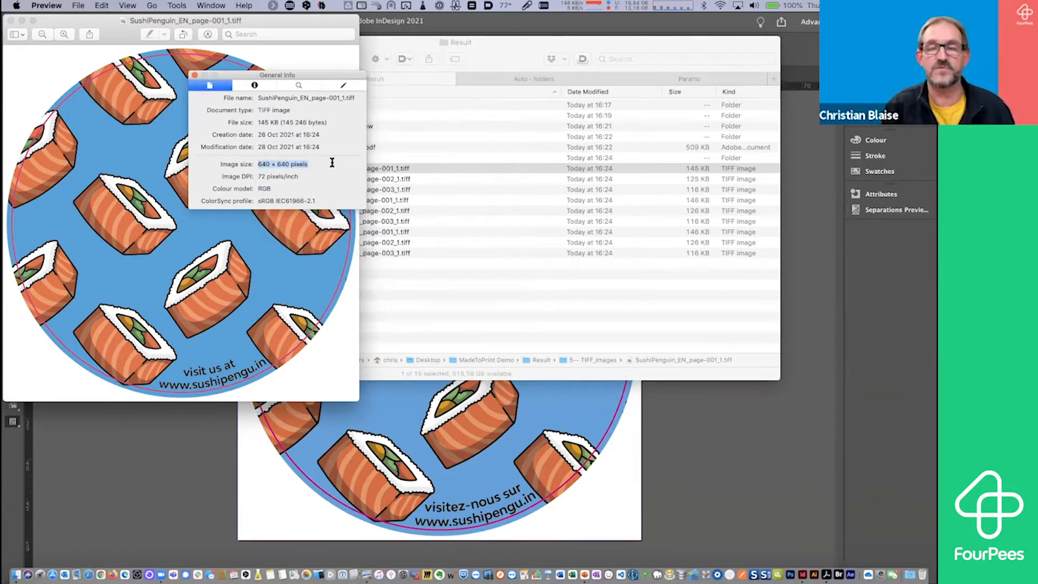
{"action": "left_click", "coordinate": [195, 75]}
{"action": "left_click", "coordinate": [11, 20]}
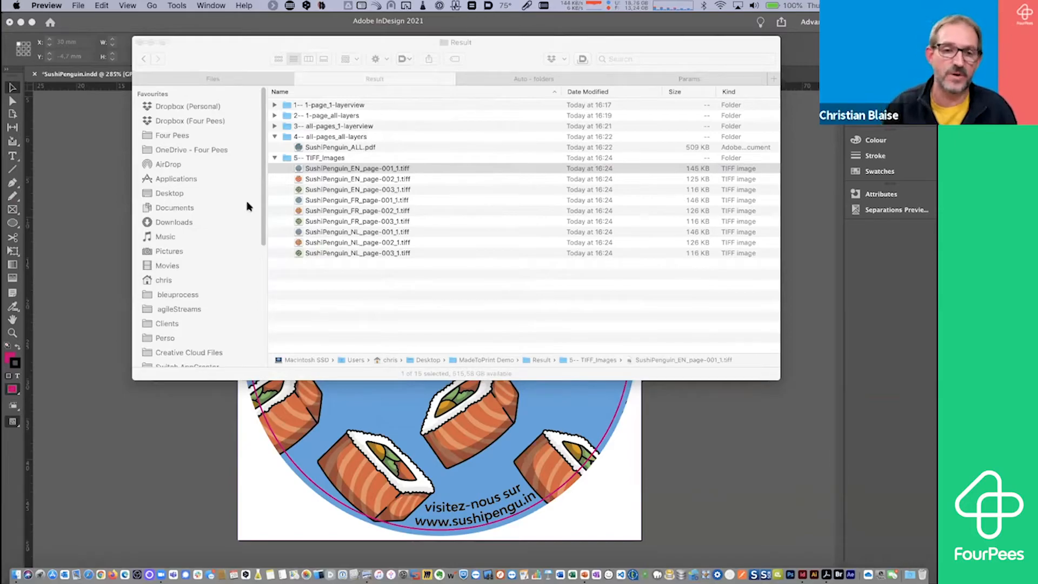
Step: Collapse the "4-- all-pages_all-layers" and "5-- TIFF_Images" folders and return to InDesign
{"action": "left_click", "coordinate": [276, 142]}
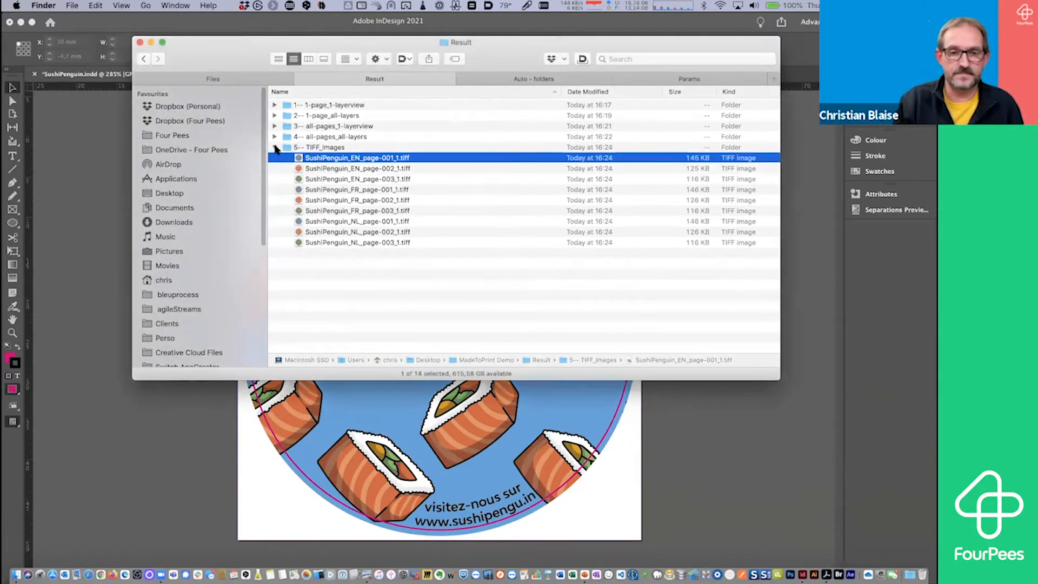
{"action": "left_click", "coordinate": [275, 147]}
{"action": "left_click", "coordinate": [91, 159]}
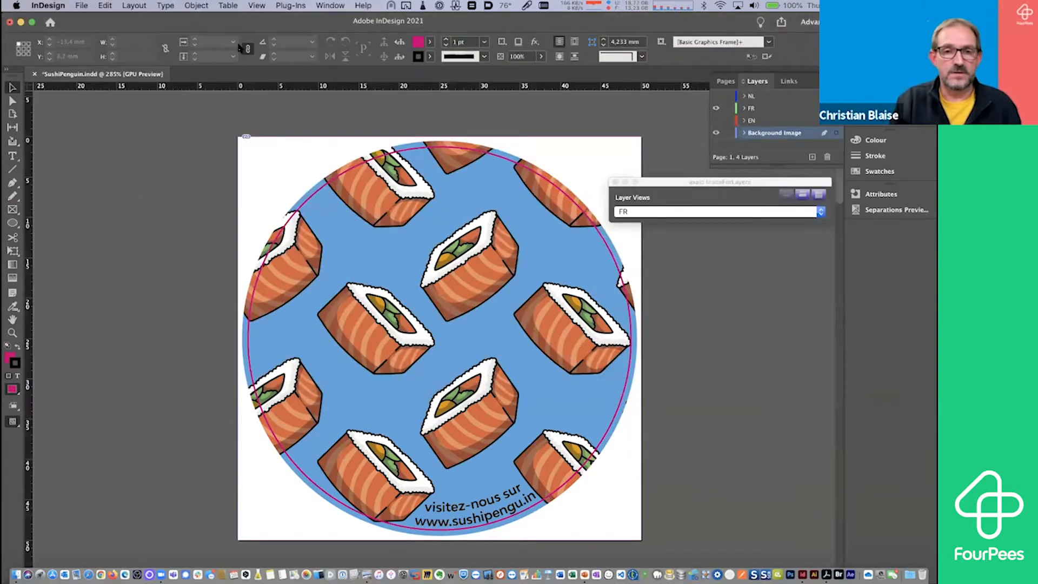
Step: Open MadeToPrint job "6. 1 doc per page - 1 doc per layerview (Imposed)", examine its Imposition and PDF Post Process settings, and leave the editor
{"action": "left_click", "coordinate": [82, 8]}
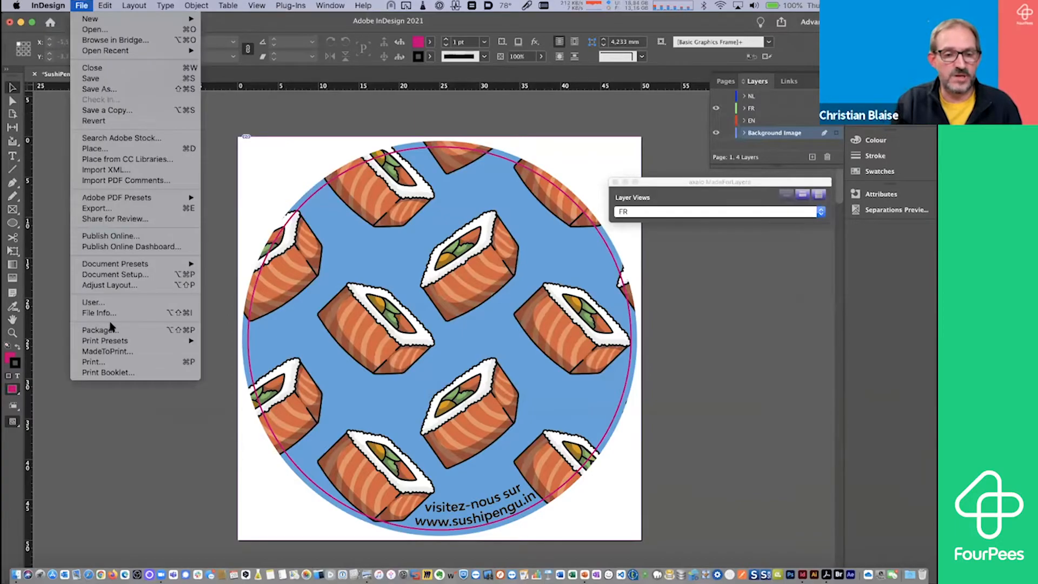
{"action": "left_click", "coordinate": [113, 355]}
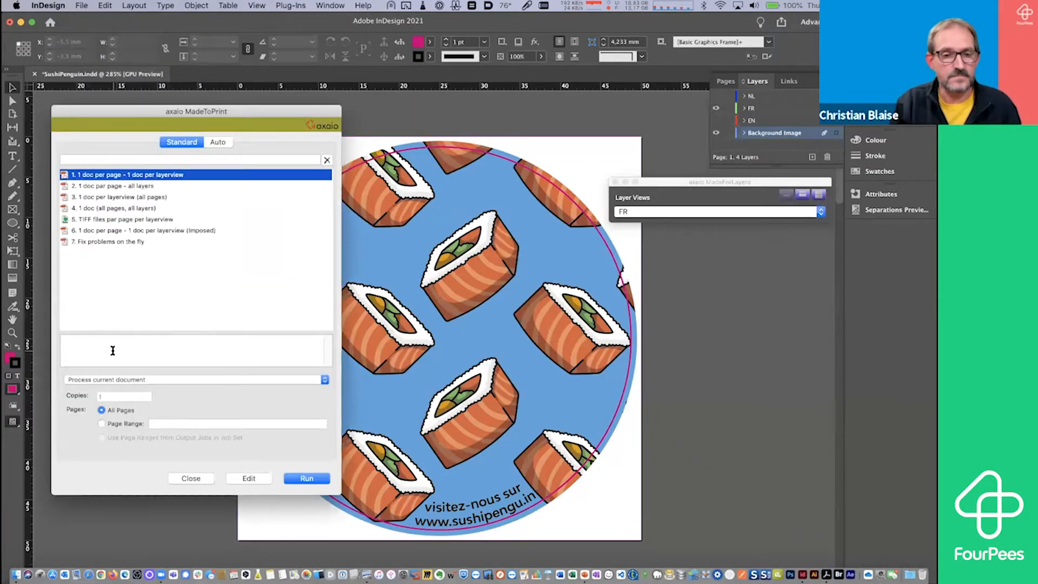
{"action": "left_click", "coordinate": [147, 231]}
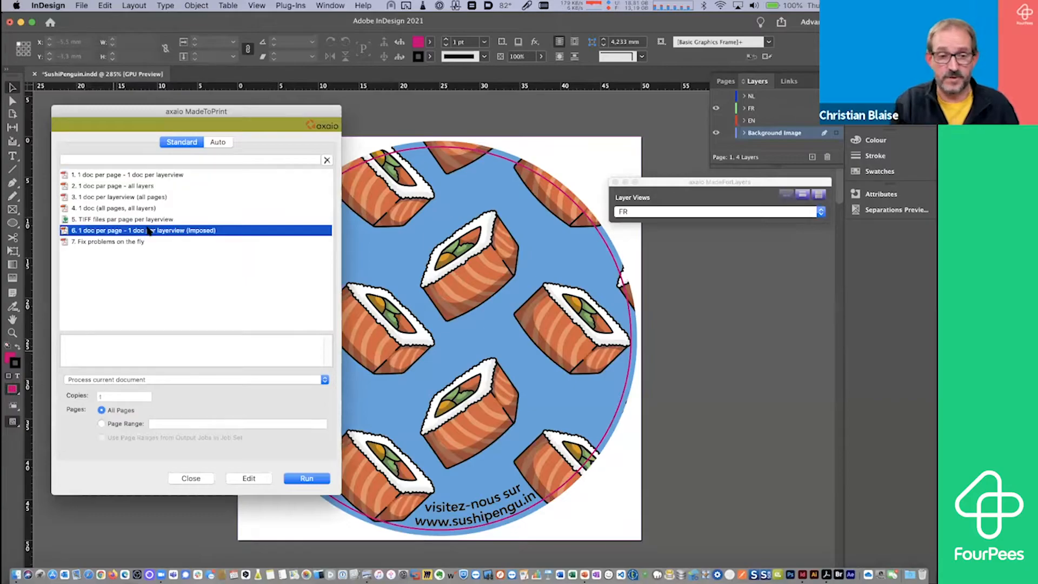
{"action": "left_click", "coordinate": [248, 478]}
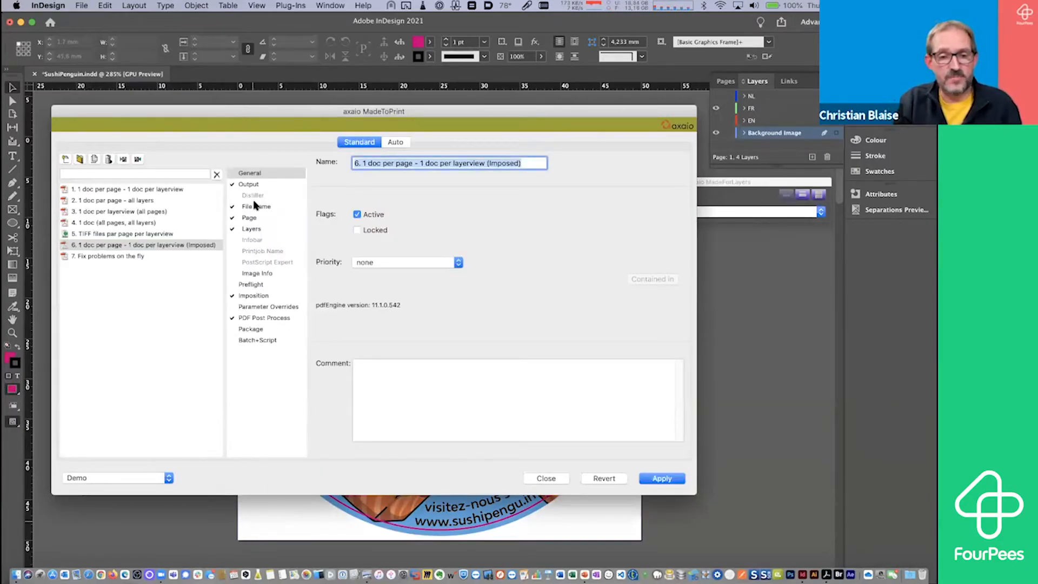
{"action": "left_click", "coordinate": [264, 295]}
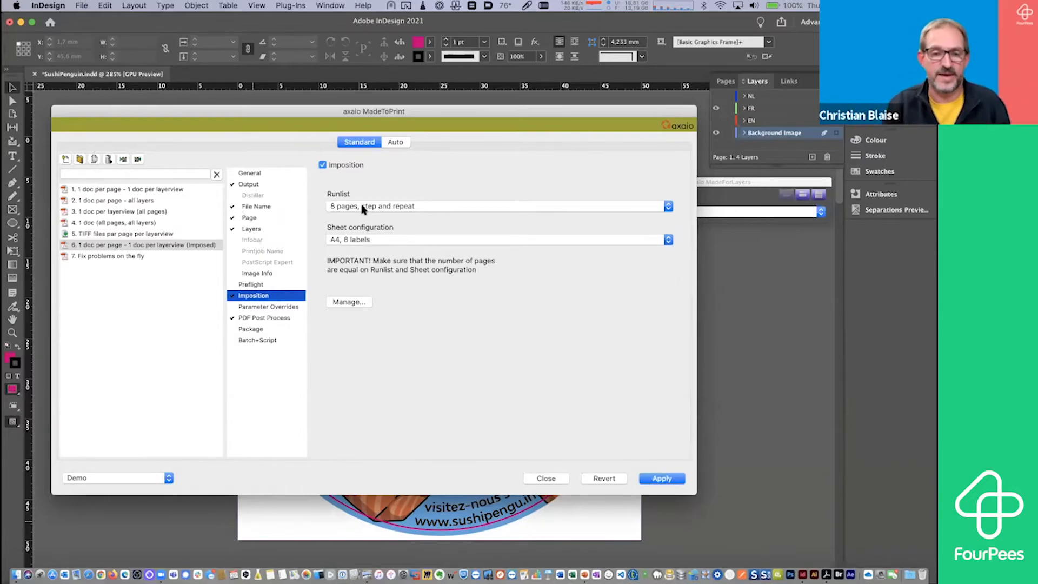
{"action": "left_click", "coordinate": [295, 319]}
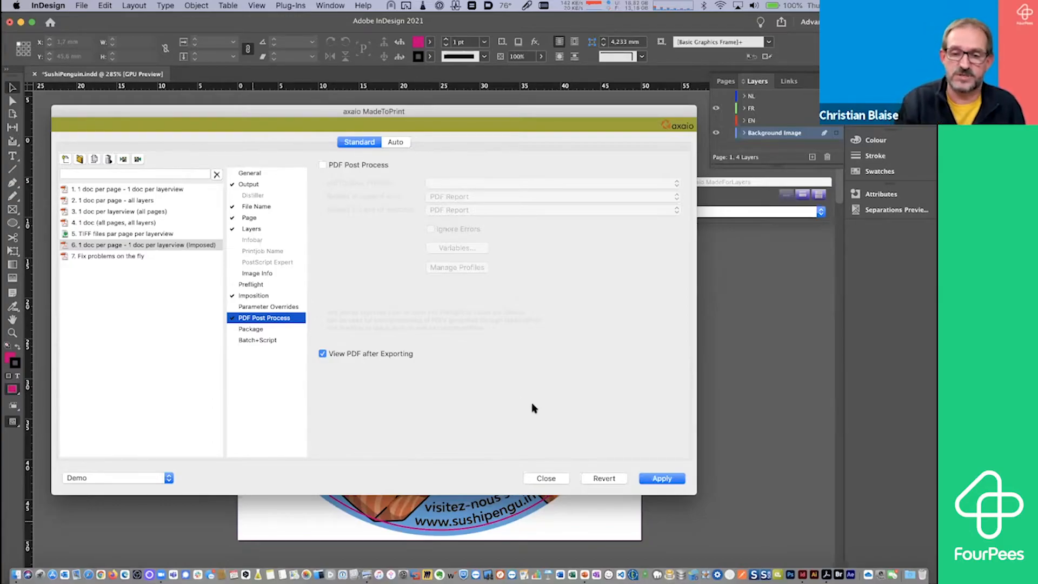
{"action": "left_click", "coordinate": [551, 478]}
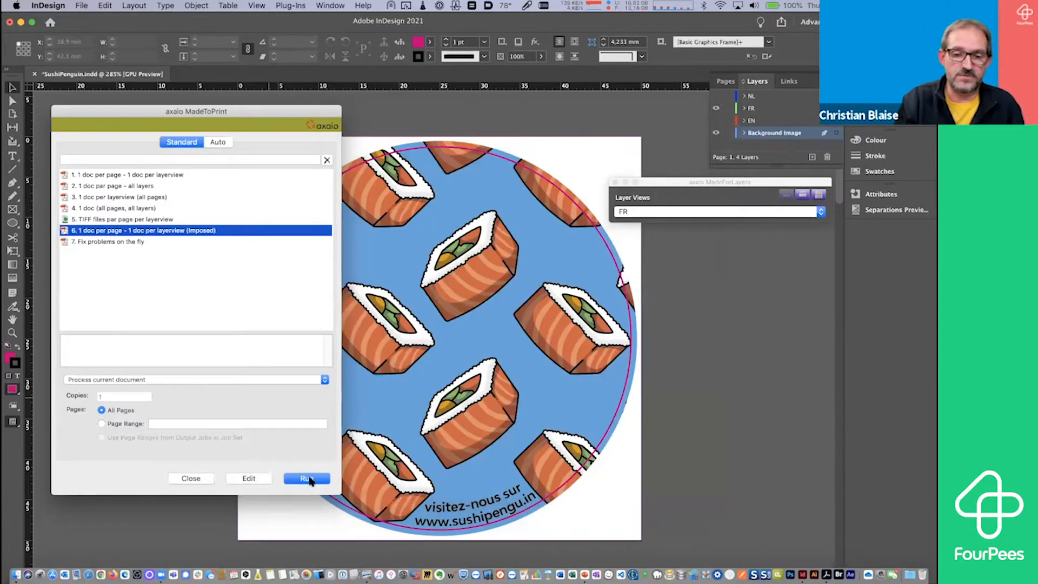
Step: Run the imposed job on the current document and fit the resulting SushiPenguin_NL_page-003 PDF to one full page
{"action": "left_click", "coordinate": [306, 478]}
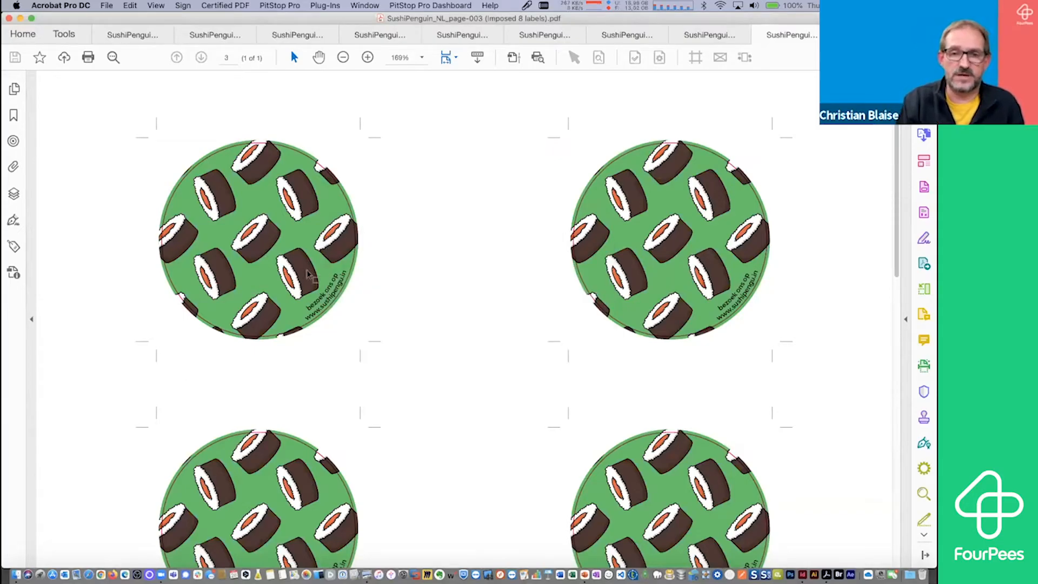
{"action": "left_click", "coordinate": [452, 61]}
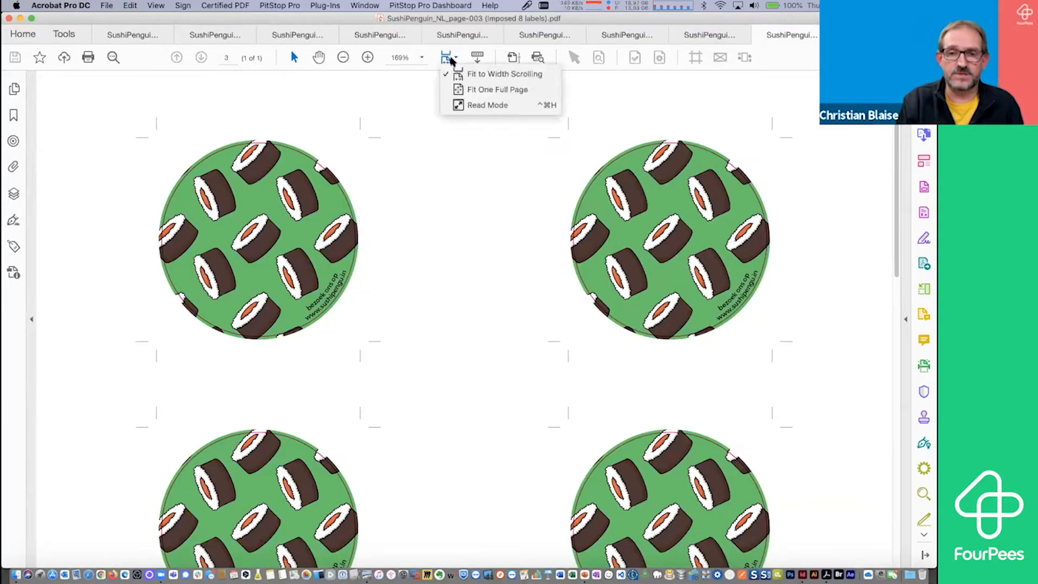
{"action": "left_click", "coordinate": [459, 90]}
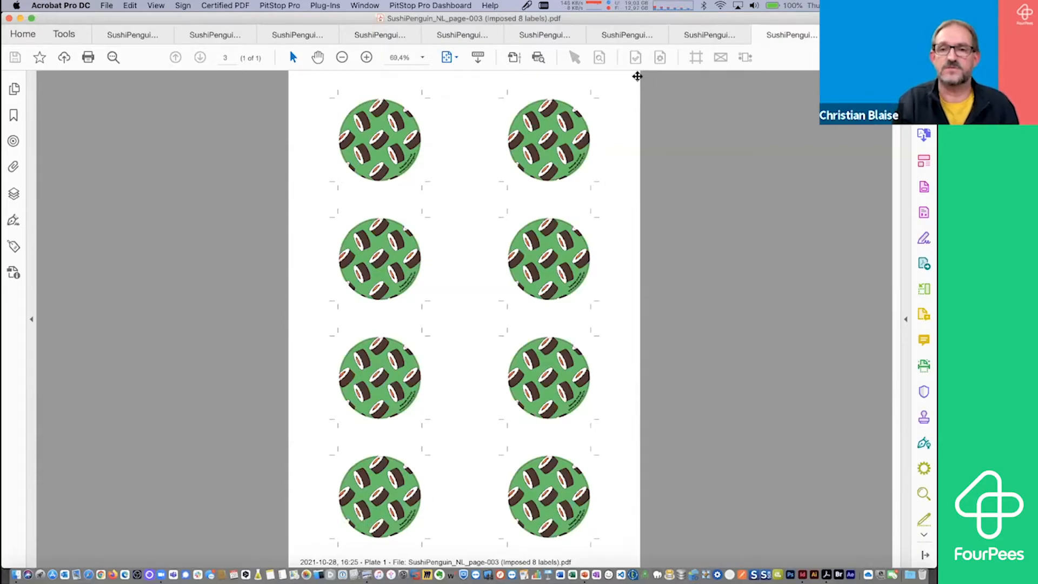
Step: Look through the other imposed 8-label PDFs, from FR page 003 back to NL page 001
{"action": "left_click", "coordinate": [725, 35]}
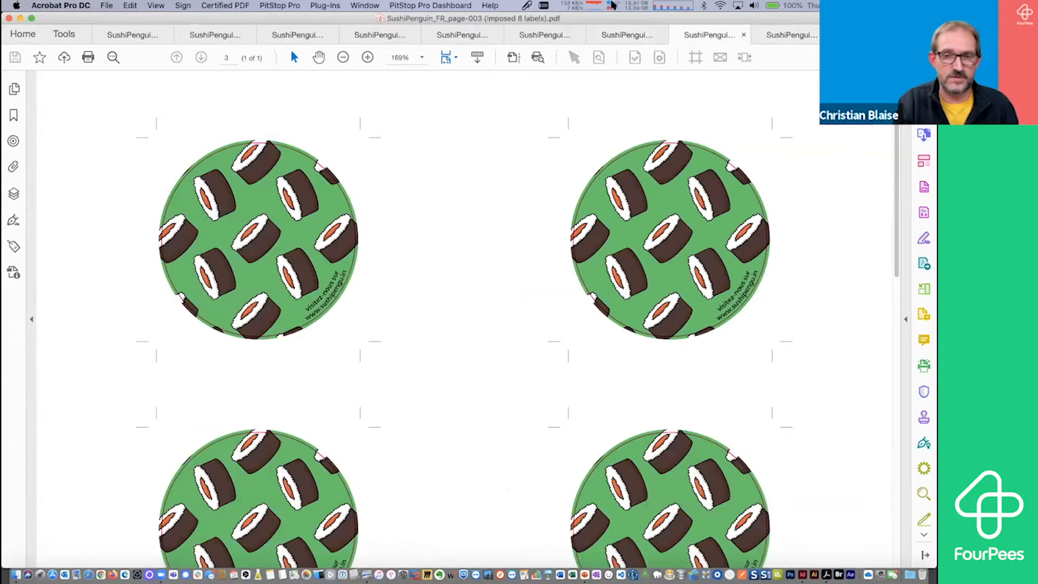
{"action": "left_click", "coordinate": [630, 37]}
{"action": "left_click", "coordinate": [528, 36]}
{"action": "left_click", "coordinate": [468, 36]}
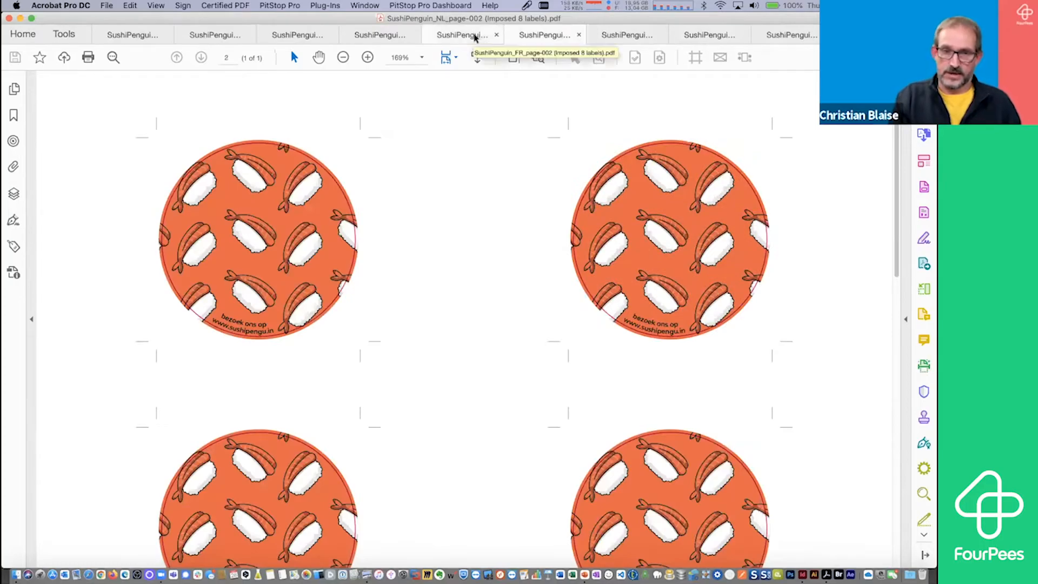
{"action": "left_click", "coordinate": [375, 37]}
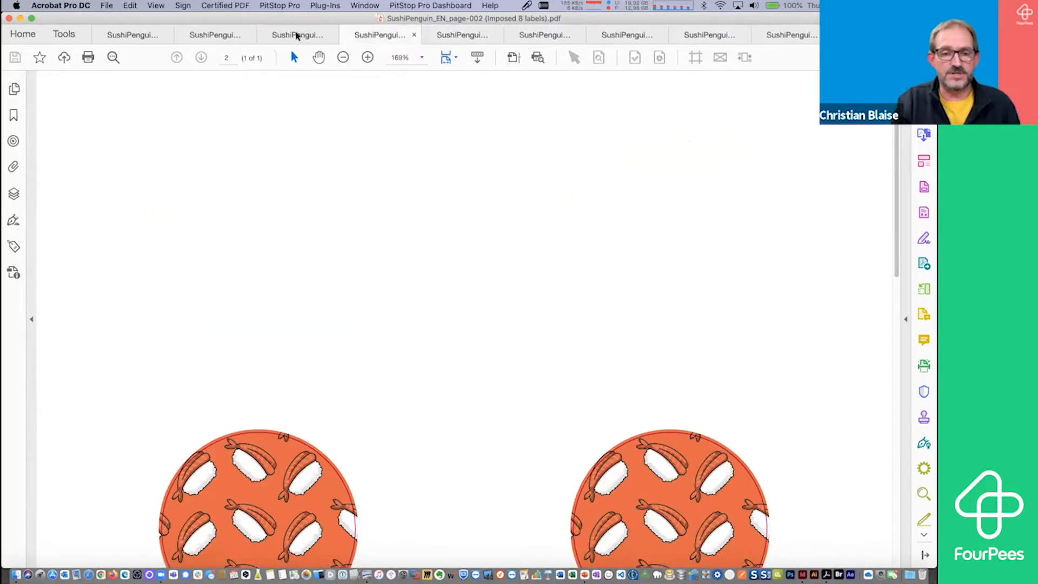
{"action": "left_click", "coordinate": [292, 36]}
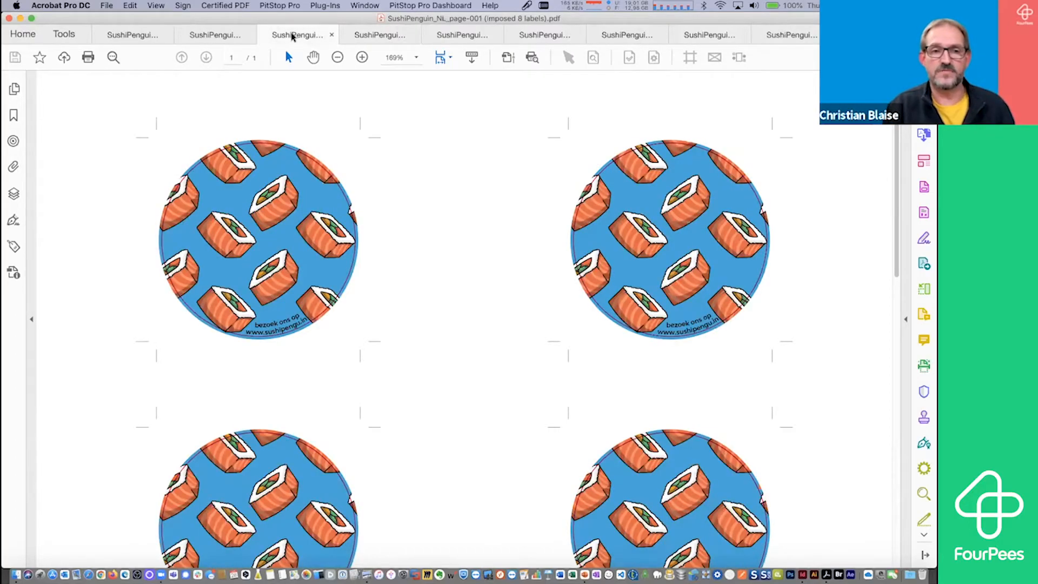
Step: Close all the open imposed SushiPenguin PDFs in Acrobat
{"action": "left_click", "coordinate": [332, 35]}
{"action": "left_click", "coordinate": [270, 35]}
{"action": "left_click", "coordinate": [284, 36]}
{"action": "left_click", "coordinate": [285, 35]}
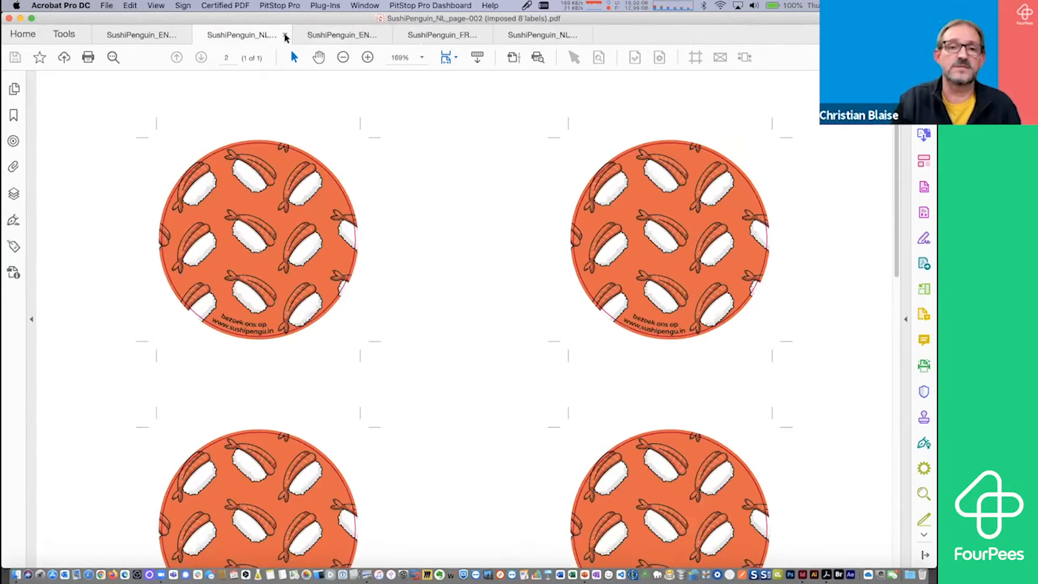
{"action": "left_click", "coordinate": [285, 35]}
{"action": "left_click", "coordinate": [285, 35]}
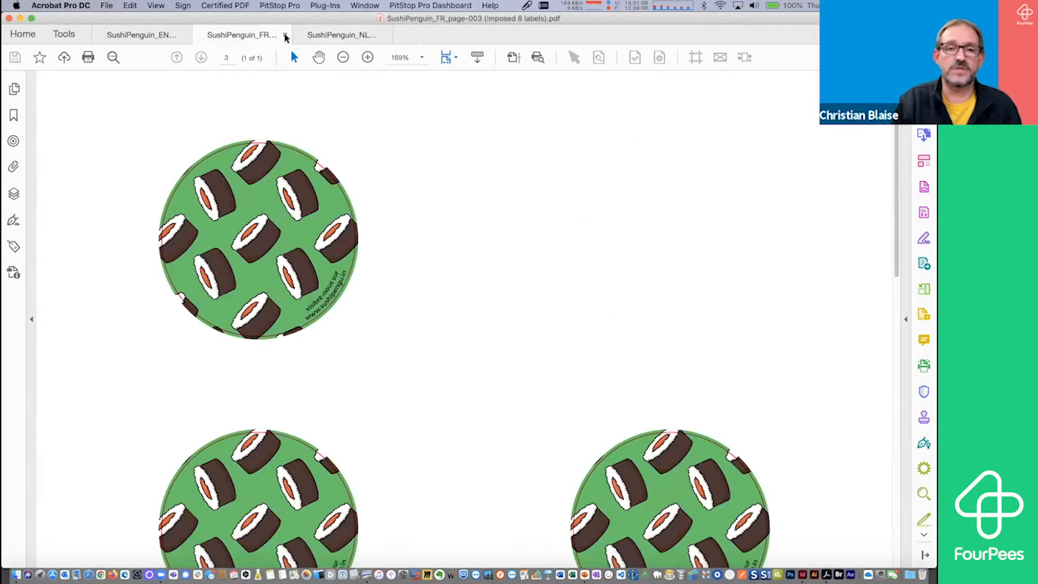
{"action": "left_click", "coordinate": [285, 35]}
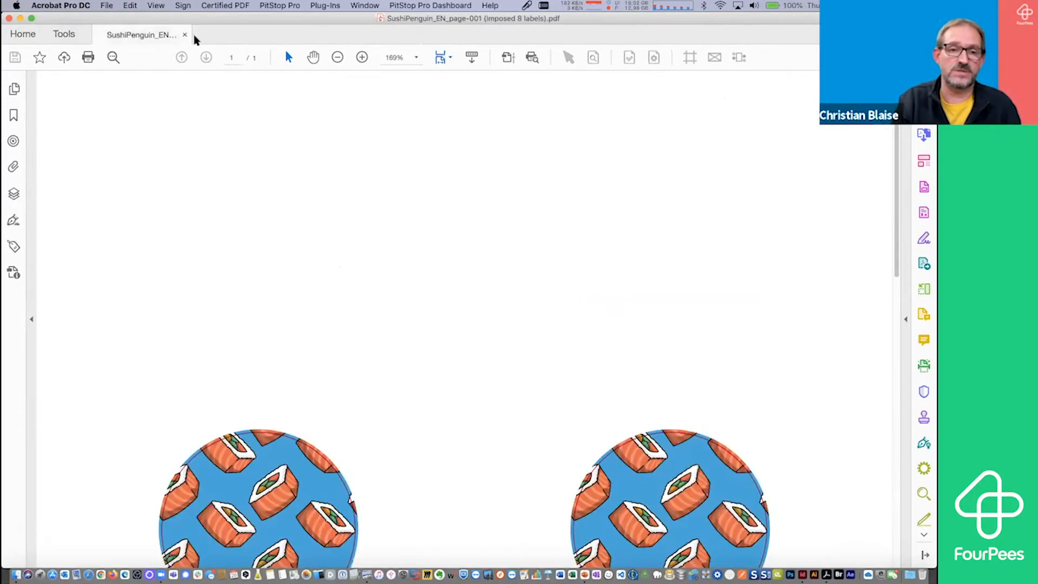
{"action": "left_click", "coordinate": [184, 36]}
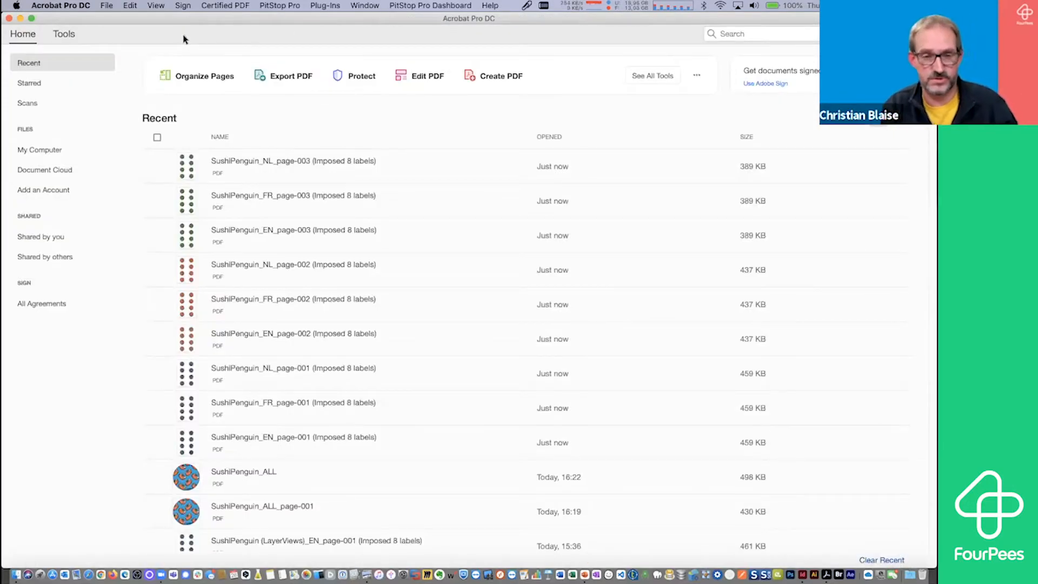
Step: Switch to Finder and open "SushiPenguin (black on knockout).indd" from the Files folder in InDesign
{"action": "key", "text": "super+Tab"}
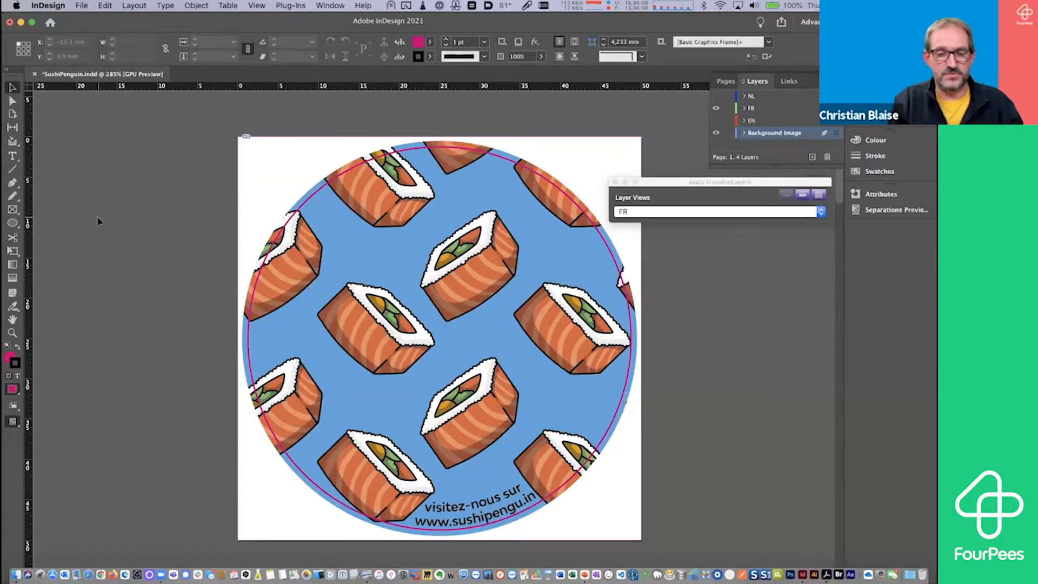
{"action": "key", "text": "super+Tab"}
{"action": "key", "text": "super+Tab"}
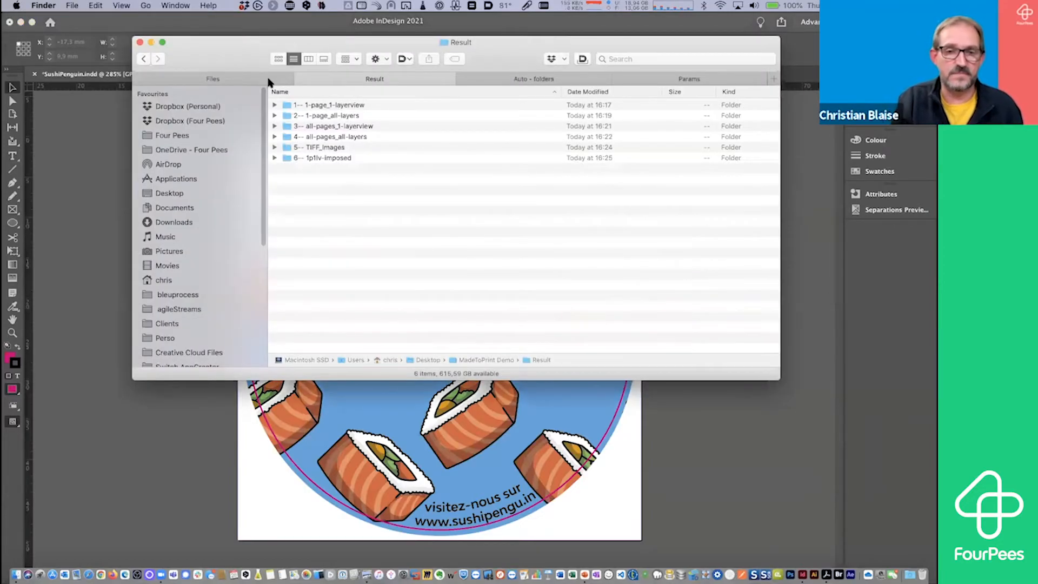
{"action": "left_click", "coordinate": [242, 80]}
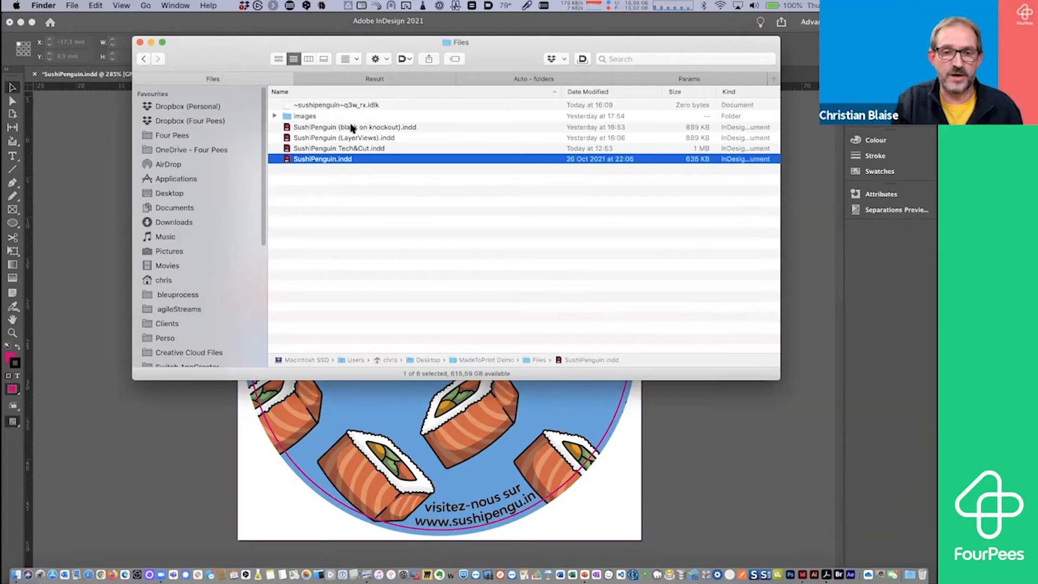
{"action": "left_click", "coordinate": [350, 128]}
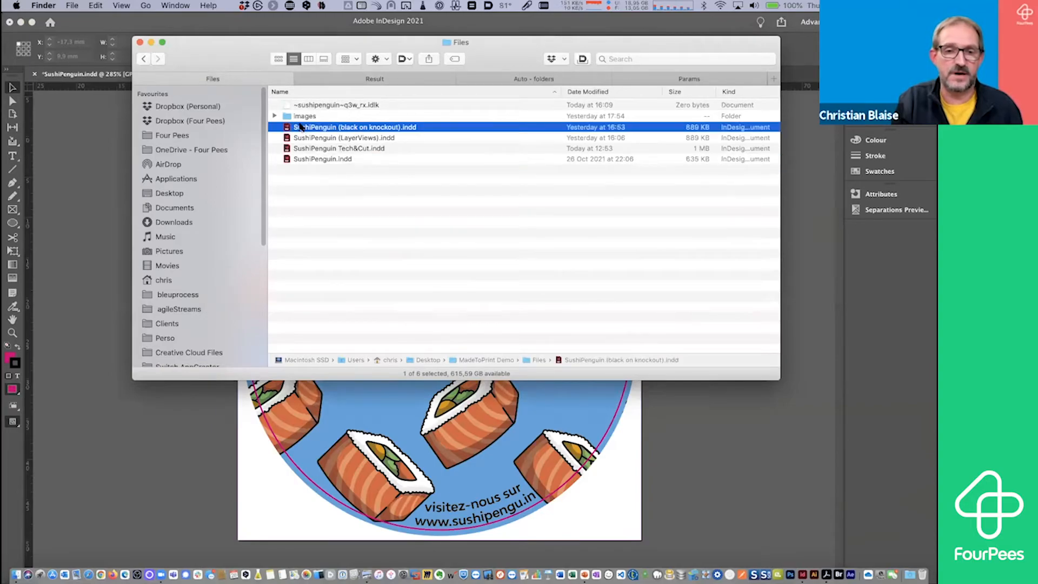
{"action": "double_click", "coordinate": [301, 127]}
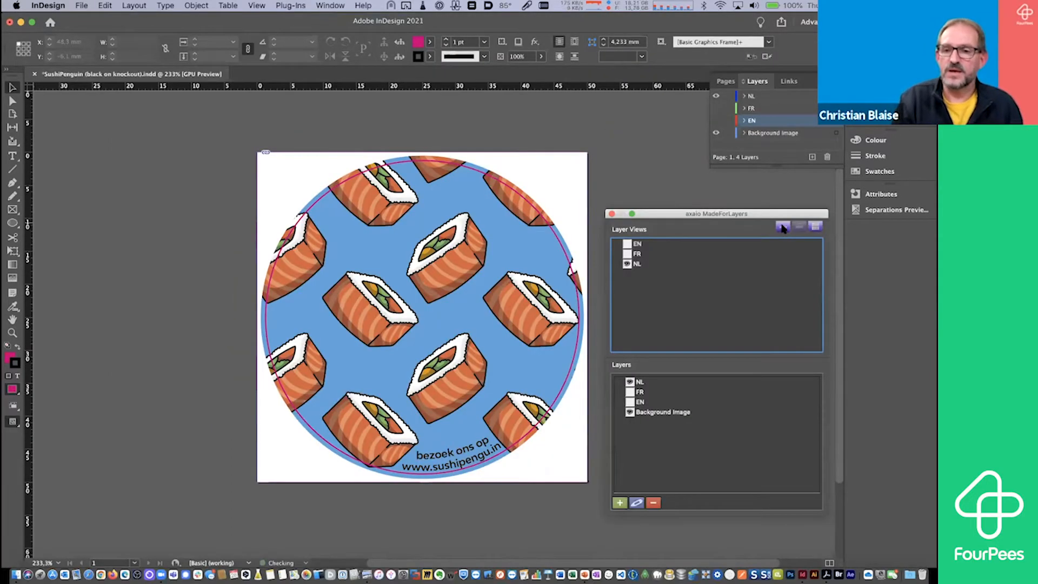
Step: Reduce MadeForLayers to its compact view and switch the document to the EN layer view
{"action": "left_click", "coordinate": [782, 226]}
{"action": "left_click", "coordinate": [640, 243]}
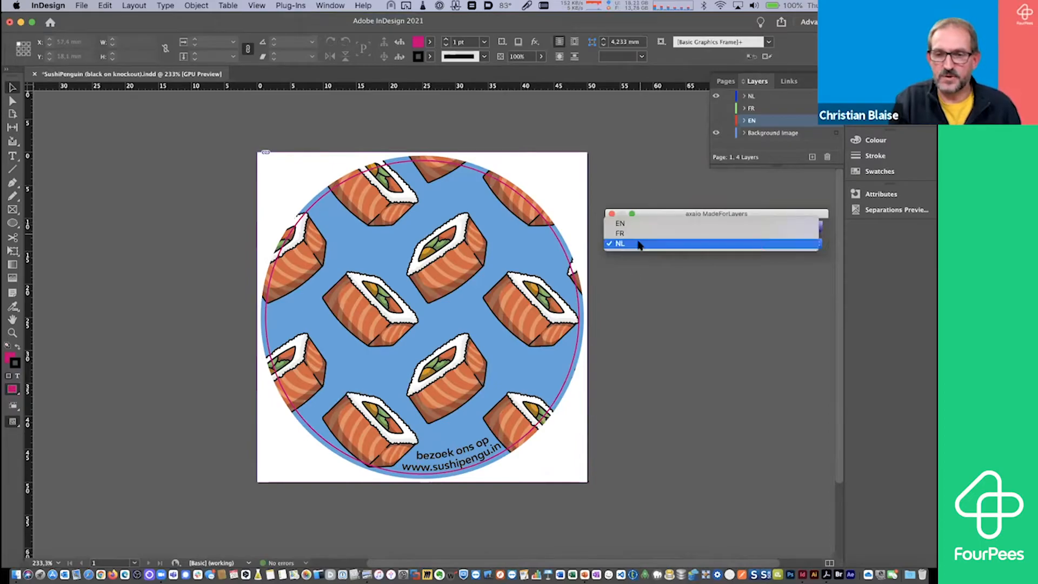
{"action": "left_click", "coordinate": [635, 226]}
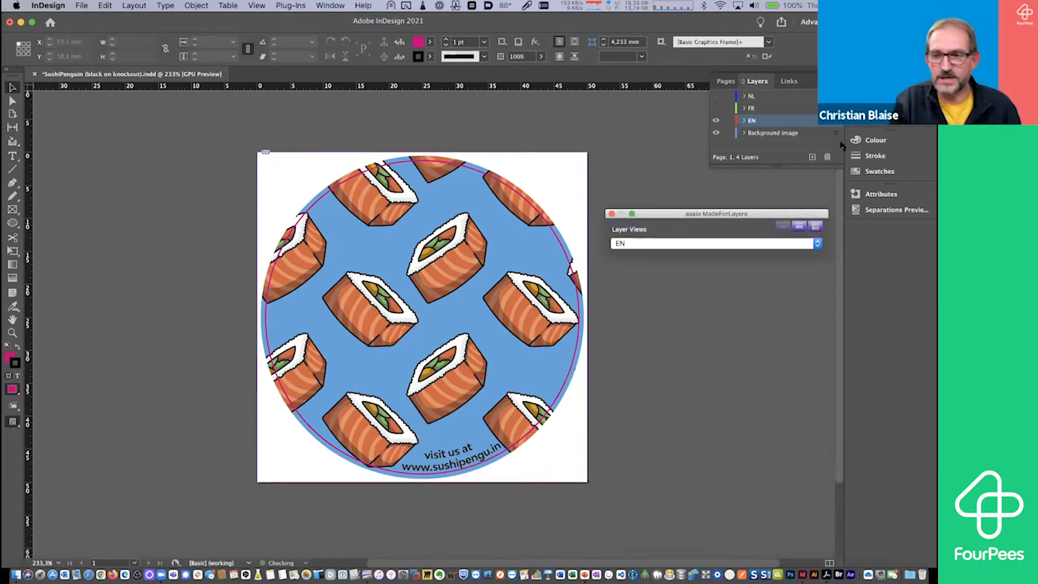
Step: Inspect the label in Separations Preview with the Black plate hidden, and turn the separations view off again
{"action": "left_click", "coordinate": [868, 209]}
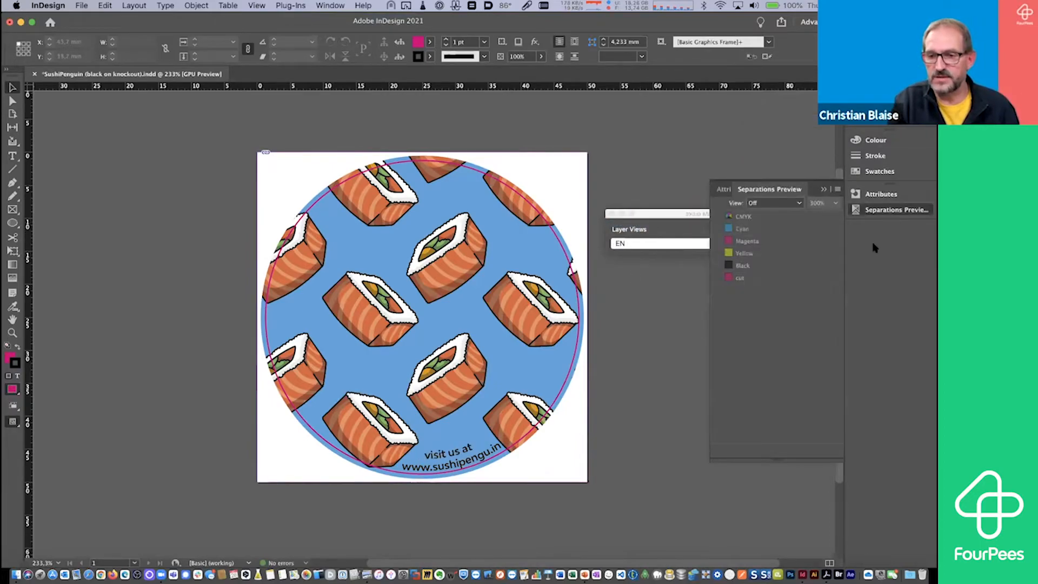
{"action": "left_click", "coordinate": [760, 204]}
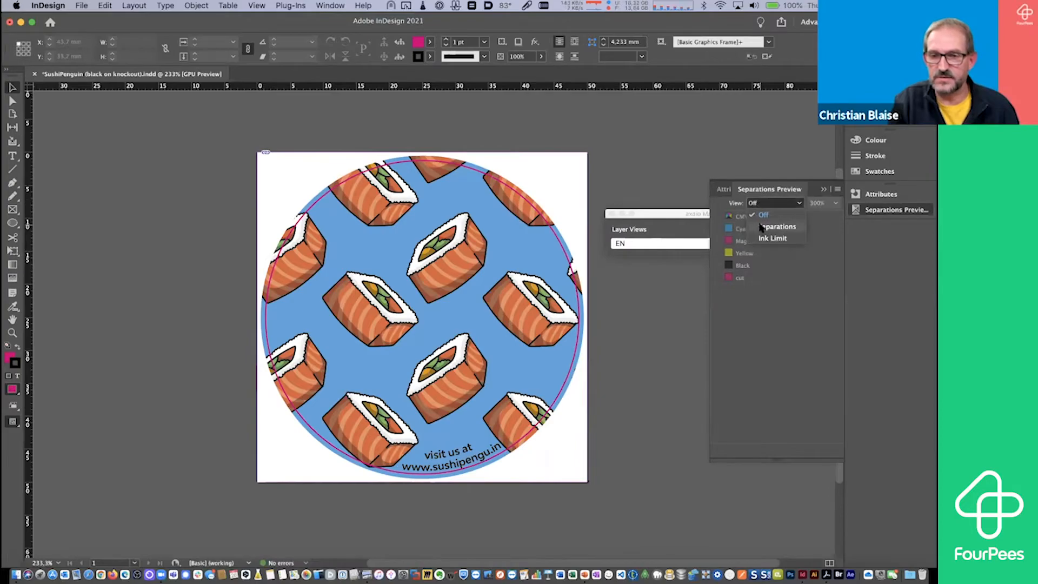
{"action": "left_click", "coordinate": [760, 227]}
{"action": "left_click", "coordinate": [716, 265]}
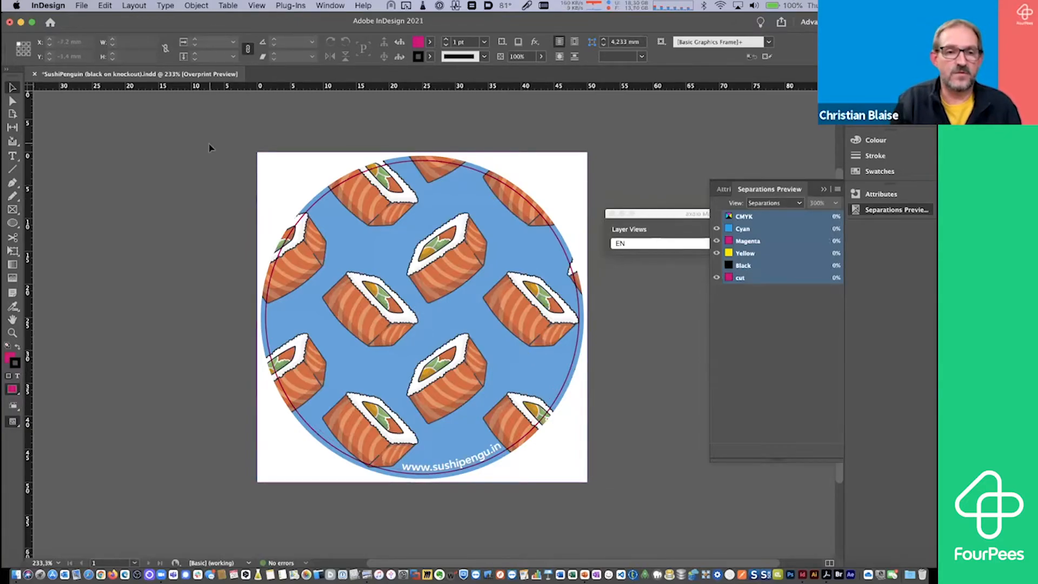
{"action": "left_click", "coordinate": [765, 204]}
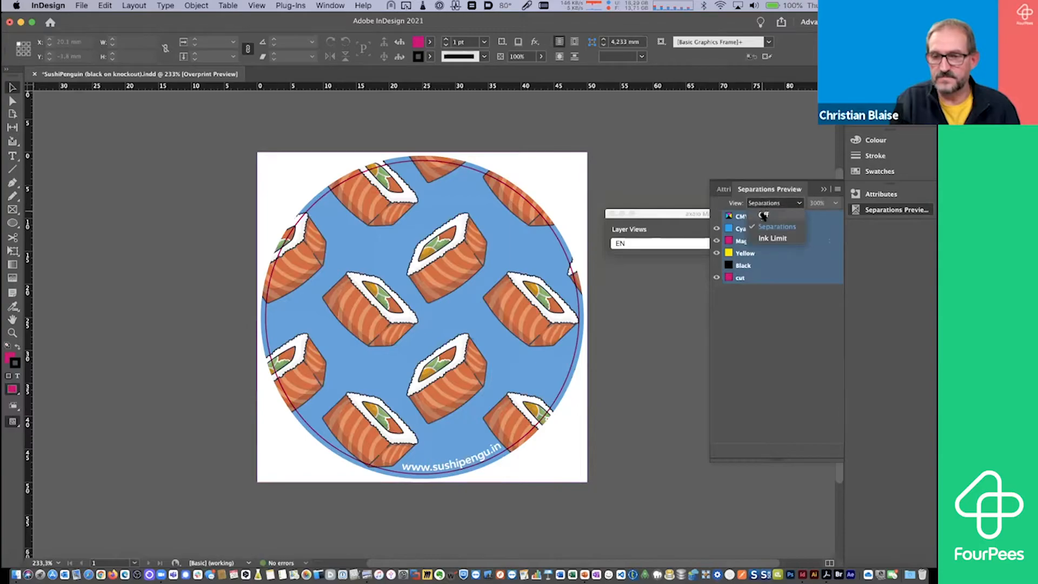
{"action": "left_click", "coordinate": [763, 215]}
Step: Open the MadeToPrint job "7. Fix problems on the fly" for editing, review its PDF Post Process settings, and close the editor
{"action": "left_click", "coordinate": [292, 5]}
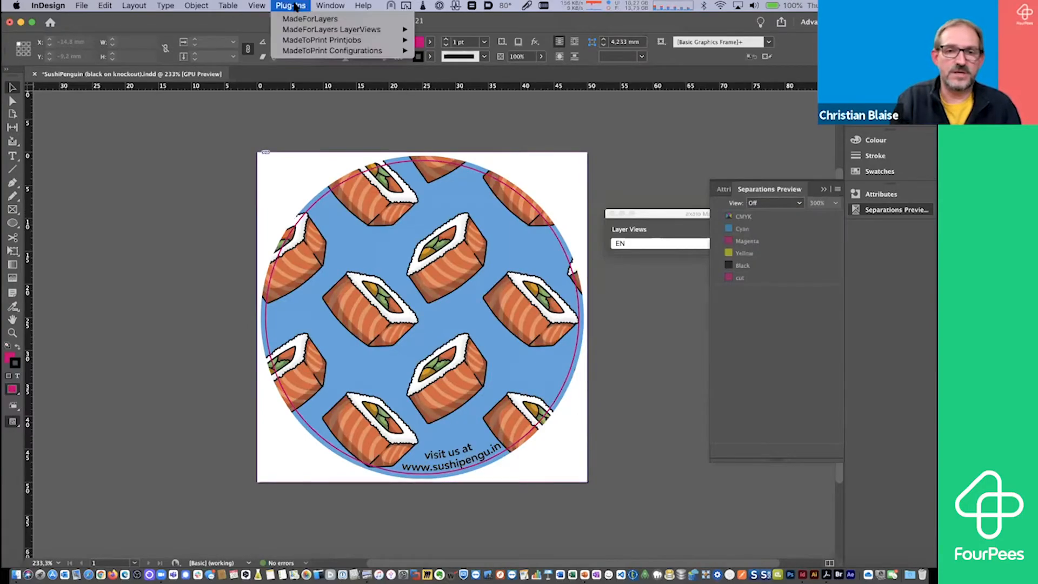
{"action": "mouse_move", "coordinate": [299, 42]}
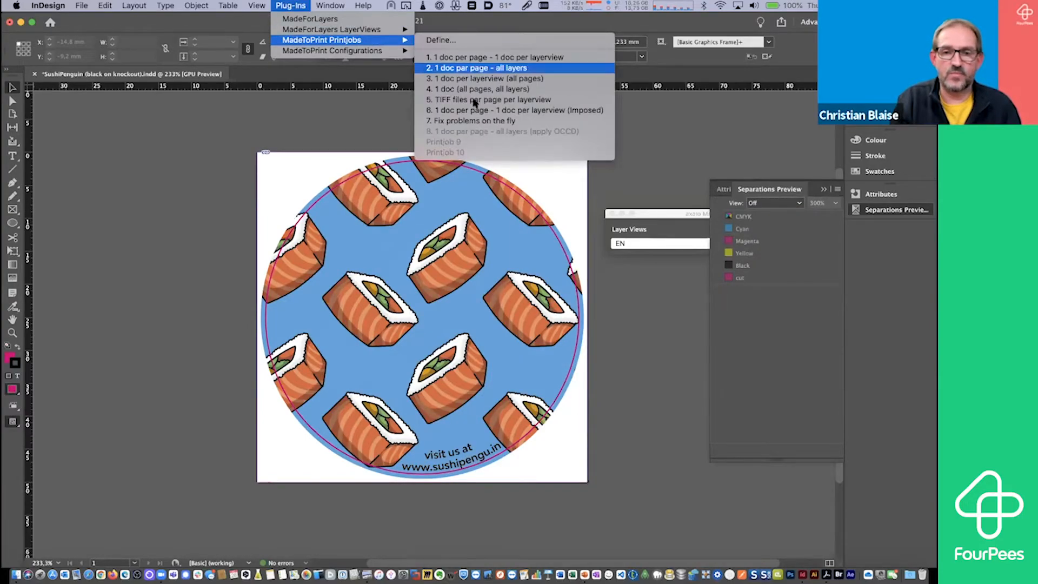
{"action": "left_click", "coordinate": [470, 120]}
{"action": "left_click", "coordinate": [91, 6]}
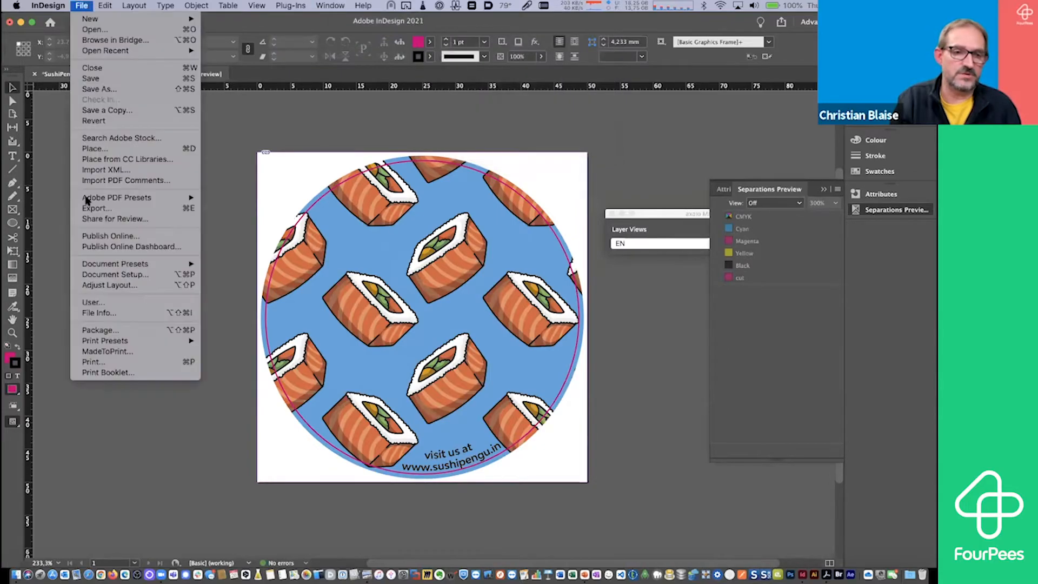
{"action": "left_click", "coordinate": [95, 353]}
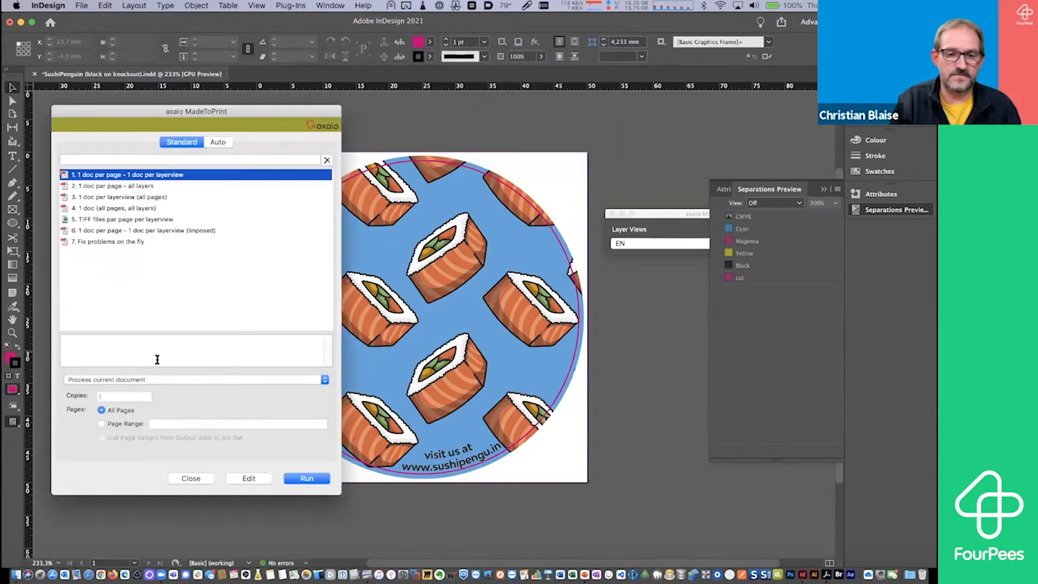
{"action": "left_click", "coordinate": [138, 242]}
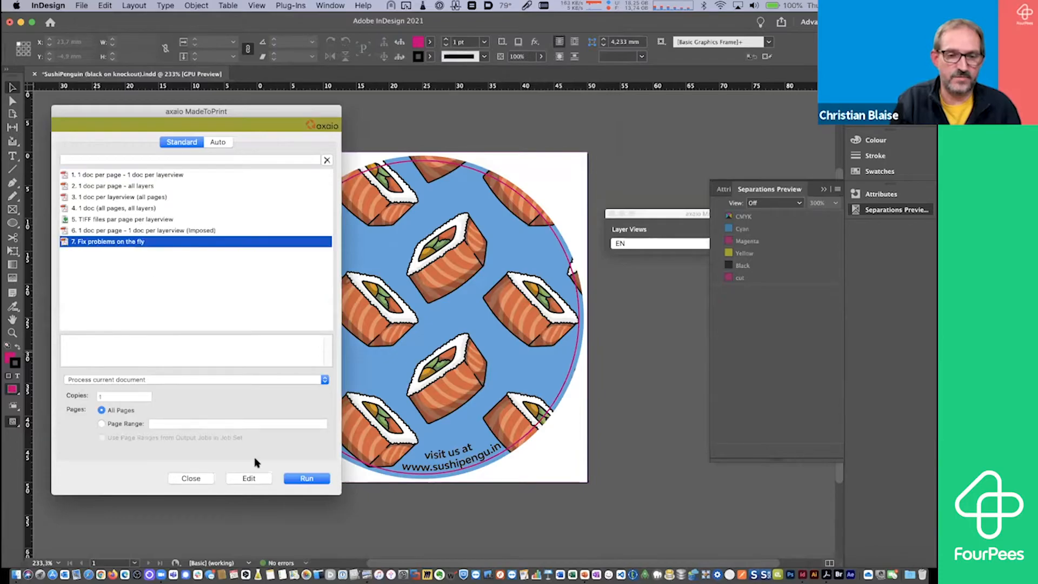
{"action": "left_click", "coordinate": [250, 478]}
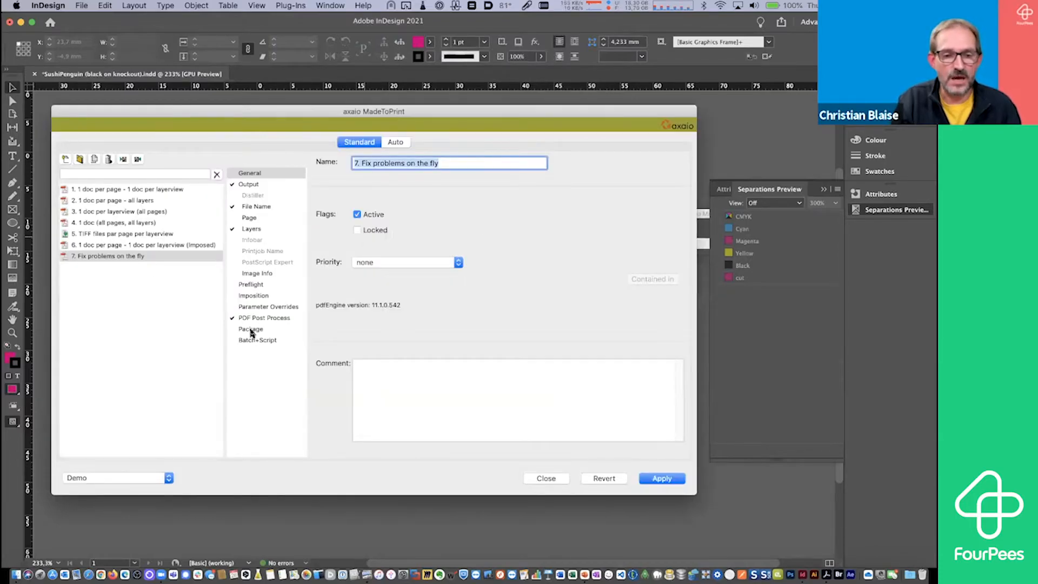
{"action": "left_click", "coordinate": [261, 319]}
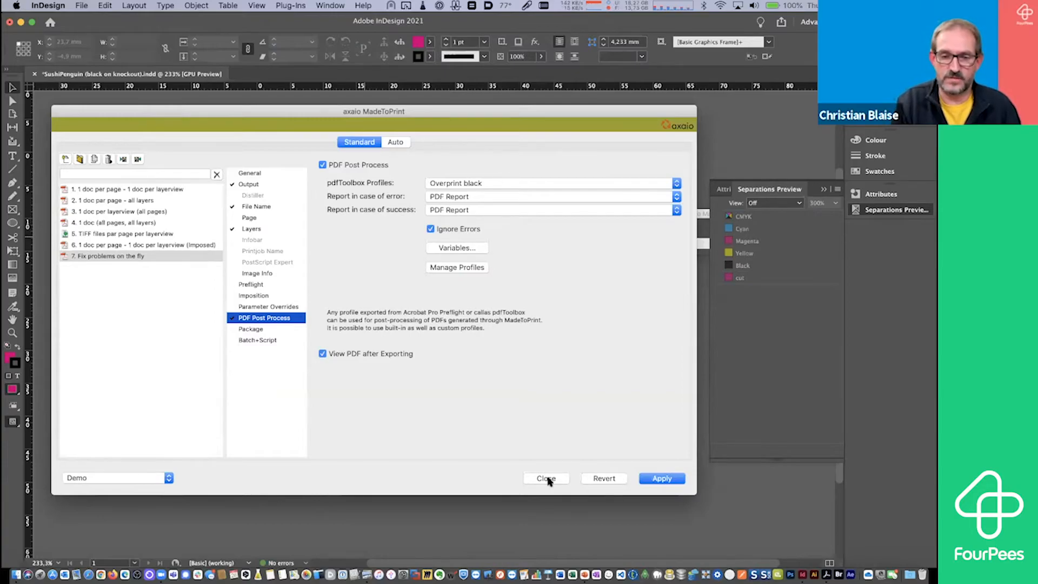
{"action": "left_click", "coordinate": [546, 478]}
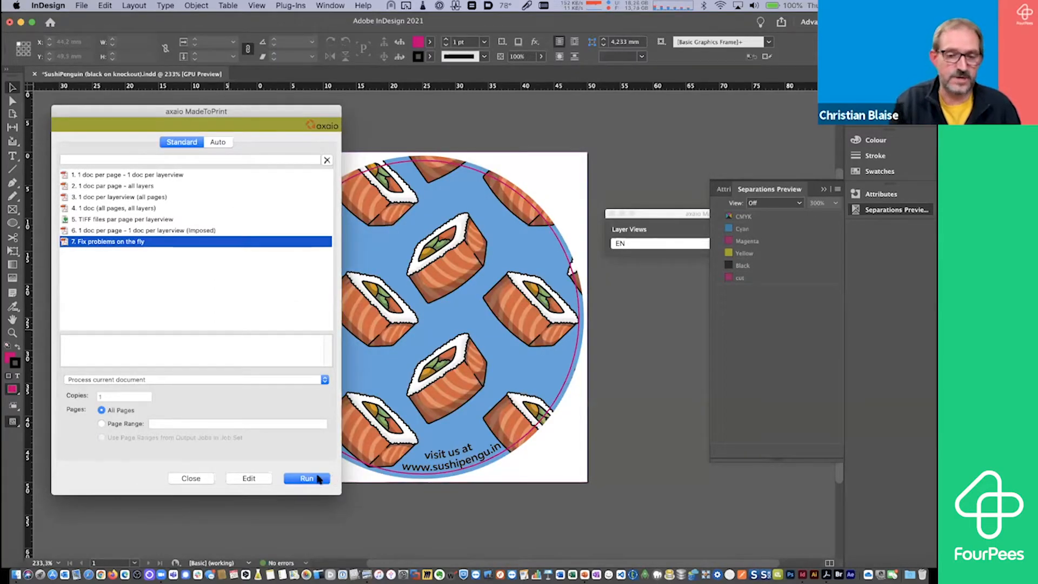
Step: Run the job "7. Fix problems on the fly" on all pages and view both exported PDFs in Acrobat
{"action": "left_click", "coordinate": [312, 479]}
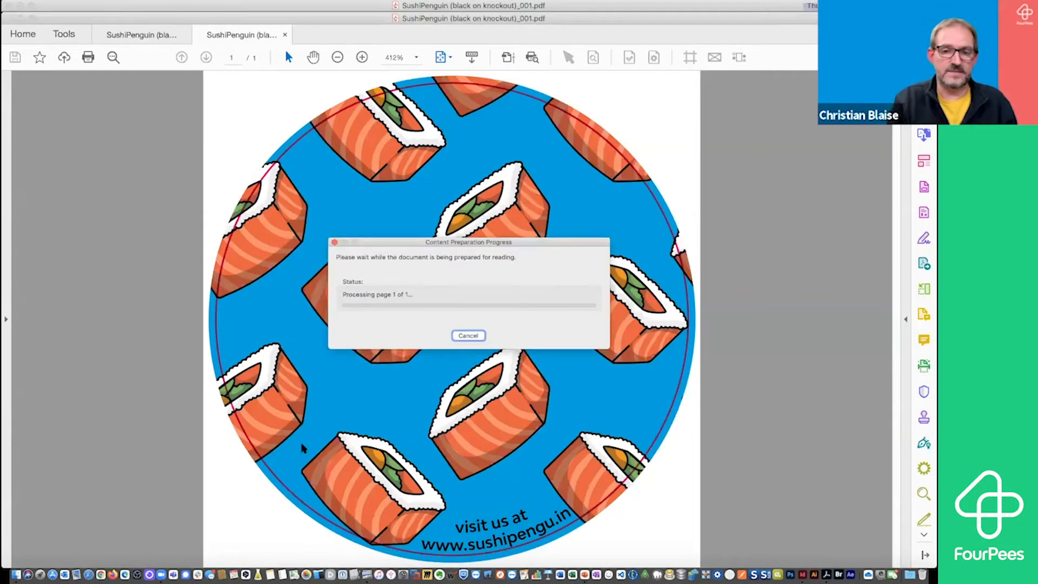
{"action": "left_click", "coordinate": [155, 37]}
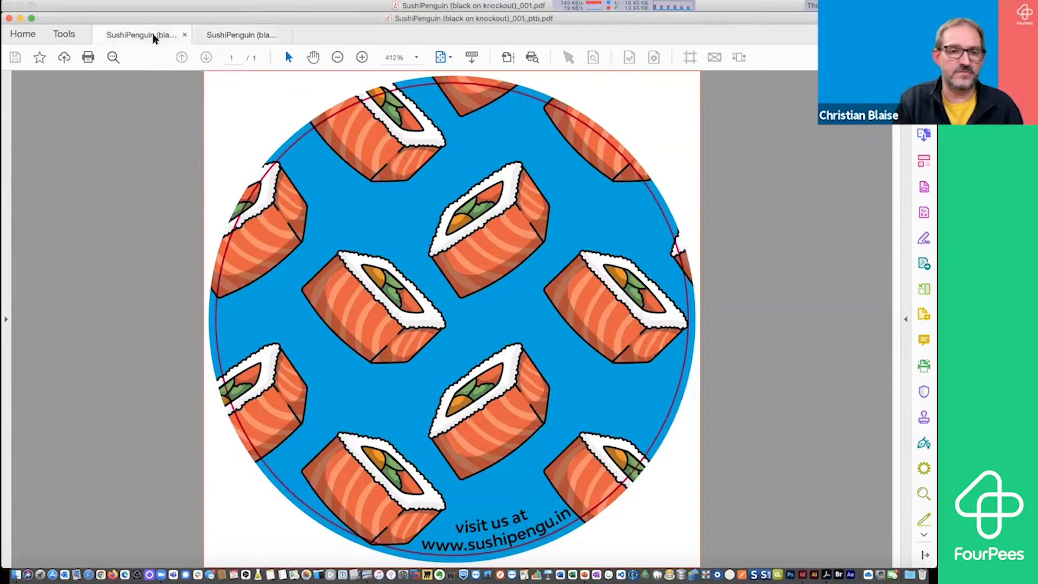
{"action": "left_click_drag", "start_coordinate": [118, 187], "coordinate": [296, 192]}
{"action": "left_click", "coordinate": [242, 36]}
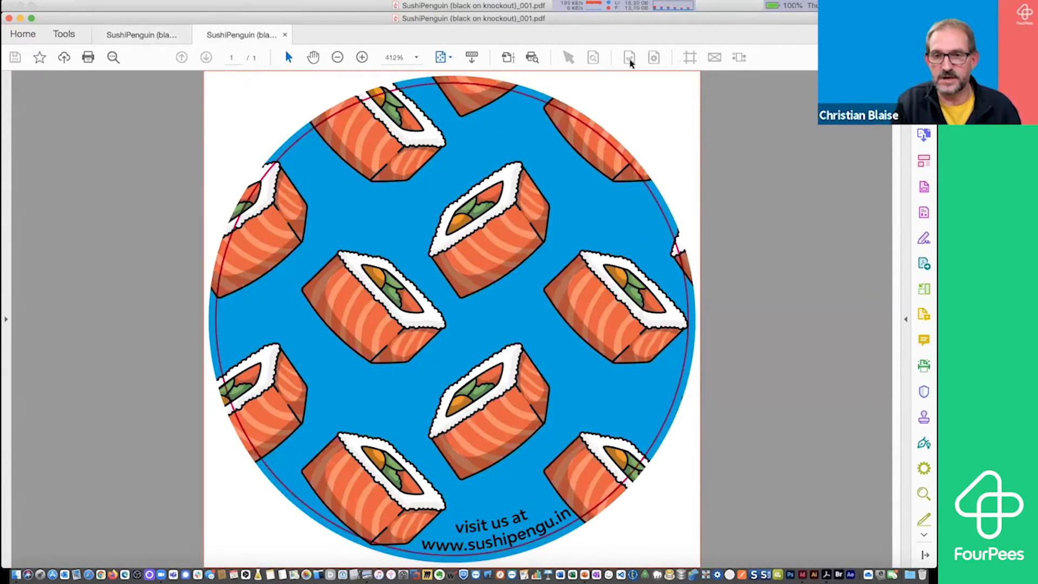
Step: Check the exported PDF's separations in Output Preview with the Process Black plate hidden
{"action": "left_click", "coordinate": [508, 56]}
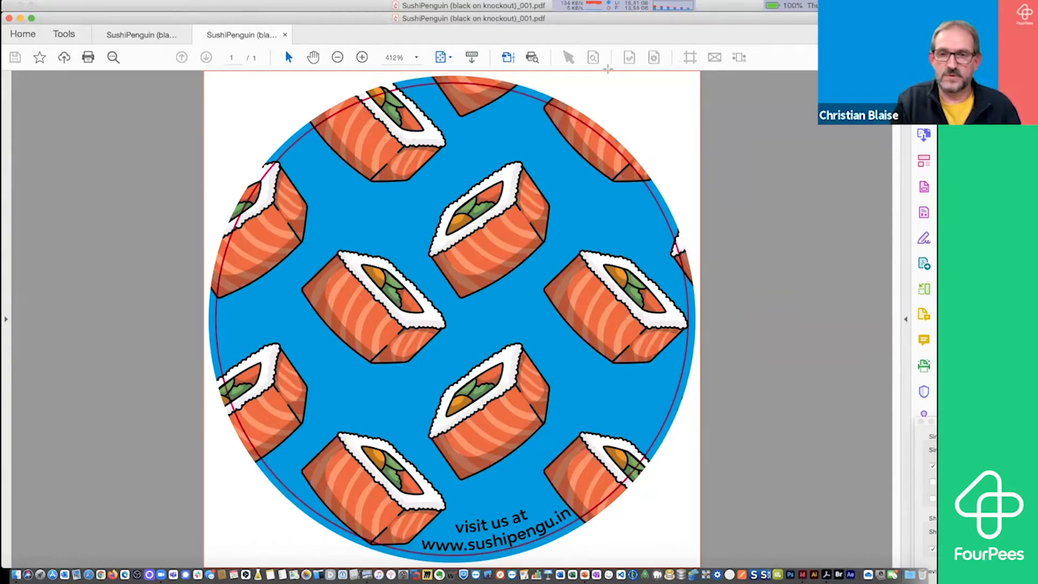
{"action": "left_click", "coordinate": [508, 60]}
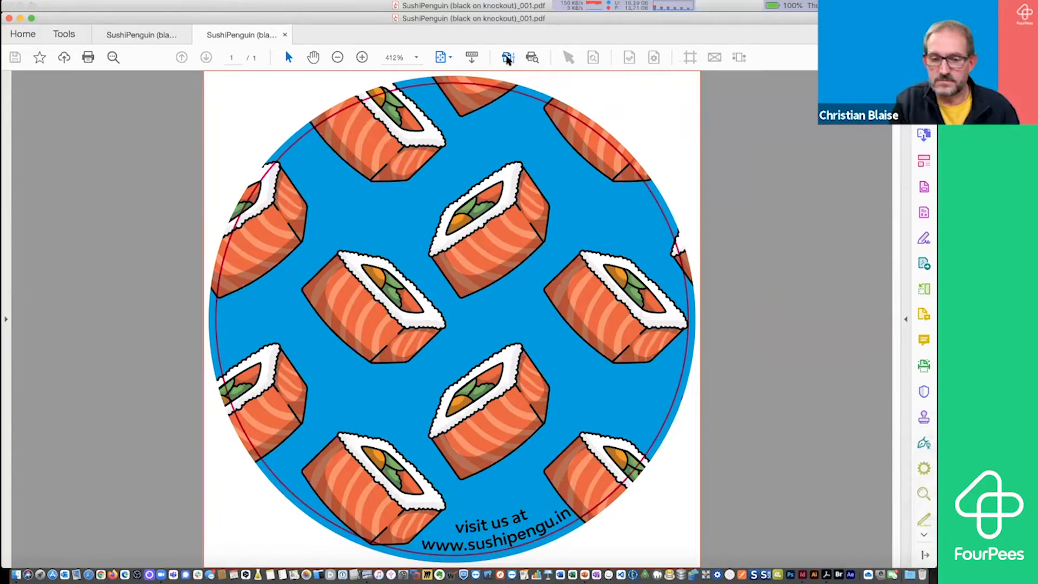
{"action": "left_click", "coordinate": [507, 59]}
{"action": "left_click", "coordinate": [507, 59]}
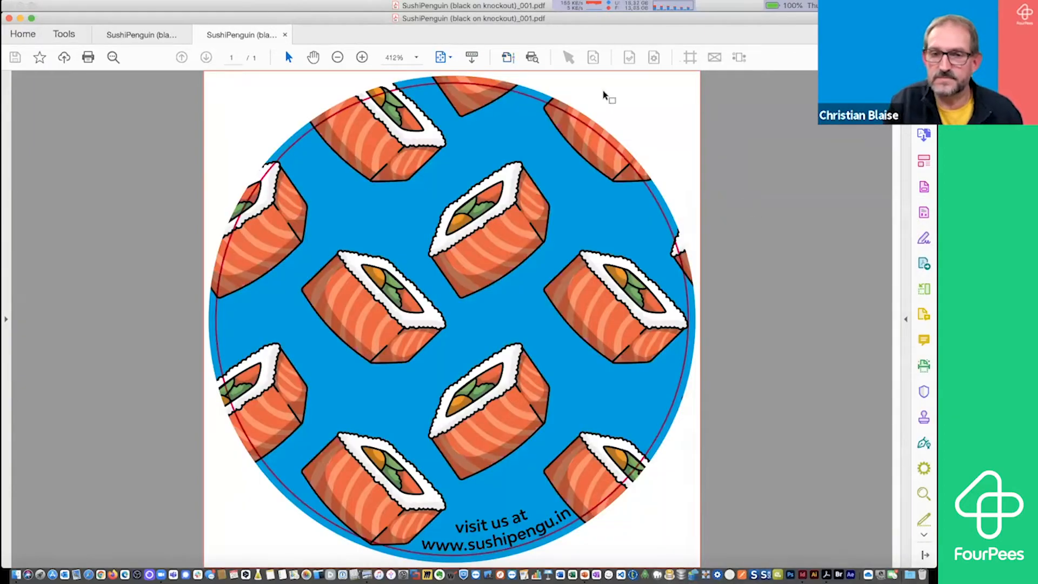
{"action": "left_click", "coordinate": [507, 58]}
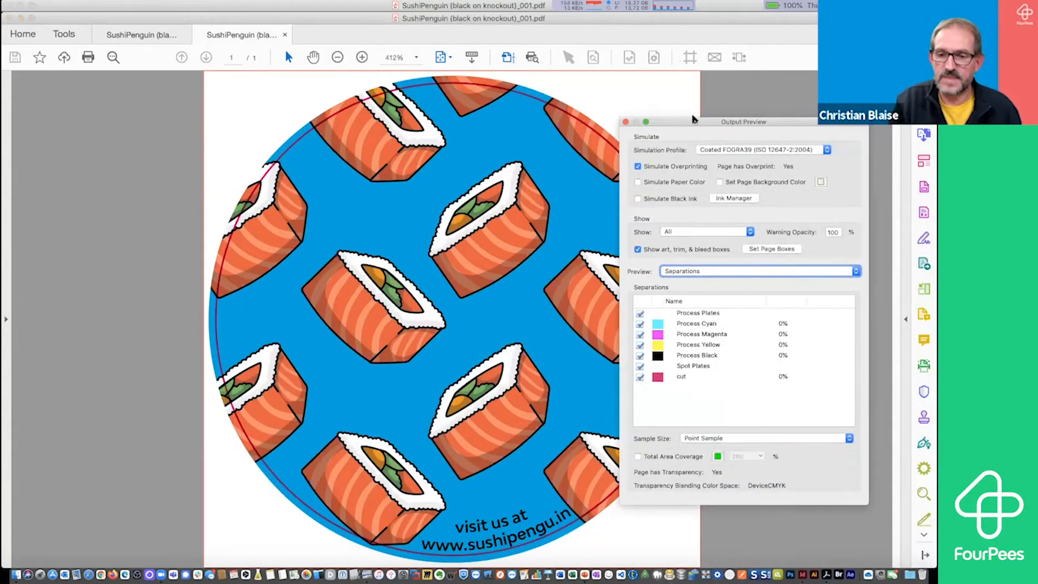
{"action": "left_click", "coordinate": [656, 347]}
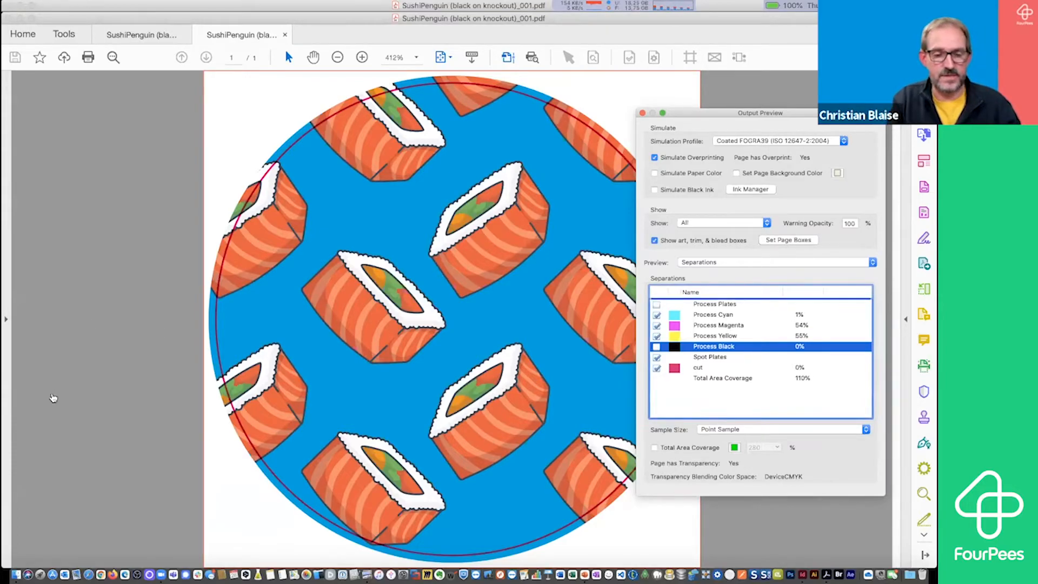
Step: Return to InDesign and reopen the PDF Post Process settings of the MadeToPrint job "7. Fix problems on the fly"
{"action": "key", "text": "super+Tab"}
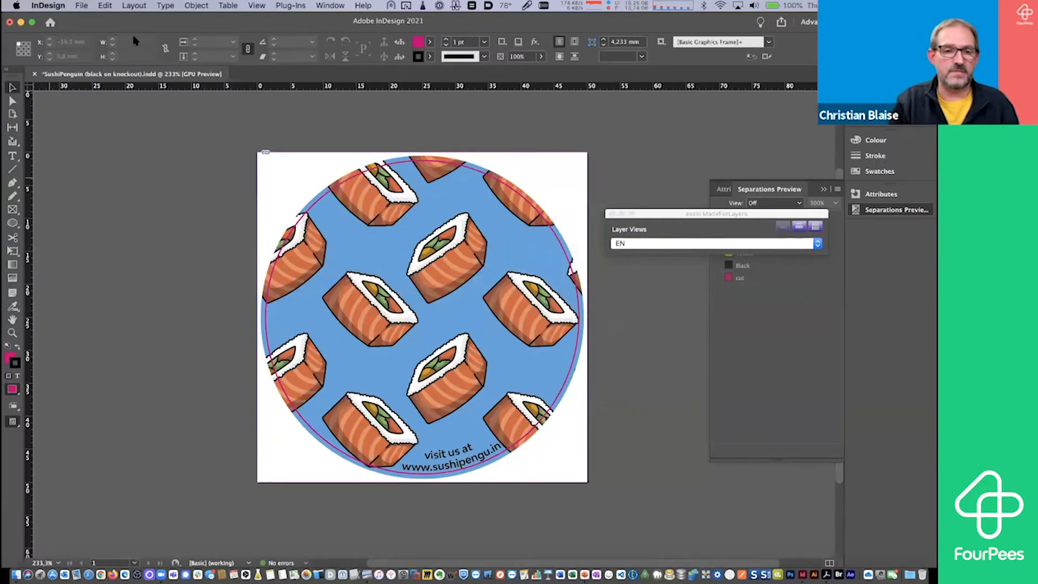
{"action": "left_click", "coordinate": [82, 6]}
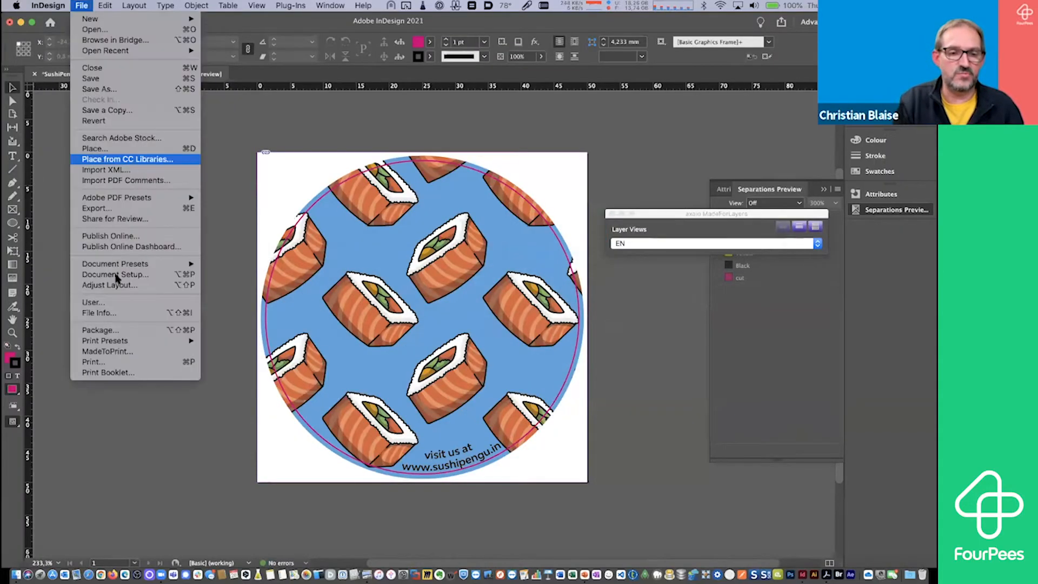
{"action": "left_click", "coordinate": [118, 352]}
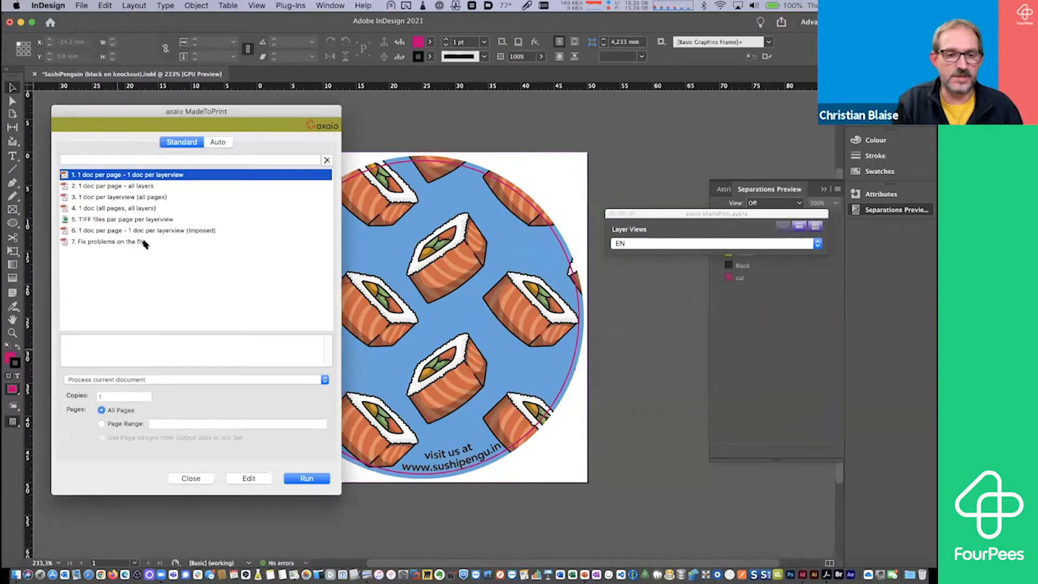
{"action": "left_click", "coordinate": [144, 242]}
{"action": "left_click", "coordinate": [249, 477]}
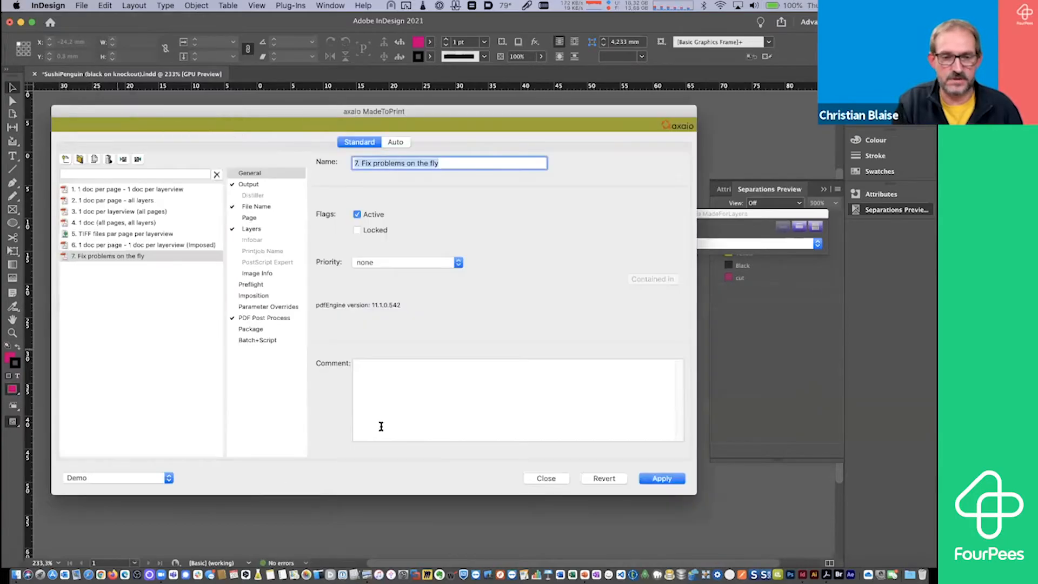
{"action": "left_click", "coordinate": [277, 319]}
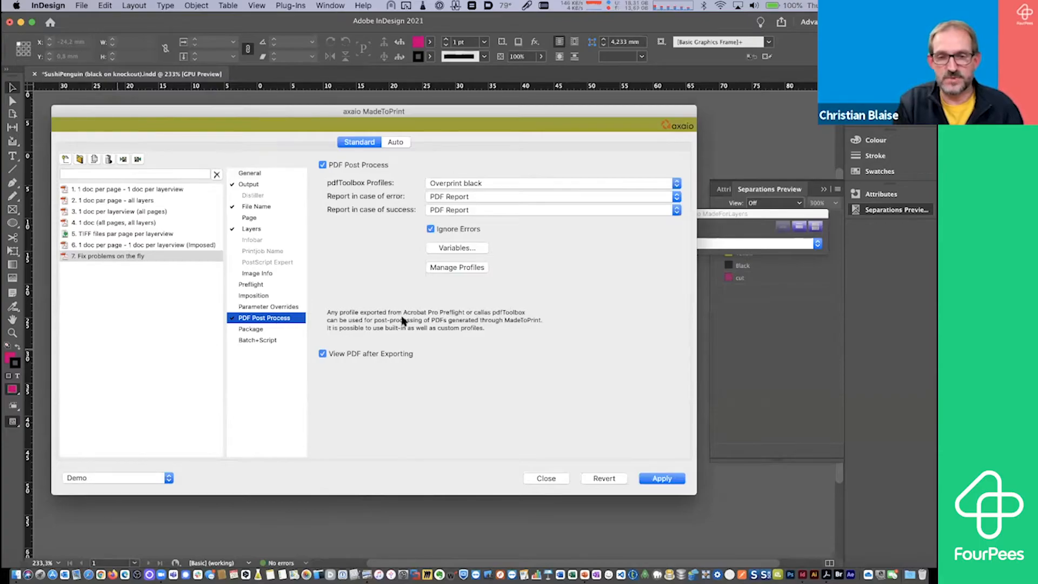
Step: Try out the MadeToPrint Preflight and InDesign Preflight options in the job's Preflight settings, switching each off again
{"action": "left_click", "coordinate": [251, 285]}
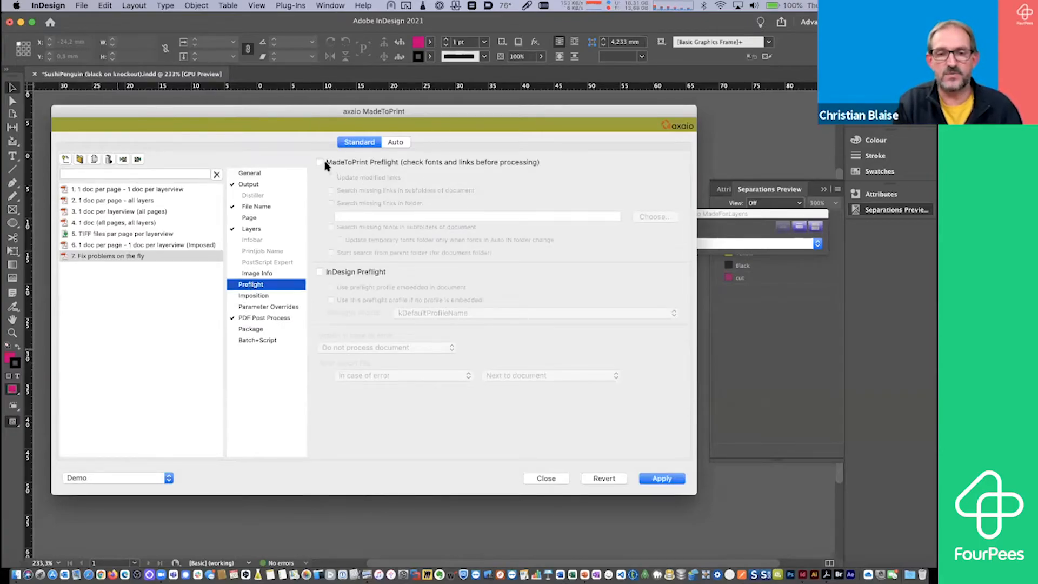
{"action": "left_click", "coordinate": [394, 163]}
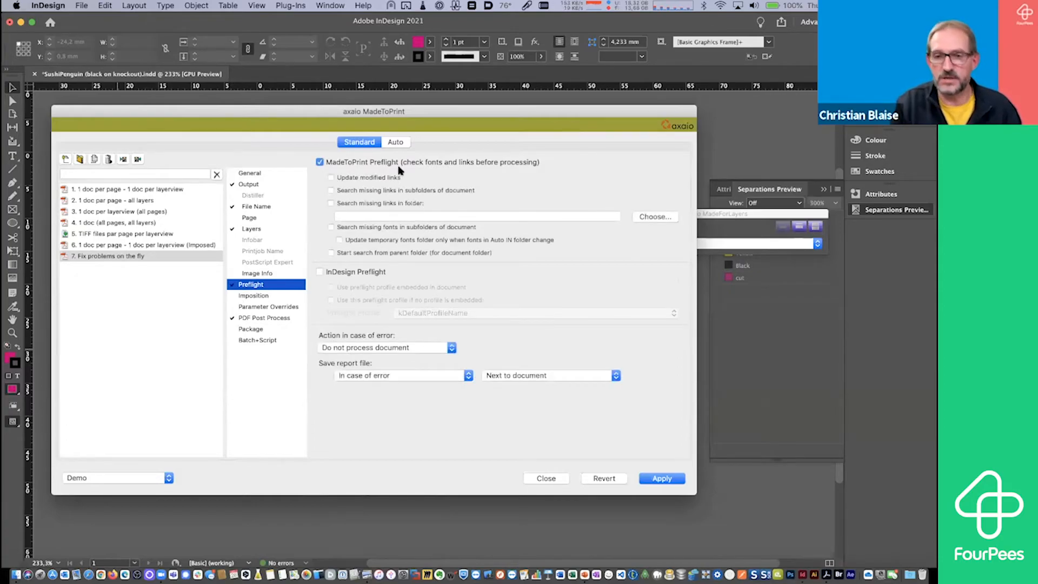
{"action": "left_click", "coordinate": [320, 162]}
{"action": "left_click", "coordinate": [321, 272]}
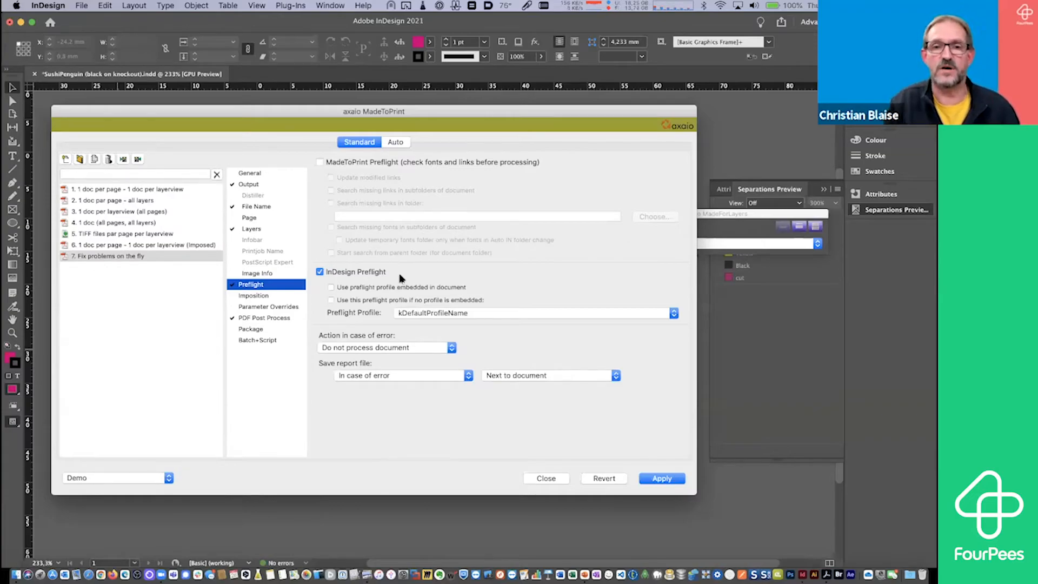
{"action": "left_click", "coordinate": [538, 33]}
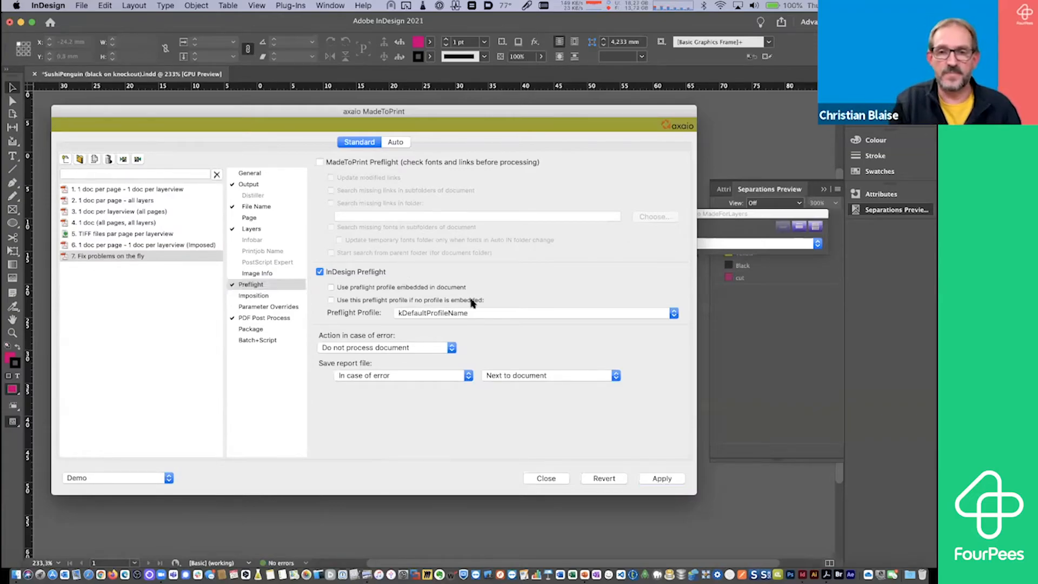
{"action": "left_click", "coordinate": [320, 272]}
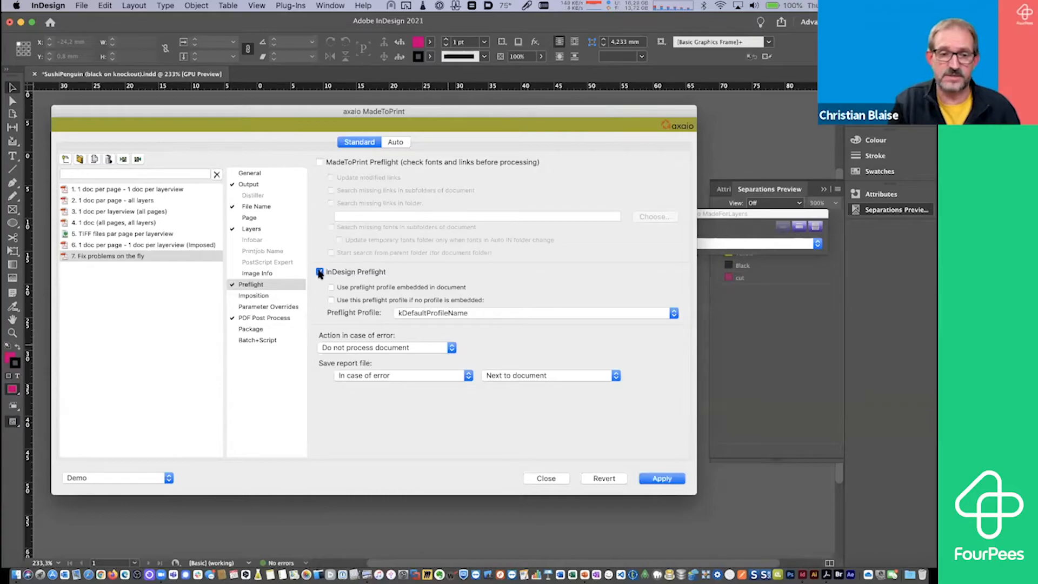
Step: Review the job's PDF Post Process settings once more, discard the job changes, and close MadeToPrint
{"action": "left_click", "coordinate": [260, 319]}
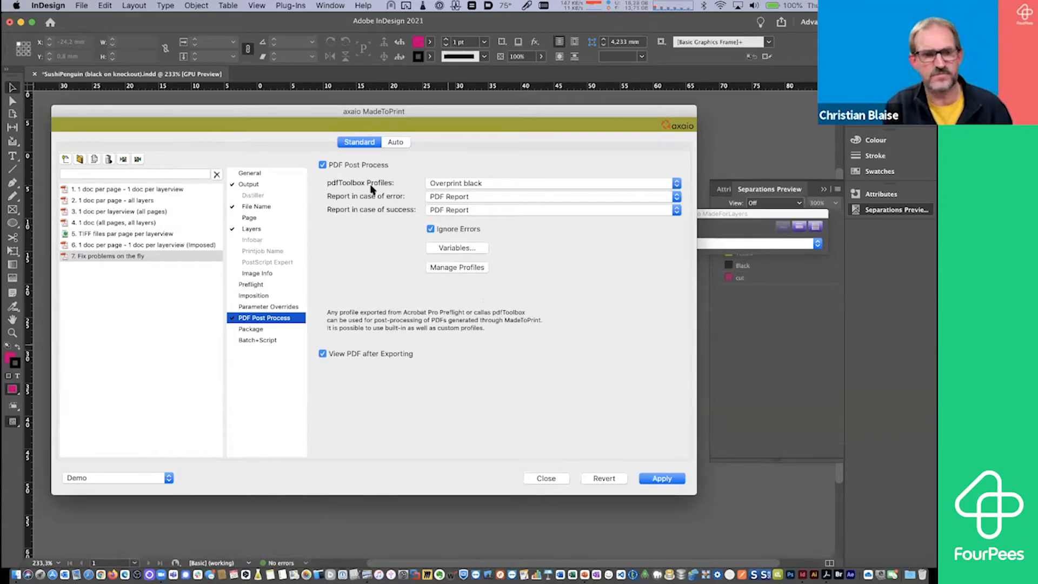
{"action": "left_click", "coordinate": [546, 479]}
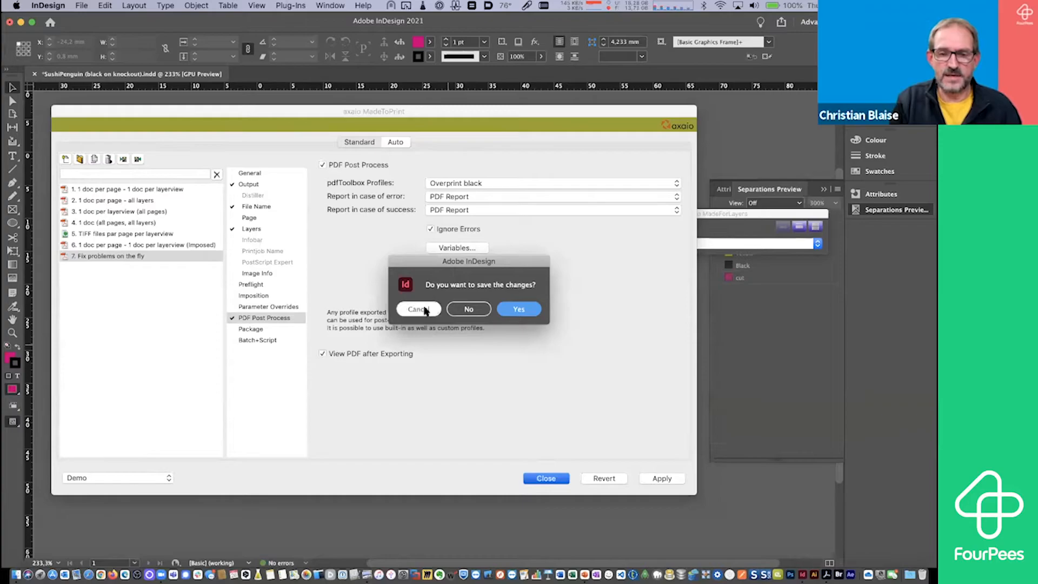
{"action": "left_click", "coordinate": [468, 310]}
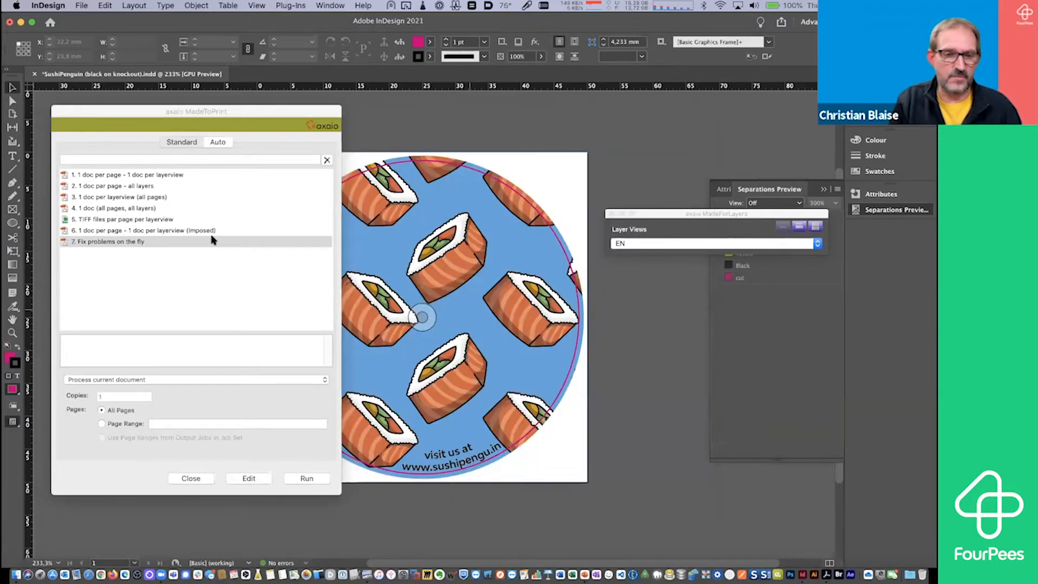
{"action": "left_click", "coordinate": [196, 478]}
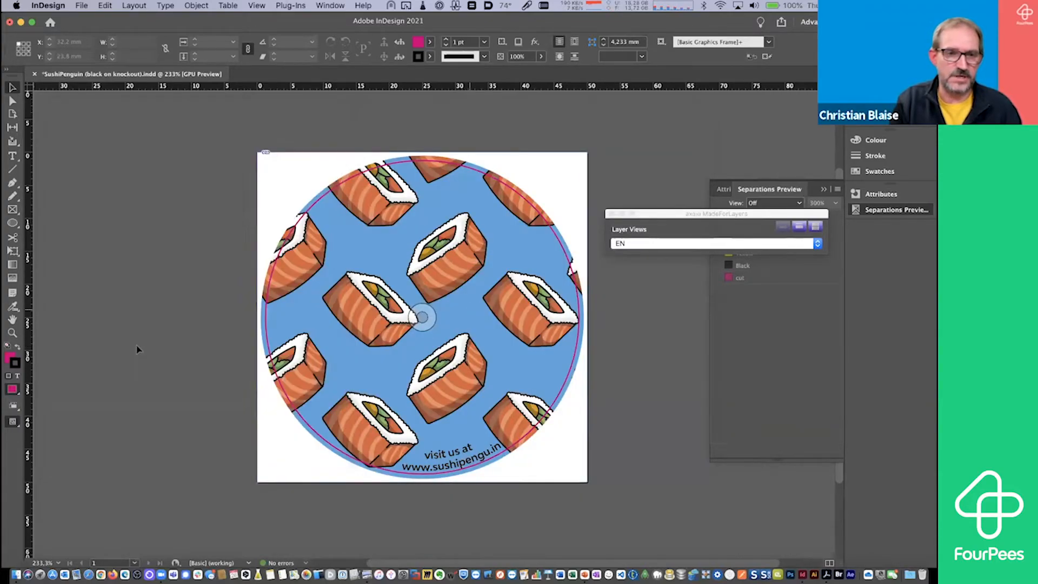
Step: Close the black on knockout document without saving and, from Finder, open SushiPenguin Tech&Cut.indd
{"action": "left_click", "coordinate": [34, 75]}
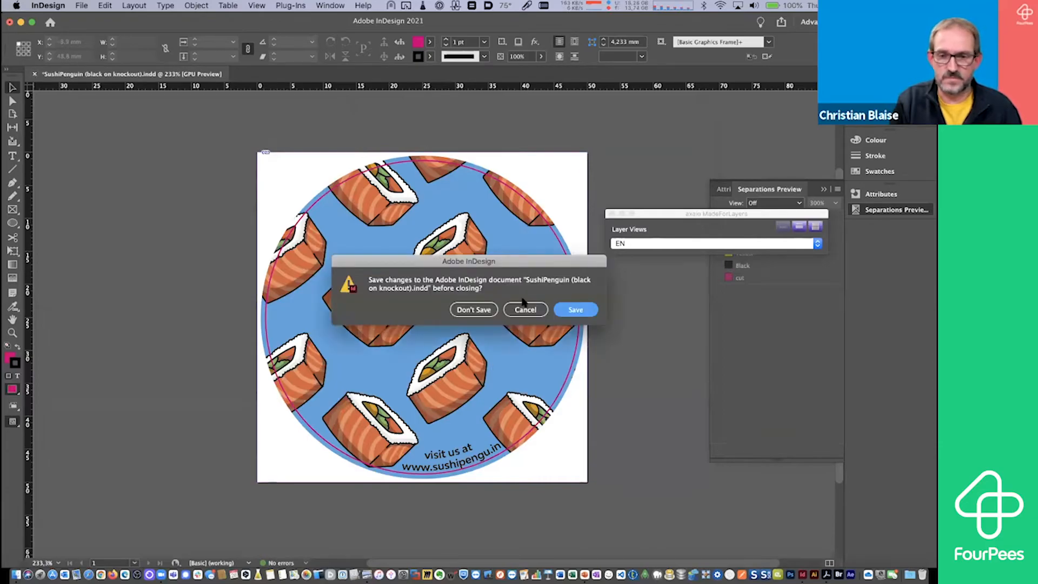
{"action": "left_click", "coordinate": [468, 309]}
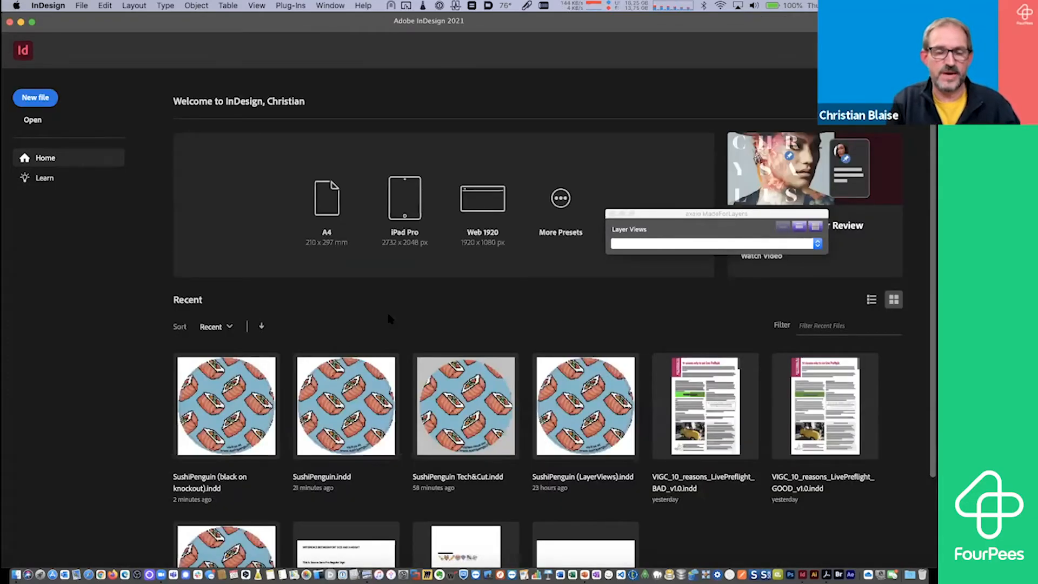
{"action": "key", "text": "super+Tab"}
{"action": "key", "text": "super+Tab"}
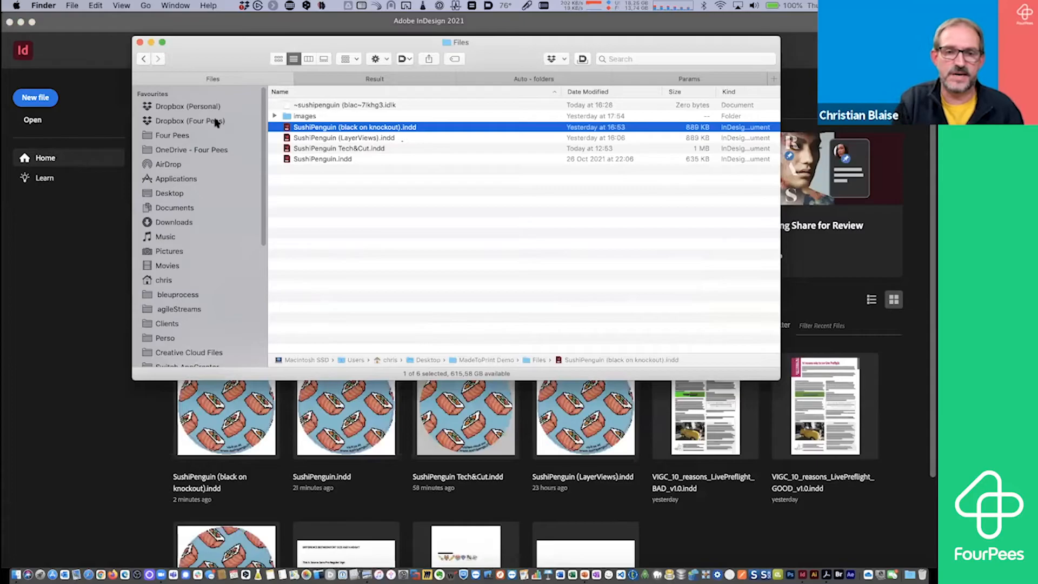
{"action": "scroll", "coordinate": [290, 142], "scroll_direction": "down", "scroll_amount": 1}
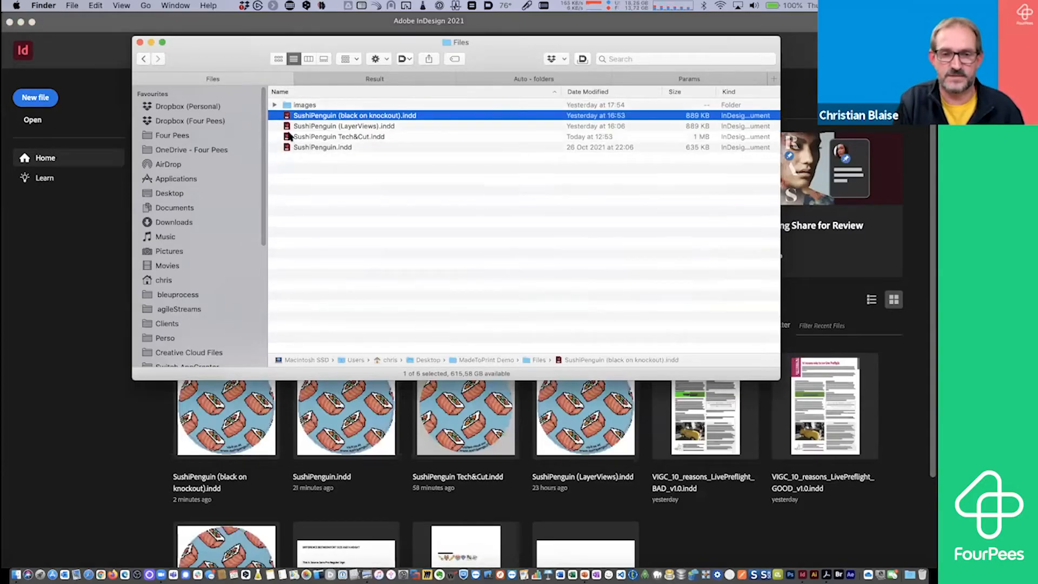
{"action": "double_click", "coordinate": [290, 136]}
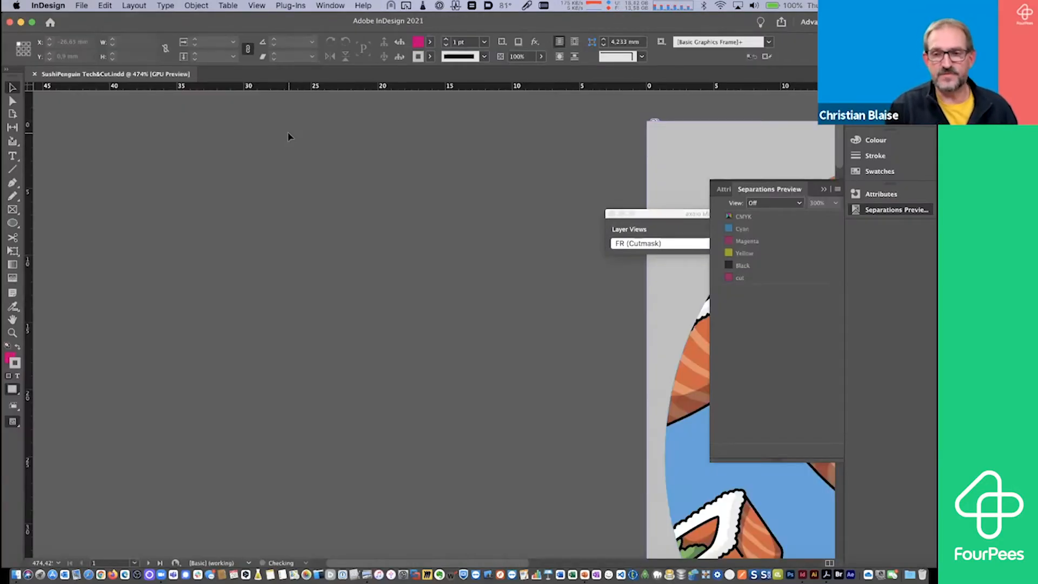
Step: Expand MadeForLayers to list both its layer views and layers, and show InDesign's own Layers list as well
{"action": "left_click", "coordinate": [651, 214]}
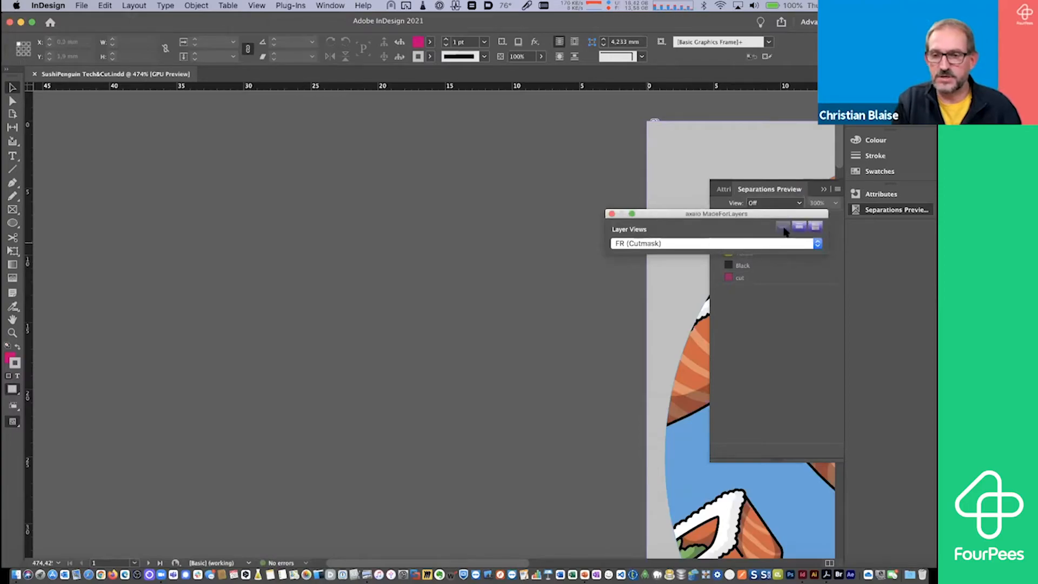
{"action": "left_click", "coordinate": [815, 226]}
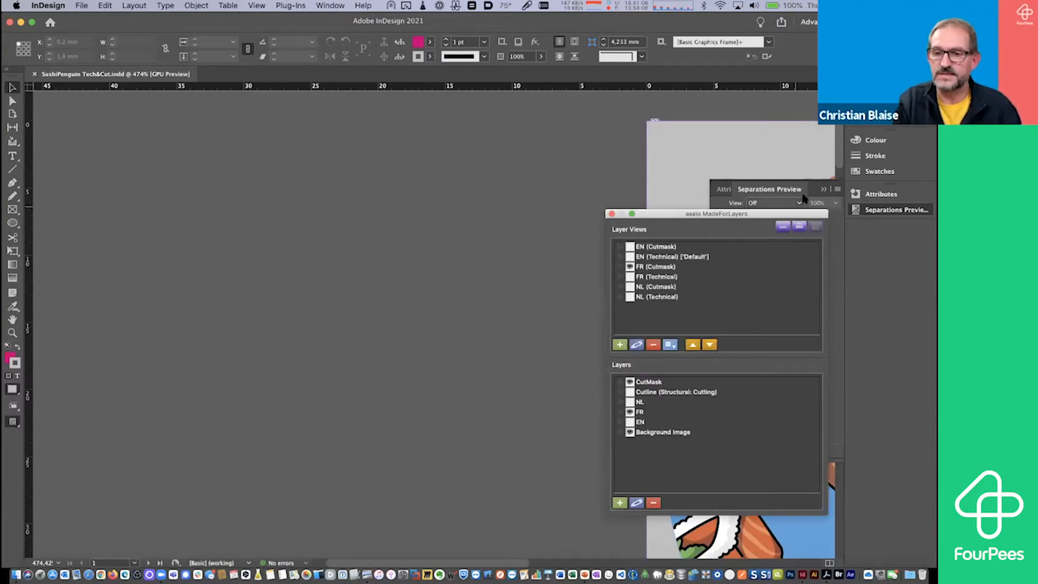
{"action": "left_click", "coordinate": [875, 102]}
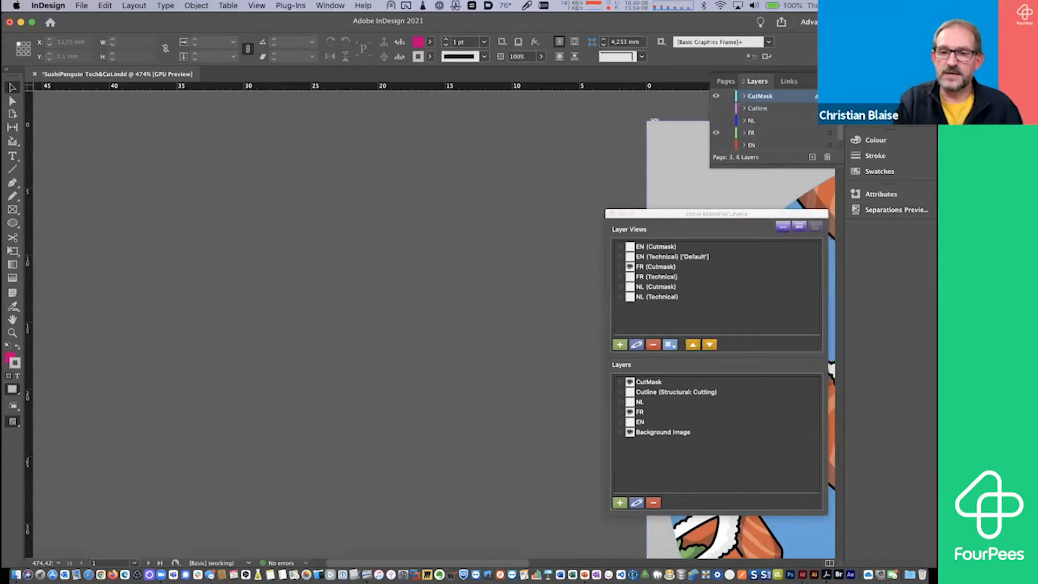
Step: With the whole sticker in view, hide the CutMask layer and show the Cutline layer
{"action": "scroll", "coordinate": [219, 307], "scroll_direction": "down", "scroll_amount": 8}
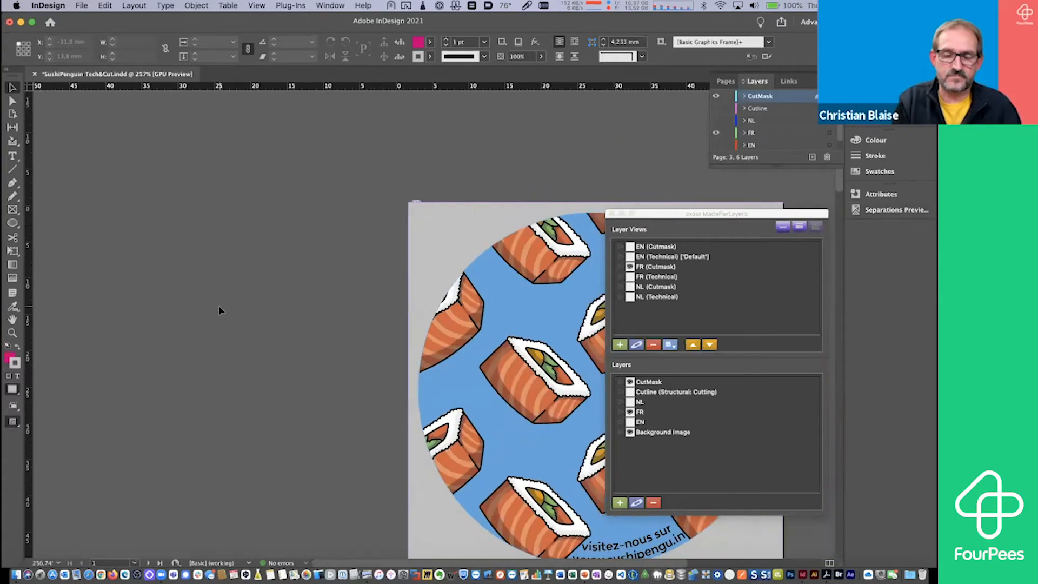
{"action": "scroll", "coordinate": [218, 306], "scroll_direction": "right", "scroll_amount": 4}
{"action": "scroll", "coordinate": [219, 306], "scroll_direction": "down", "scroll_amount": 3}
{"action": "scroll", "coordinate": [219, 306], "scroll_direction": "up", "scroll_amount": 2}
{"action": "scroll", "coordinate": [218, 307], "scroll_direction": "left", "scroll_amount": 2}
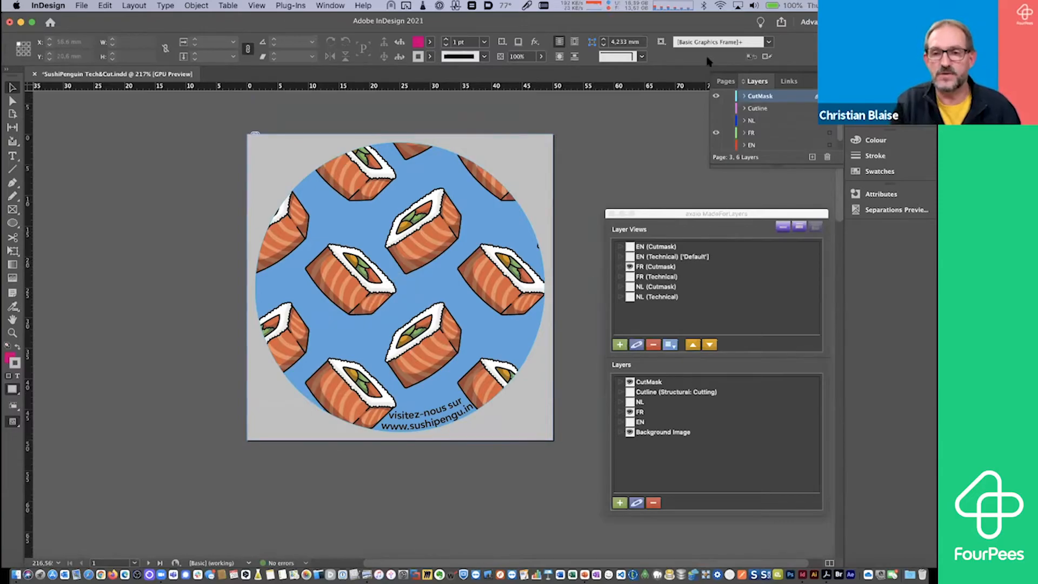
{"action": "left_click", "coordinate": [715, 97]}
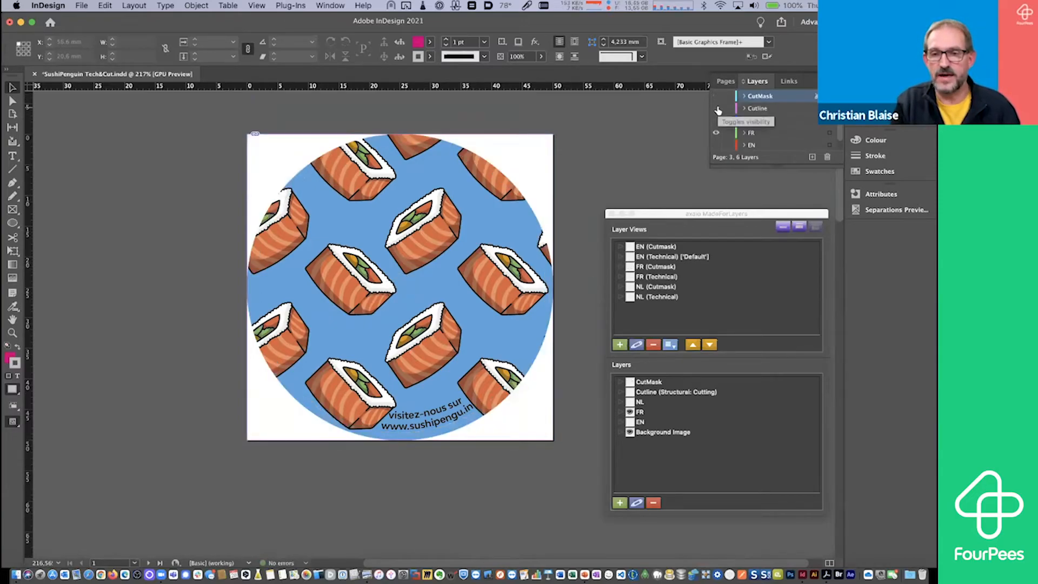
{"action": "left_click", "coordinate": [717, 109]}
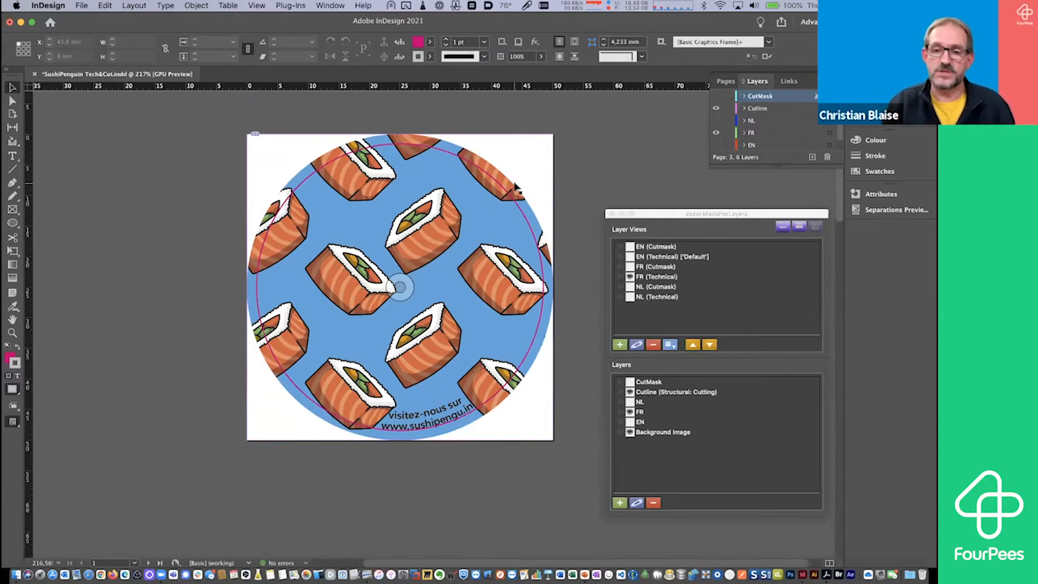
Step: Compare the artwork in the layer views EN (Technical), EN (Cutmask), FR (Cutmask), NL (Cutmask) and NL (Technical)
{"action": "left_click", "coordinate": [630, 258]}
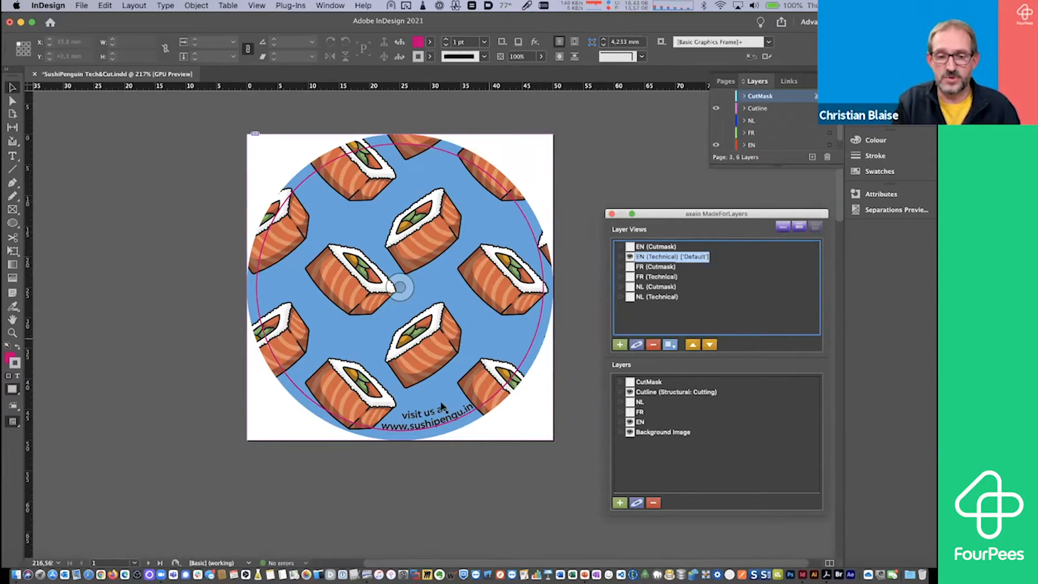
{"action": "left_click", "coordinate": [630, 247]}
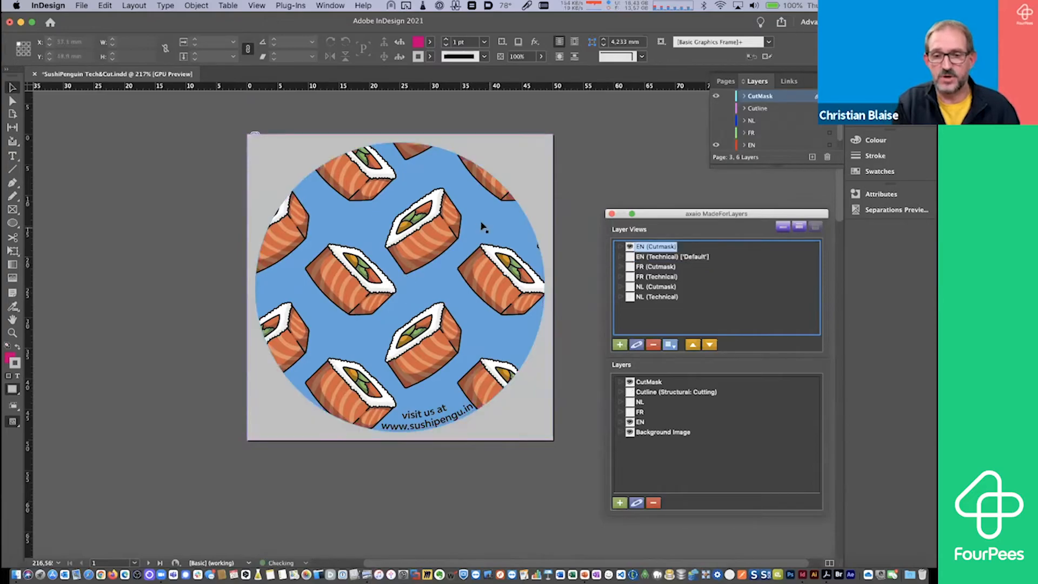
{"action": "left_click", "coordinate": [630, 267]}
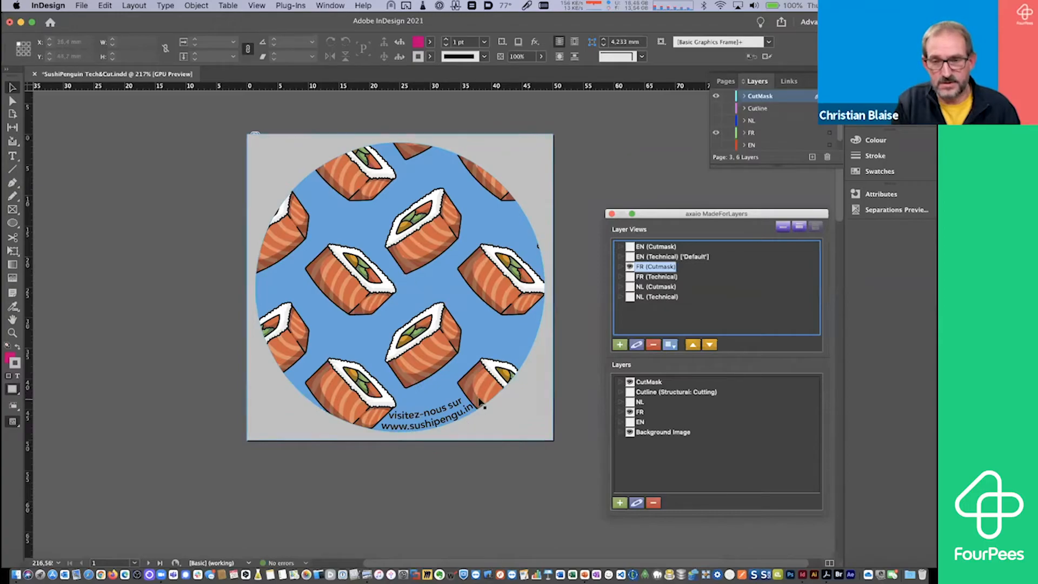
{"action": "left_click", "coordinate": [630, 286]}
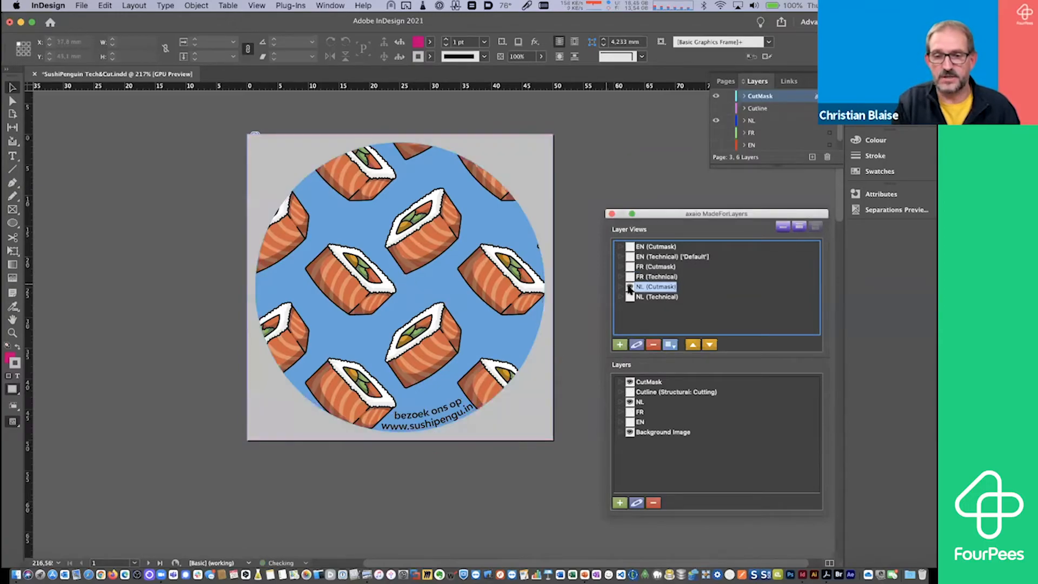
{"action": "left_click", "coordinate": [629, 297]}
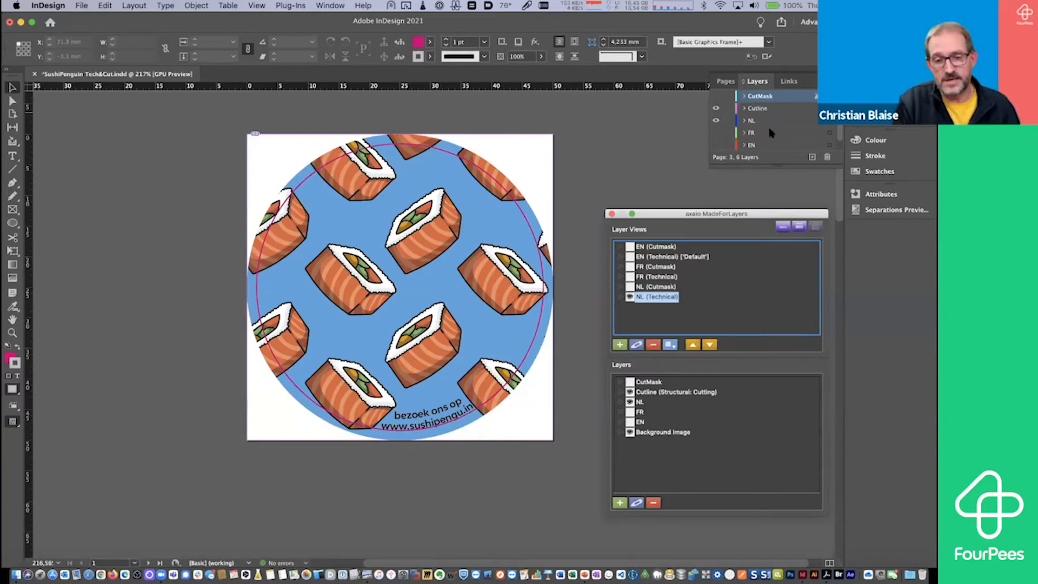
{"action": "left_click", "coordinate": [400, 287]}
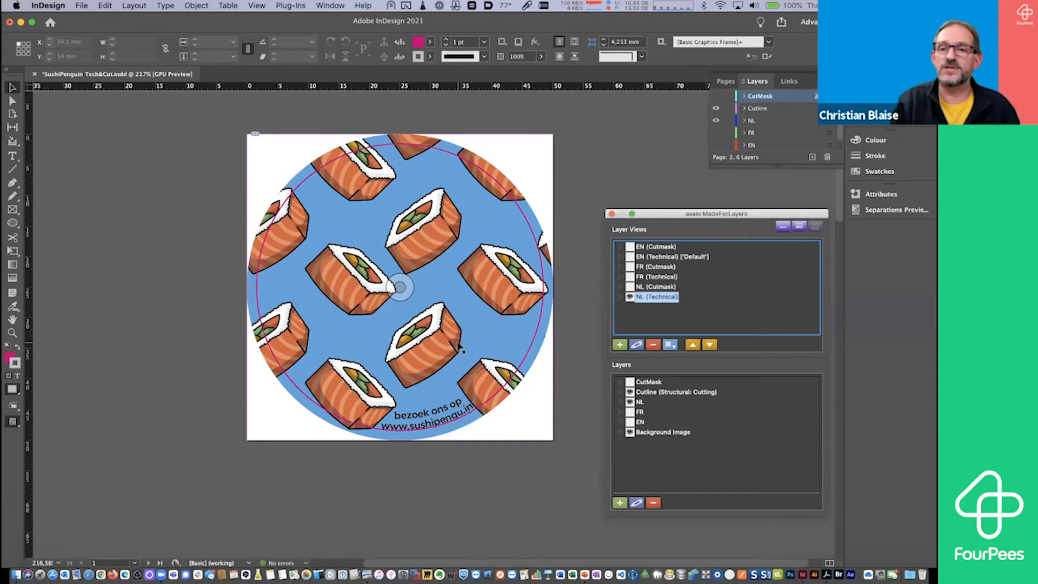
Step: Recreate the English cutmask combination manually by hiding the Cutline and NL layers and showing the CutMask and EN layers
{"action": "left_click", "coordinate": [717, 110]}
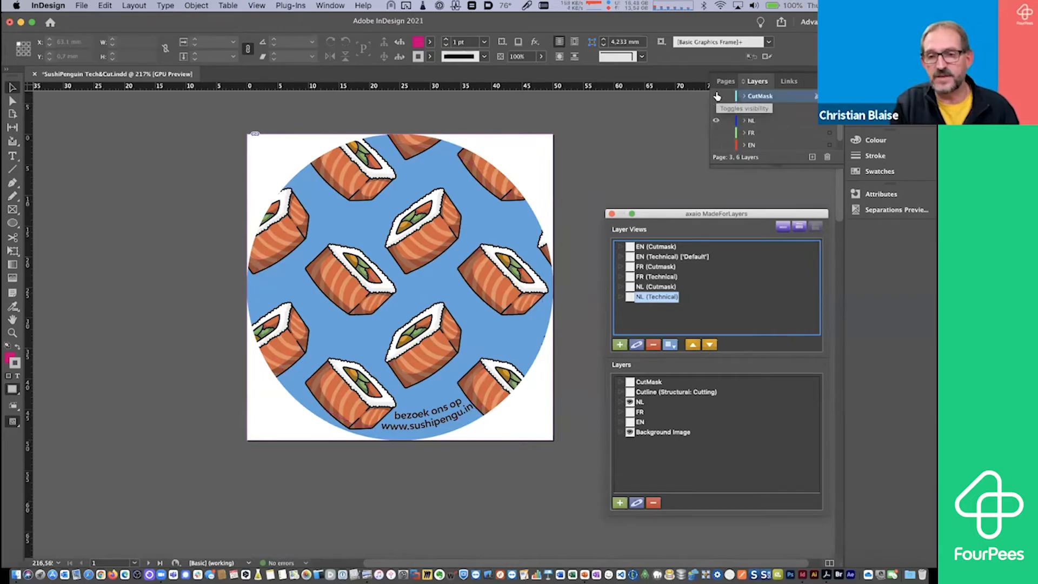
{"action": "left_click", "coordinate": [716, 96]}
{"action": "left_click", "coordinate": [715, 121]}
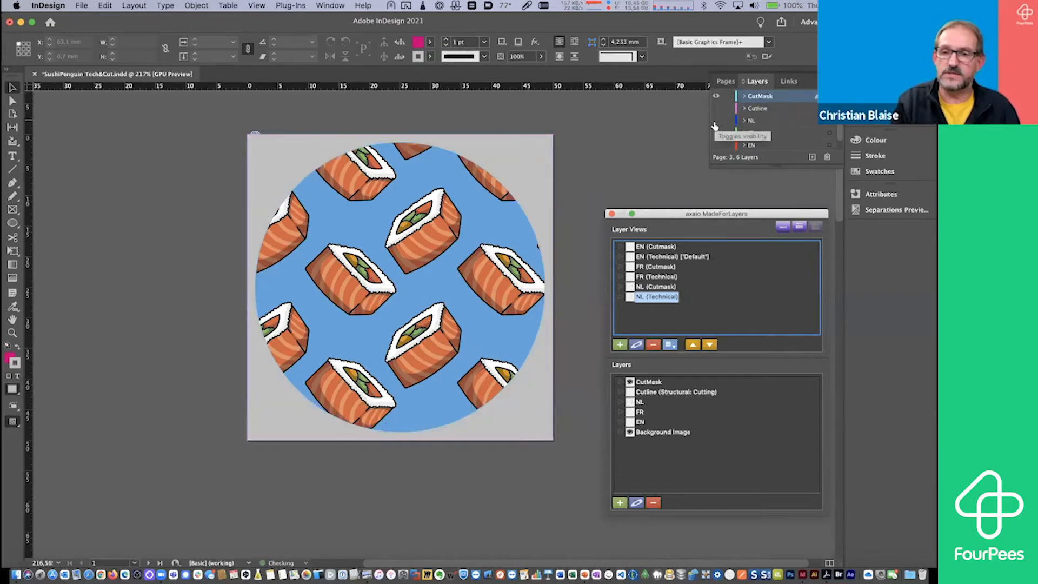
{"action": "left_click", "coordinate": [716, 145]}
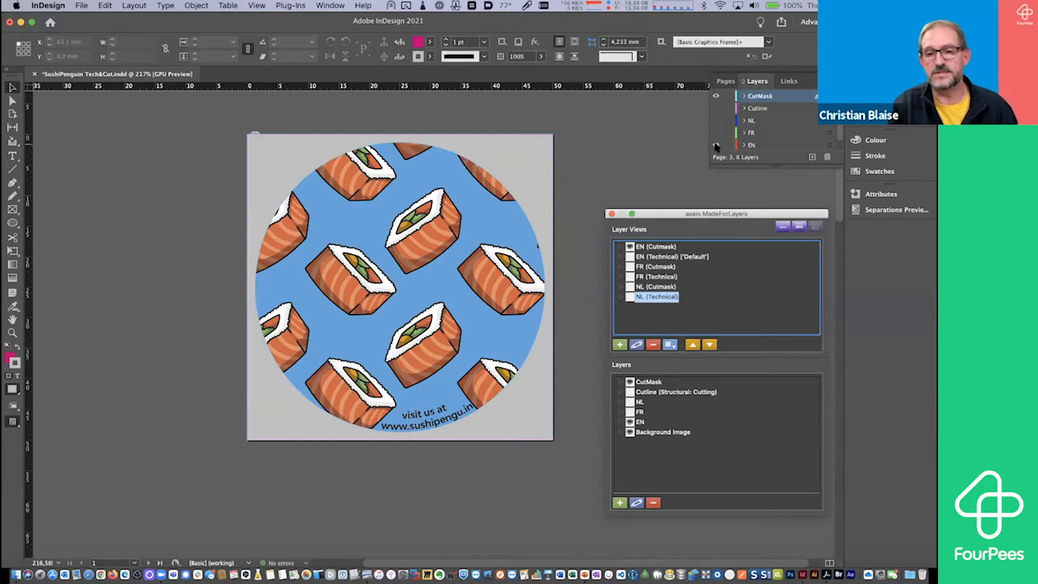
Step: Activate the FR (Technical) layer view and run the MadeToPrint job "1. 1 doc per page - 1 doc per layerview"
{"action": "left_click", "coordinate": [630, 266]}
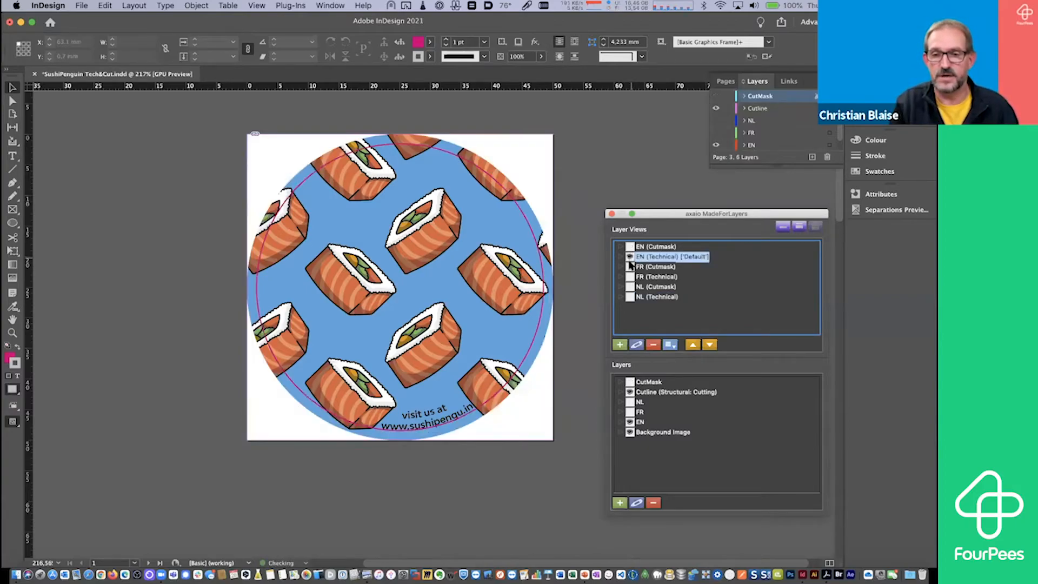
{"action": "left_click", "coordinate": [630, 276]}
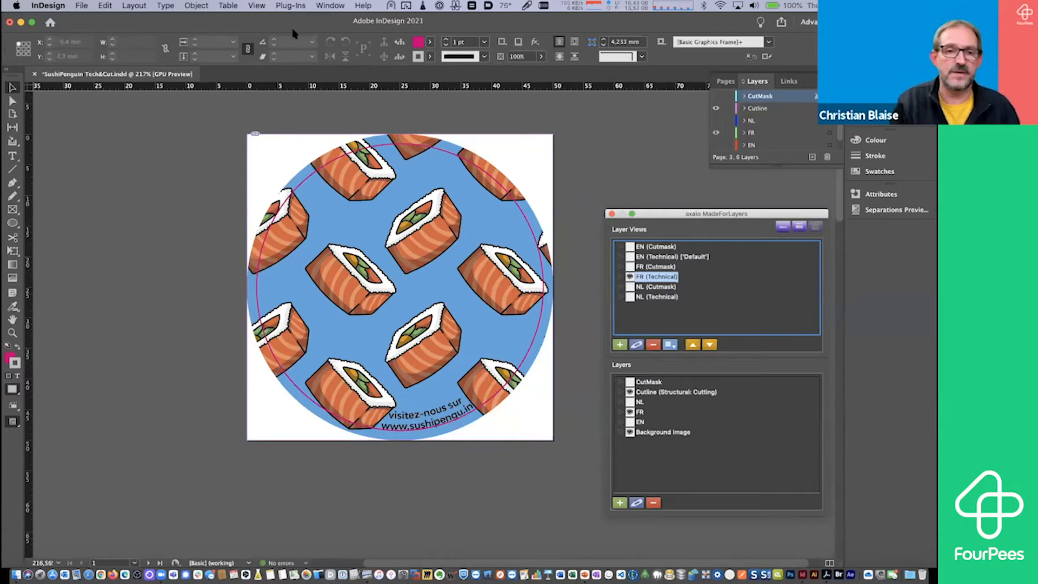
{"action": "left_click", "coordinate": [293, 8]}
{"action": "mouse_move", "coordinate": [300, 40]}
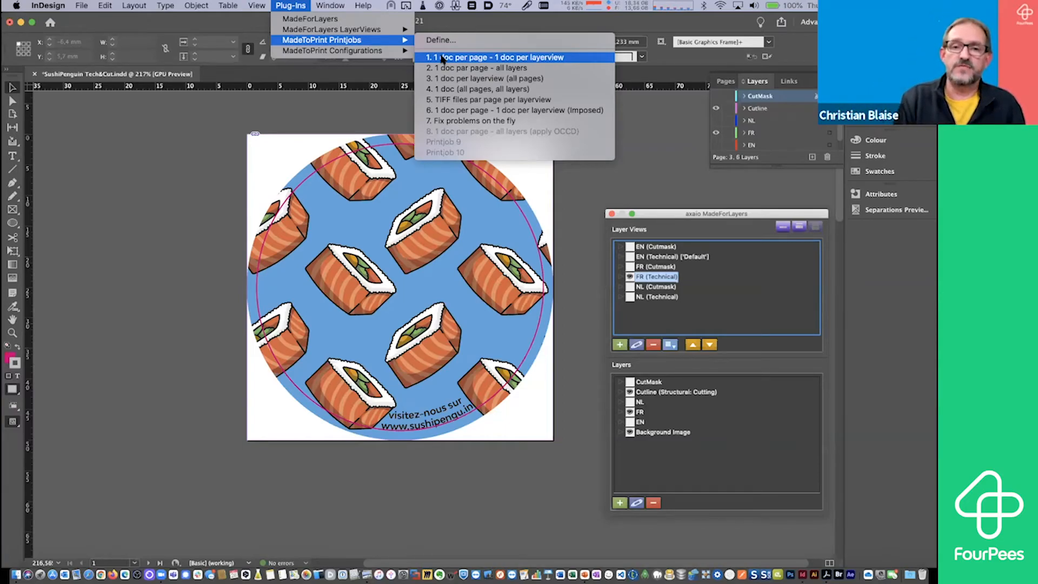
{"action": "left_click", "coordinate": [442, 58]}
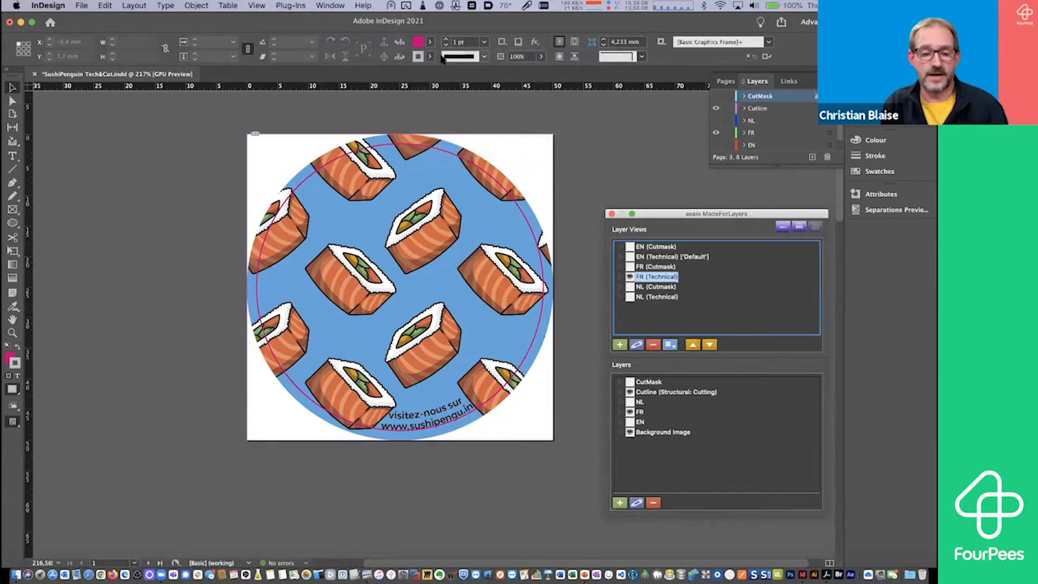
Step: Switch to Finder, expand 1-- 1-page_1-layerview in the Result folder and select all exported SushiPenguin Tech&Cut PDFs
{"action": "key", "text": "super+Tab"}
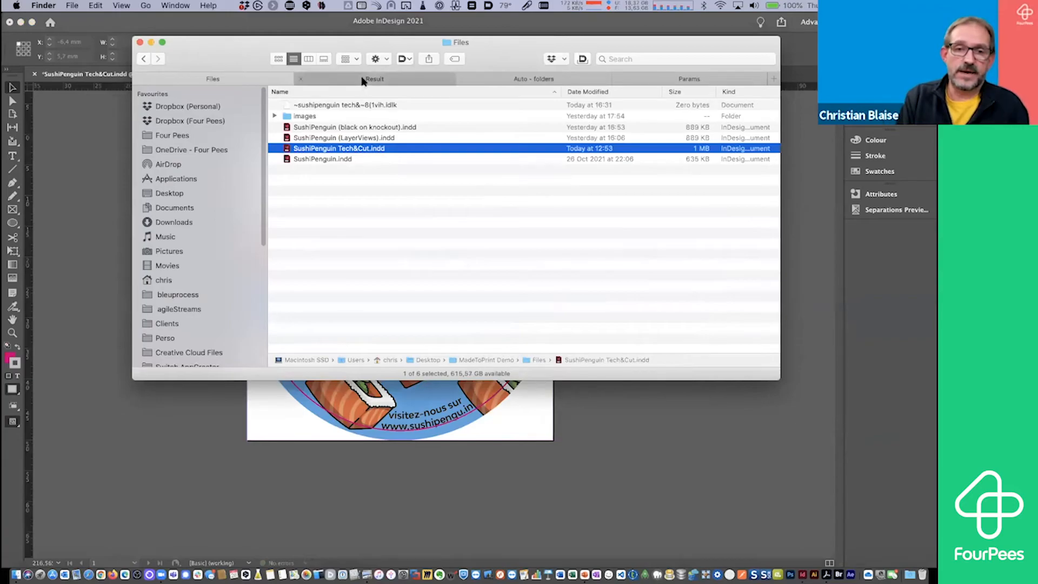
{"action": "left_click", "coordinate": [362, 80]}
{"action": "left_click", "coordinate": [271, 105]}
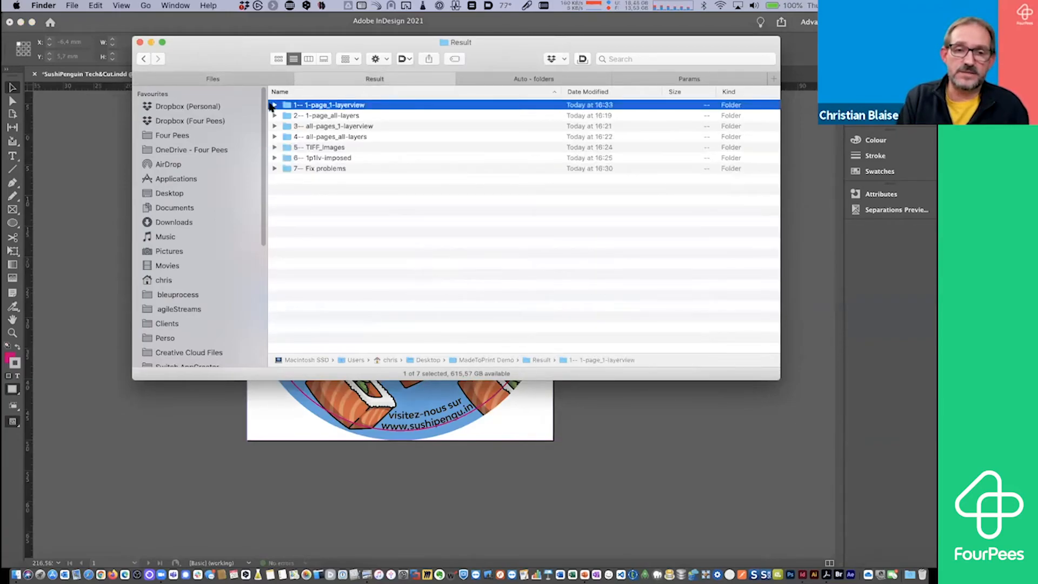
{"action": "left_click", "coordinate": [274, 104]}
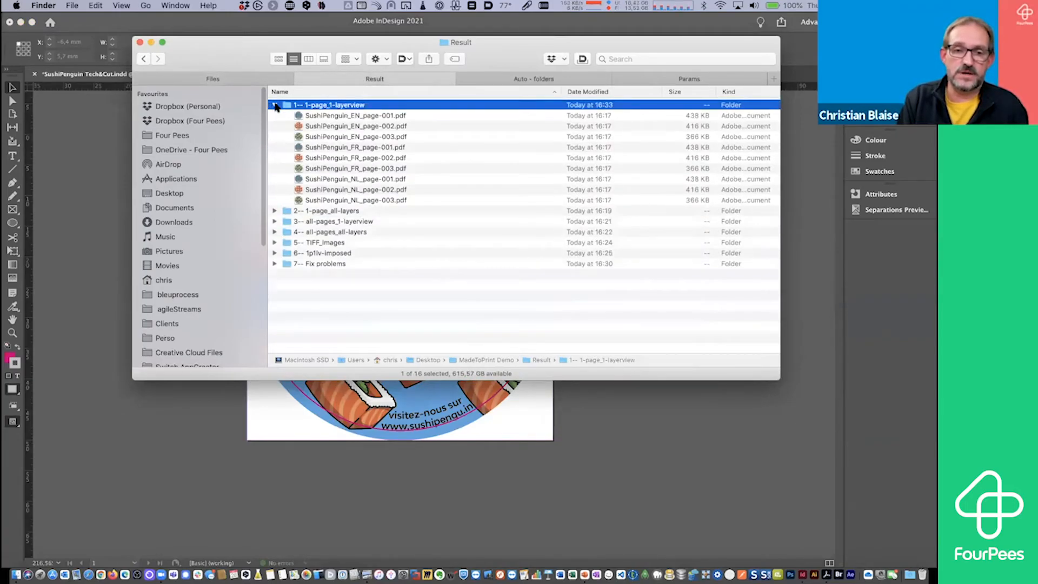
{"action": "left_click", "coordinate": [393, 117]}
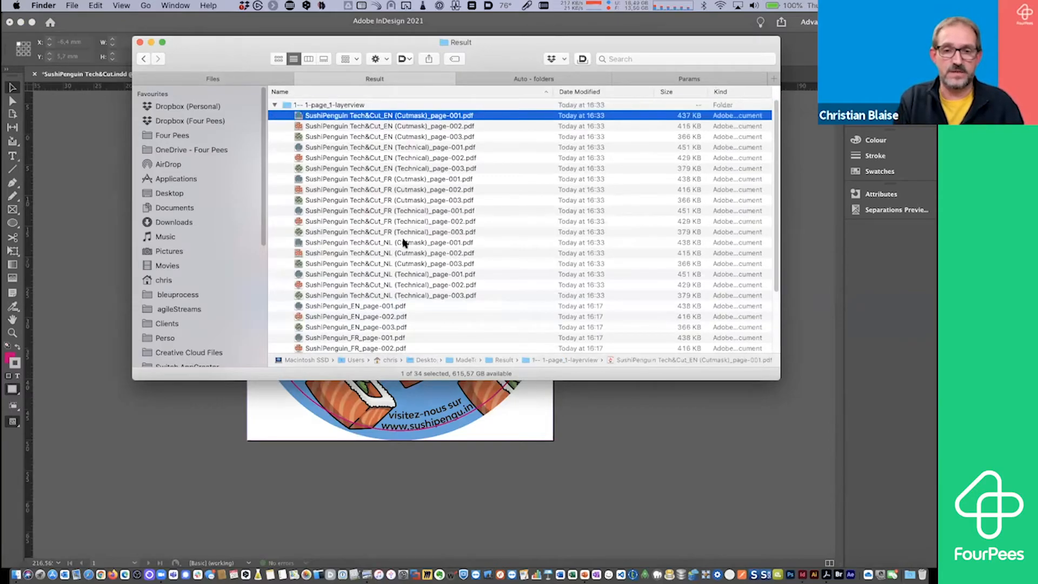
{"action": "left_click", "coordinate": [398, 295], "text": "shift"}
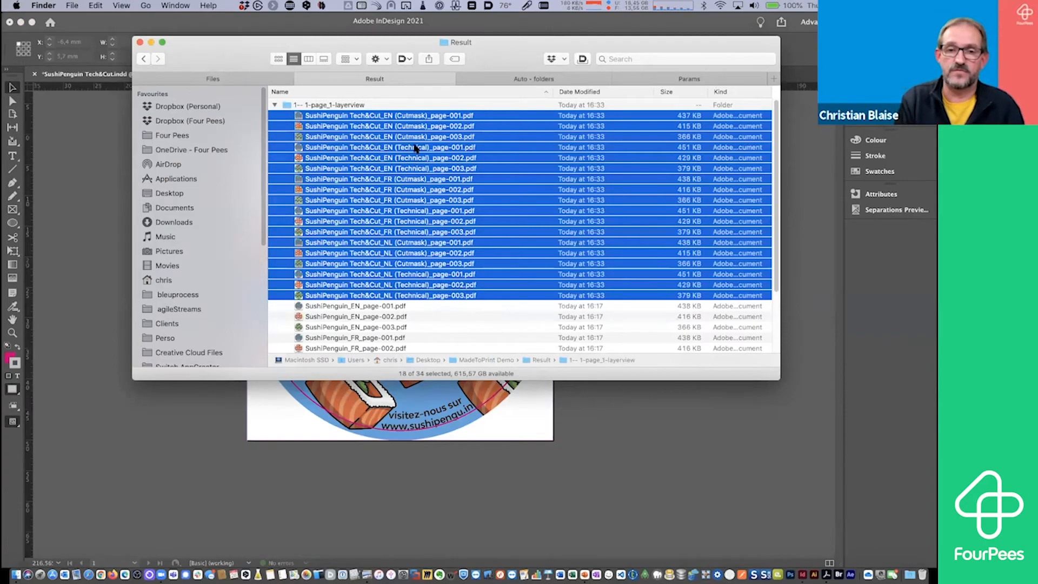
Step: Preview the exported EN PDFs one by one, from EN (Cutmask) page 001 to EN (Technical) page 003
{"action": "left_click", "coordinate": [414, 116]}
{"action": "key", "text": "space"}
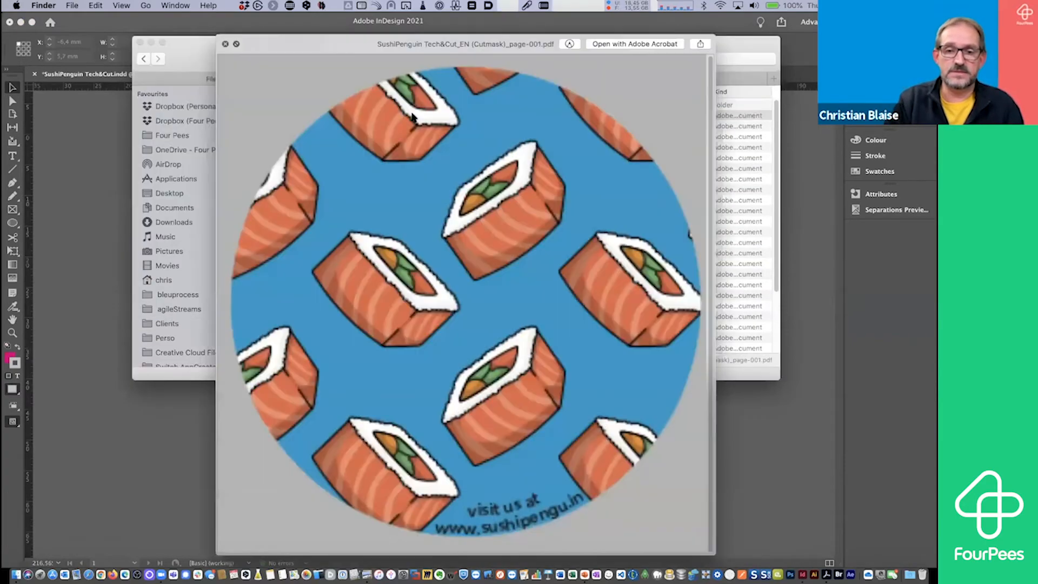
{"action": "key", "text": "Down"}
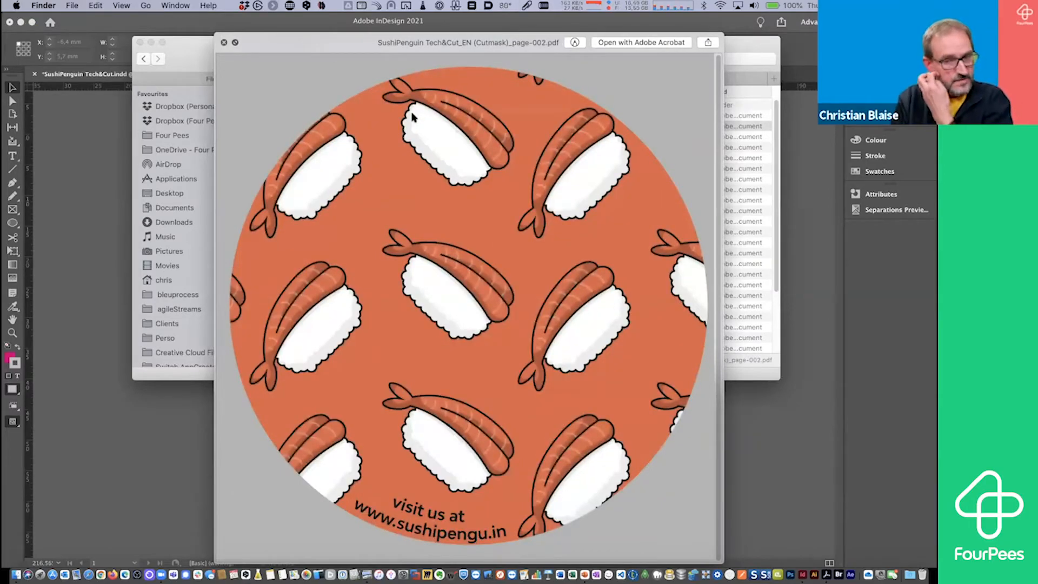
{"action": "key", "text": "Down"}
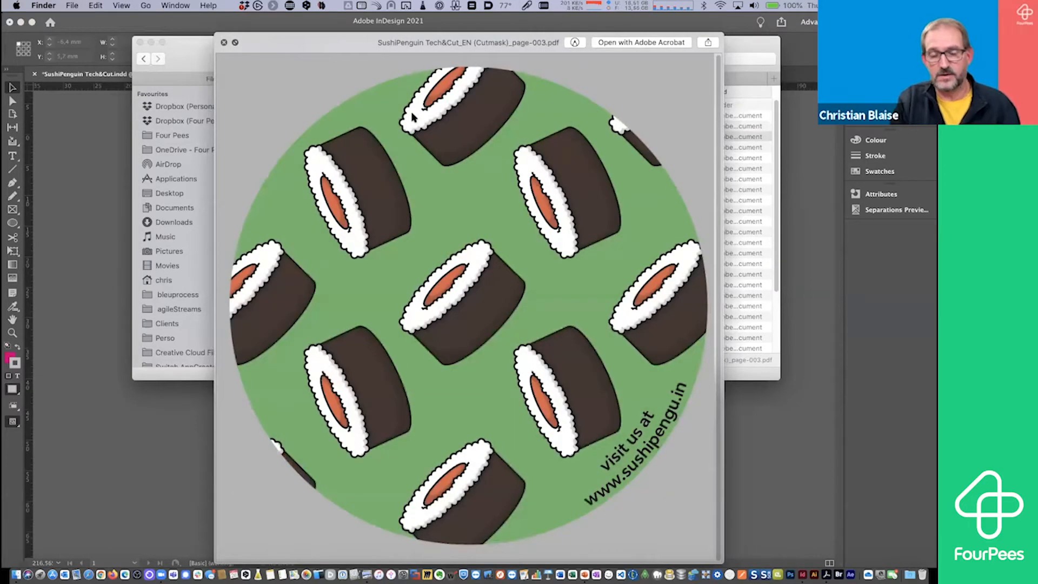
{"action": "key", "text": "Down"}
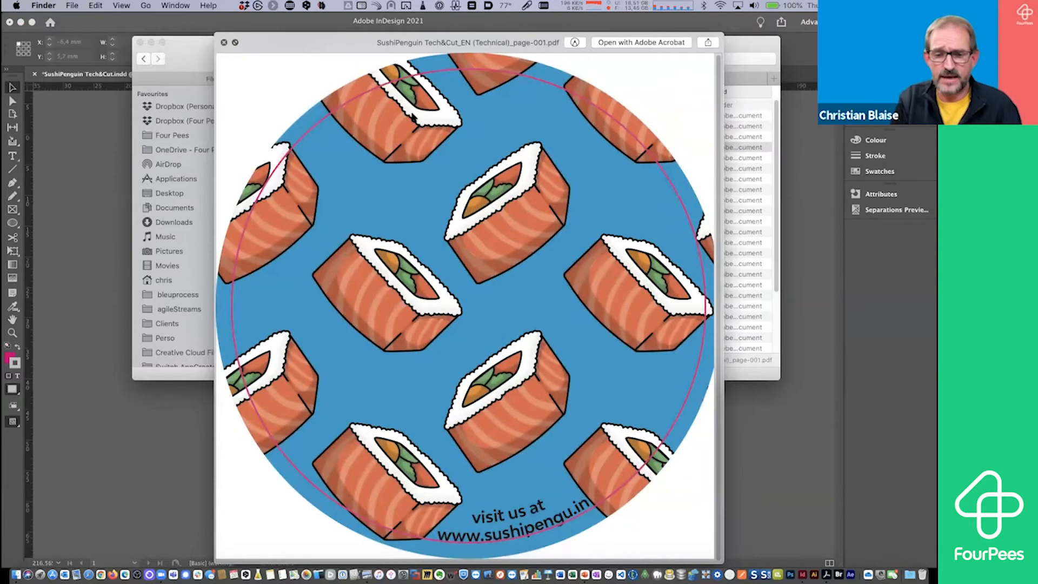
{"action": "key", "text": "Down"}
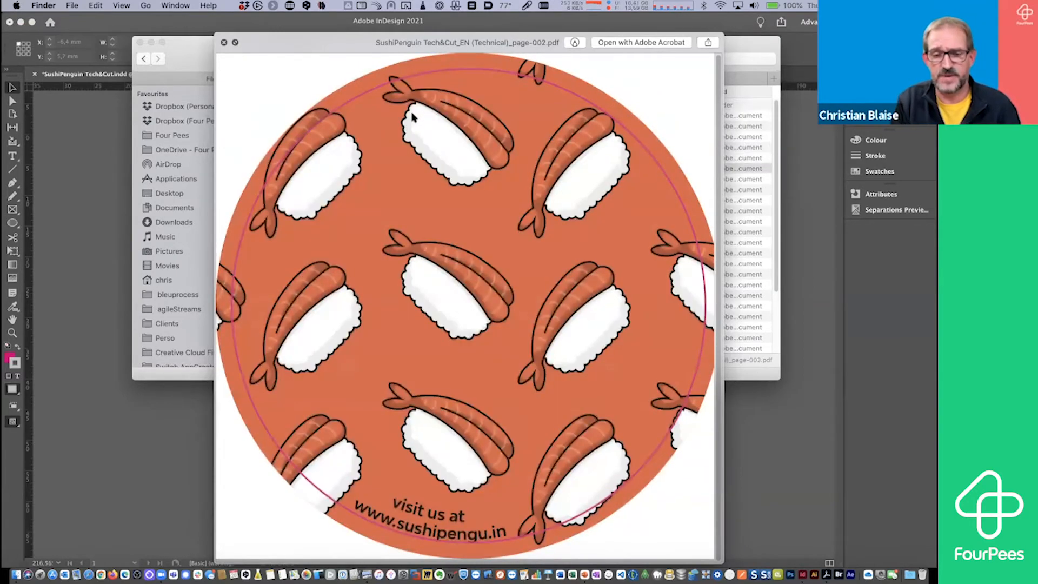
{"action": "key", "text": "Down"}
Step: Step the preview through the exported FR (Cutmask) and FR (Technical) PDFs to check the French text and cutline
{"action": "key", "text": "Down"}
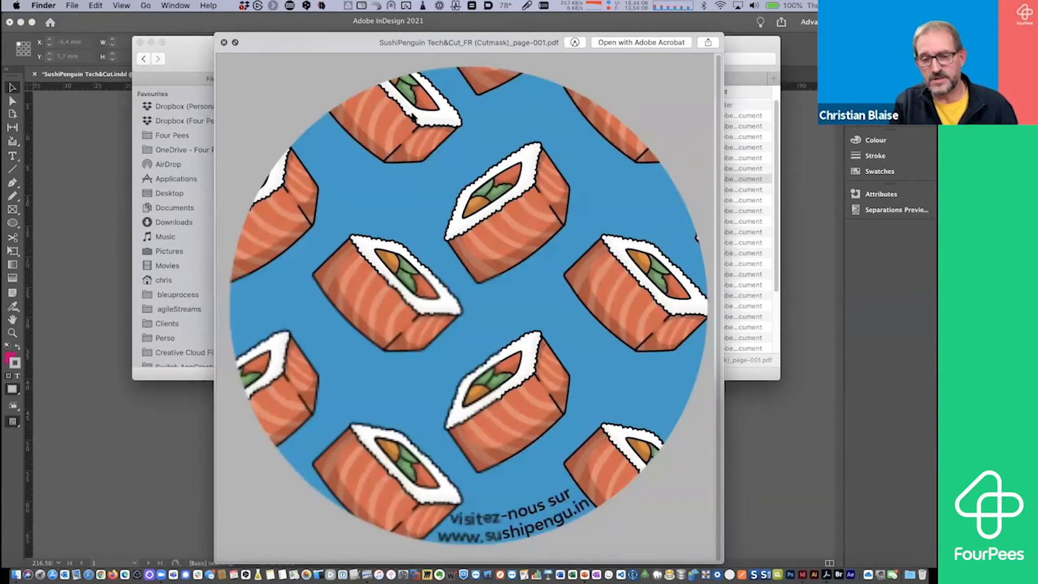
{"action": "key", "text": "Down"}
{"action": "key", "text": "Down"}
{"action": "key", "text": "Down"}
{"action": "key", "text": "Down"}
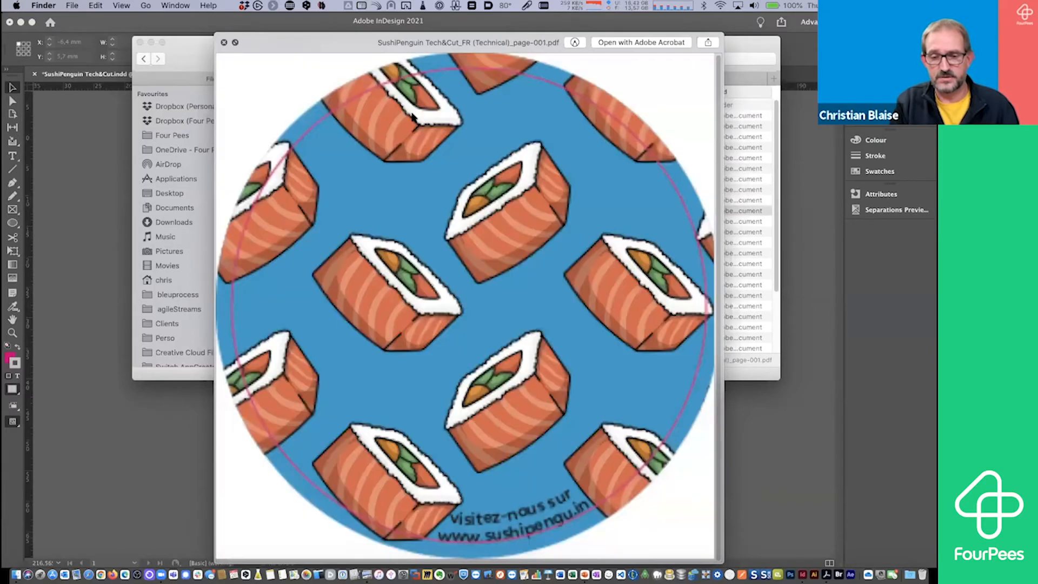
Step: Check the exported NL (Cutmask) and NL (Technical) PDFs through page 003 in the preview and close it
{"action": "key", "text": "Down"}
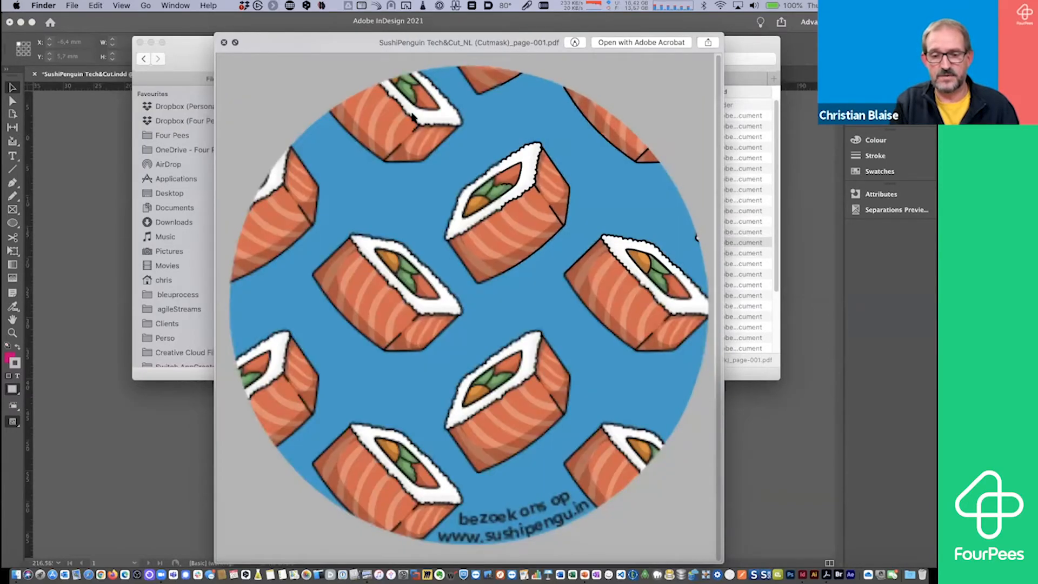
{"action": "key", "text": "Down"}
{"action": "key", "text": "Down"}
{"action": "key", "text": "Down"}
{"action": "key", "text": "Down"}
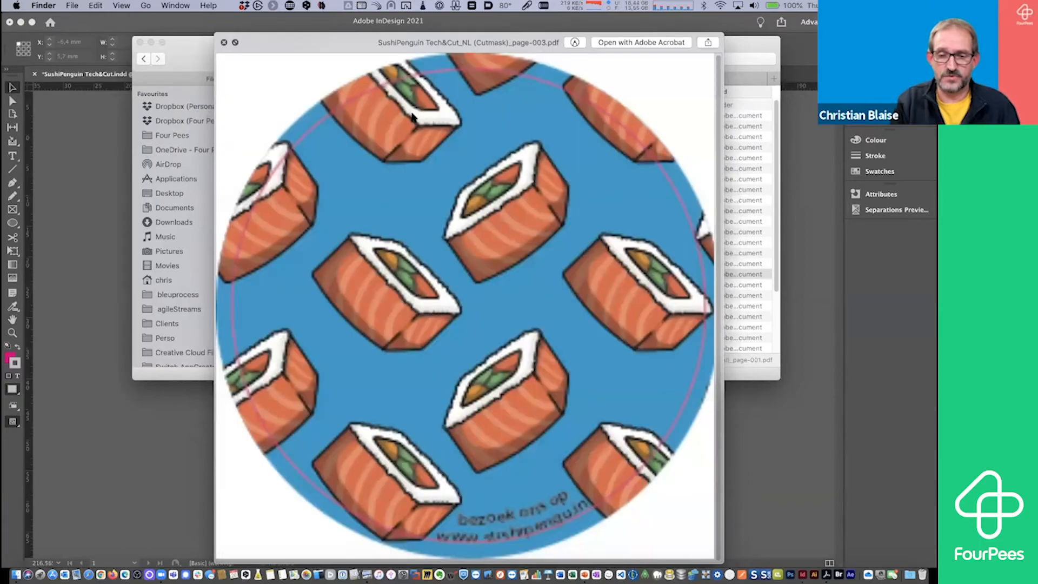
{"action": "key", "text": "Down"}
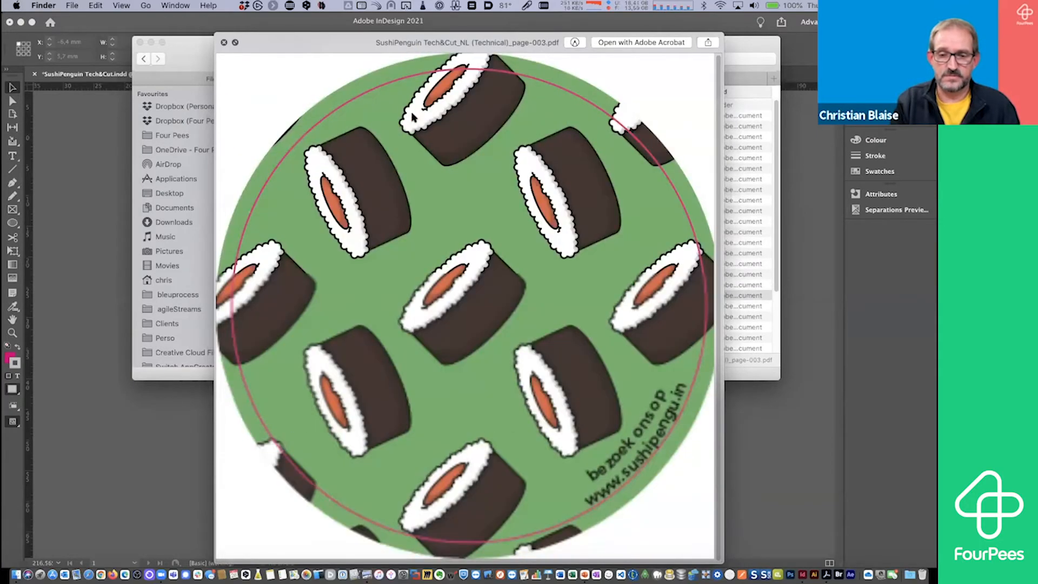
{"action": "key", "text": "space"}
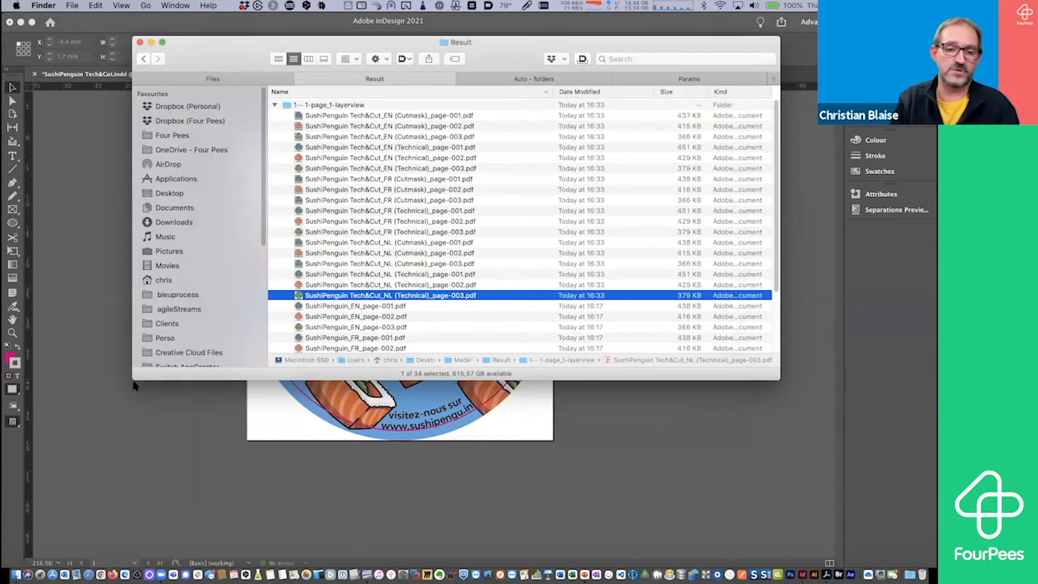
Step: Return to the SushiPenguin Tech&Cut document in InDesign and start switching to another open application
{"action": "left_click", "coordinate": [119, 412]}
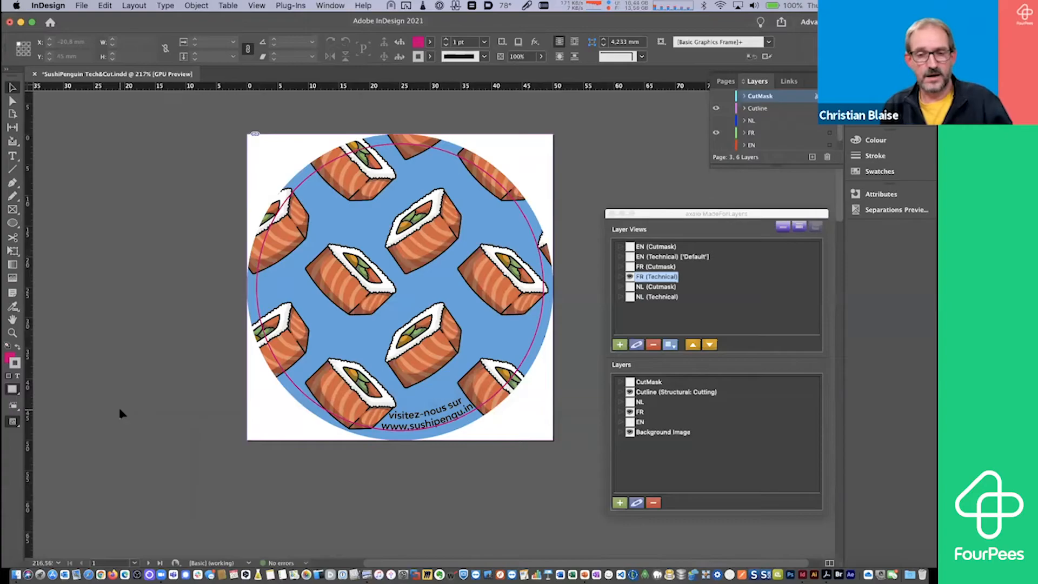
{"action": "key", "text": "super+Tab"}
{"action": "key", "text": "super+Tab"}
{"action": "key", "text": "super+Tab"}
{"action": "key", "text": "super+Tab"}
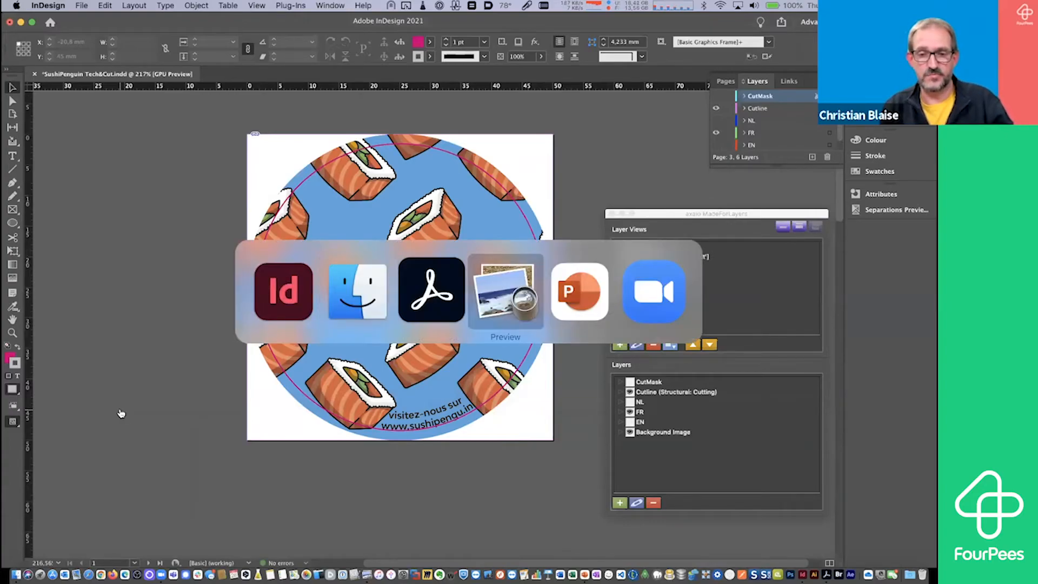